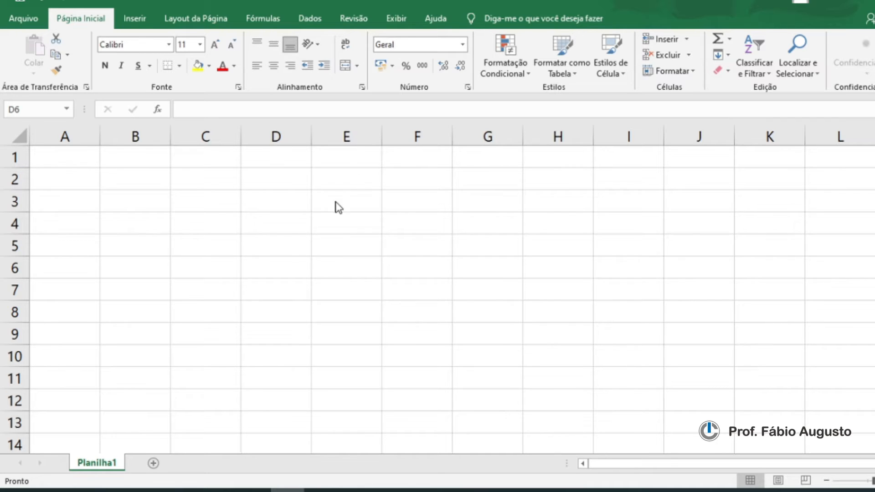
Step: Select various cells around rows 4 and 5 to explore how cells are addressed
click(233, 222)
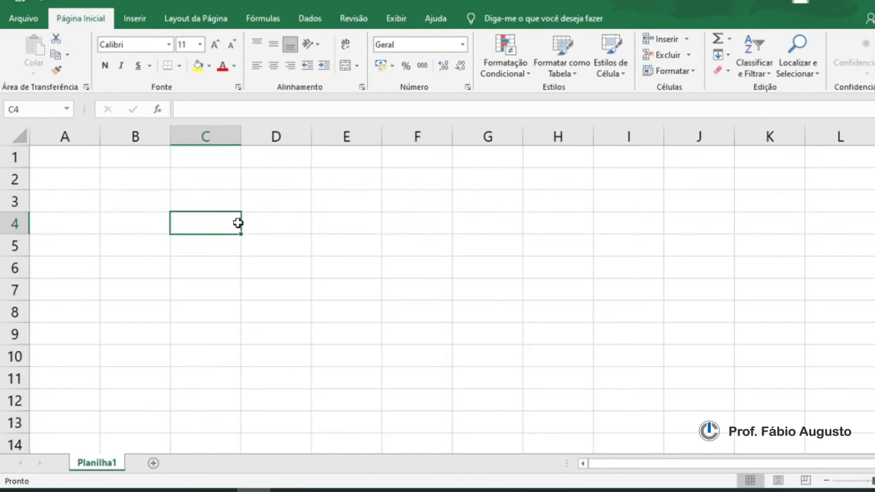
click(294, 226)
click(347, 231)
click(406, 227)
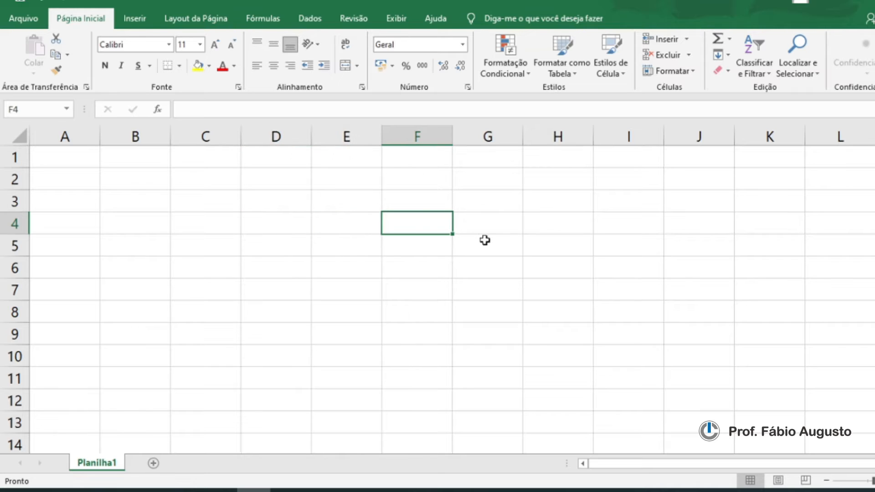
click(492, 227)
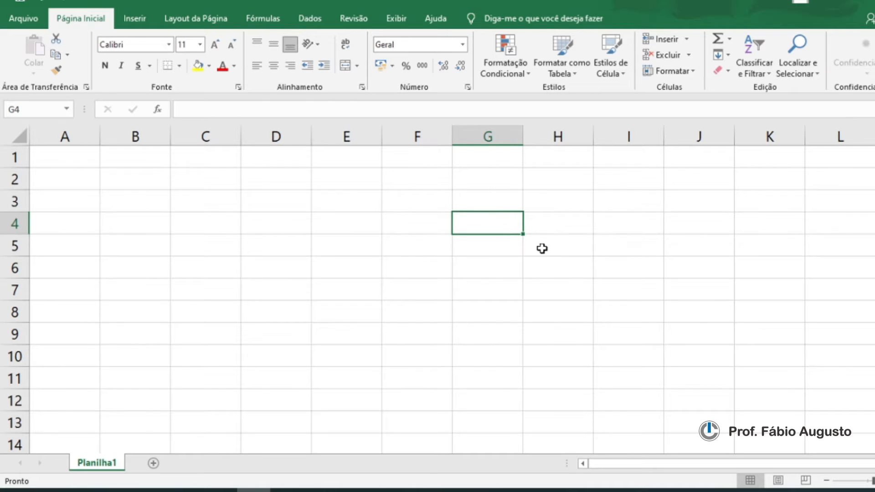
click(359, 227)
click(360, 246)
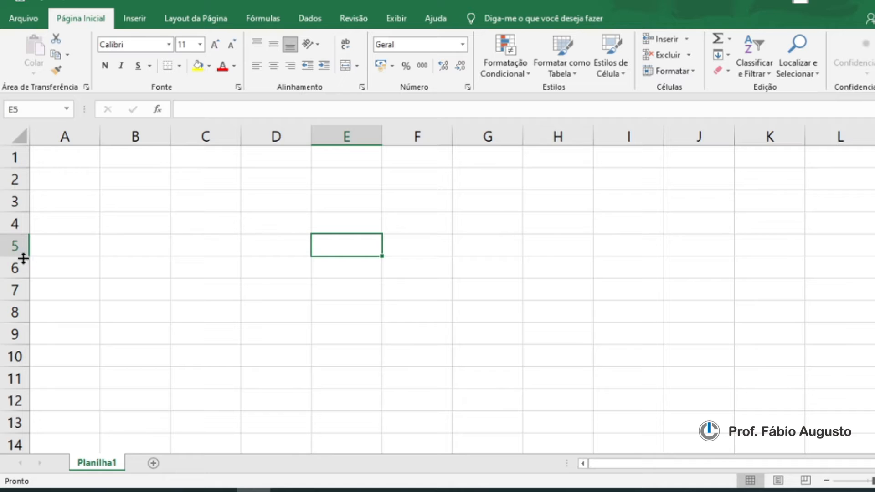
click(266, 245)
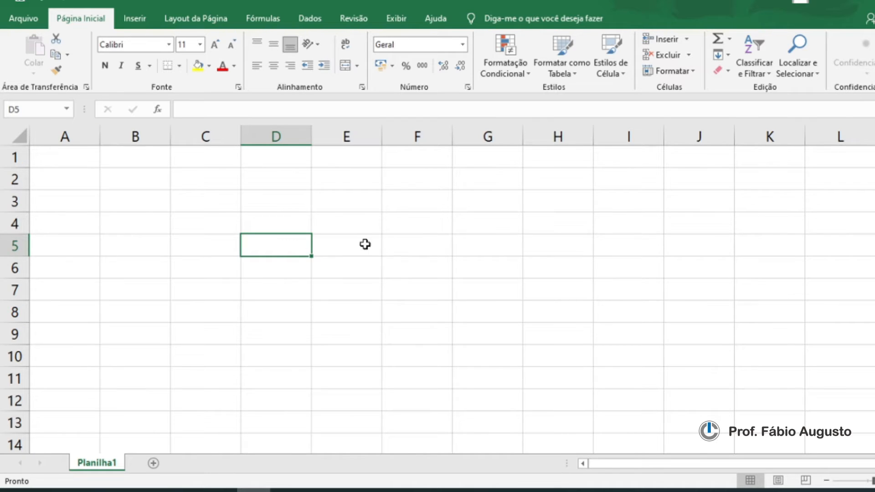
click(409, 204)
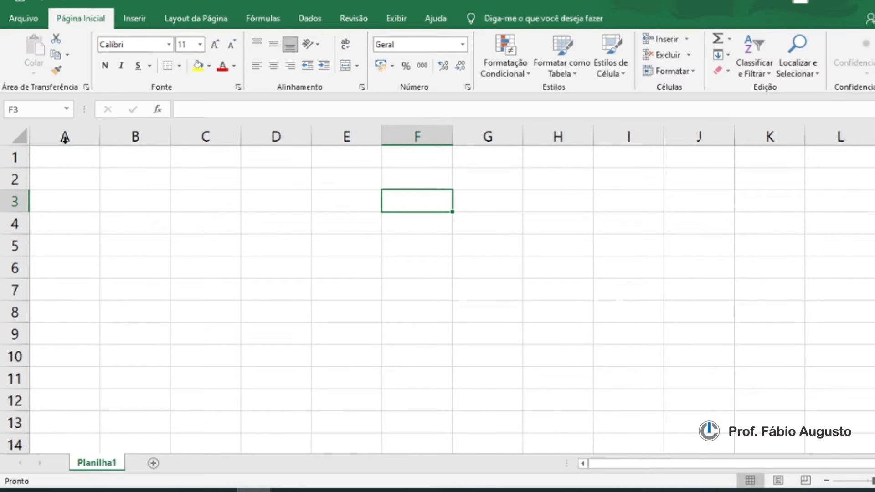
Step: Select column A, then row 1, then cell B3 to distinguish columns, rows and cells
click(87, 133)
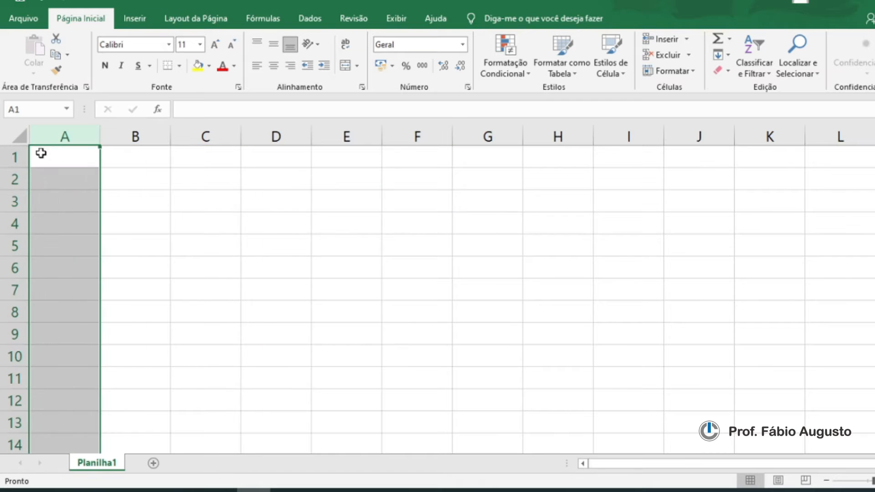
click(6, 157)
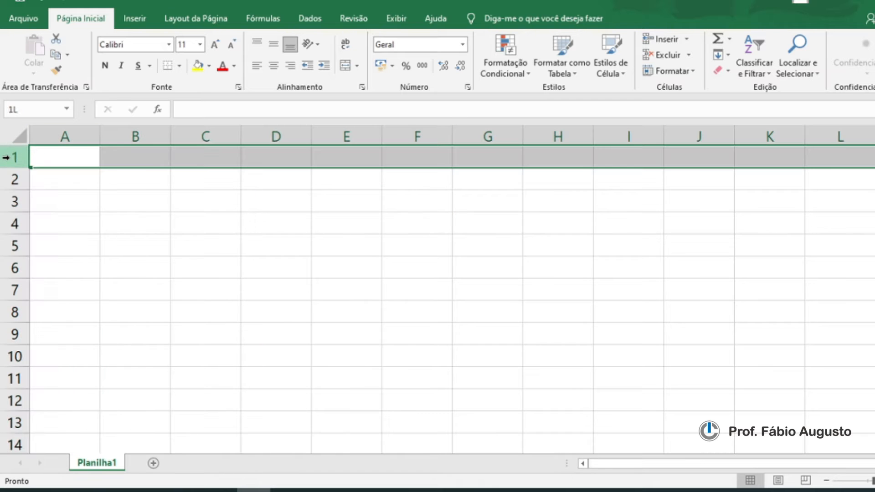
click(114, 204)
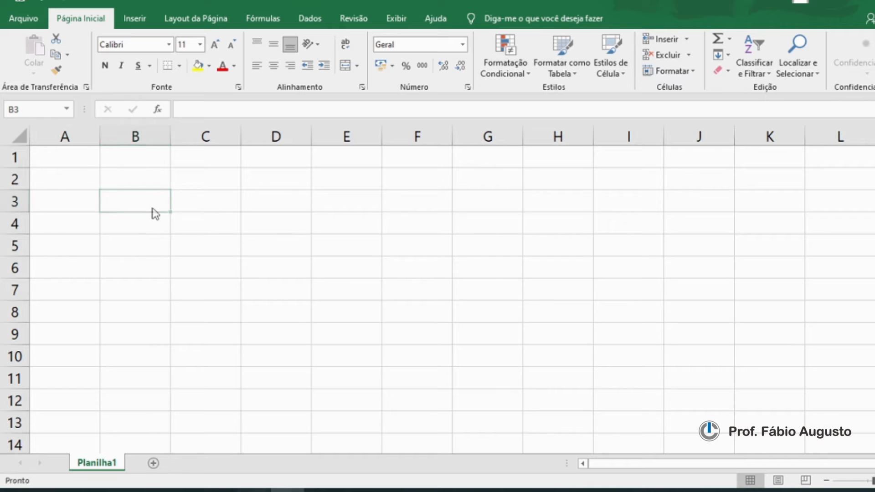
click(149, 203)
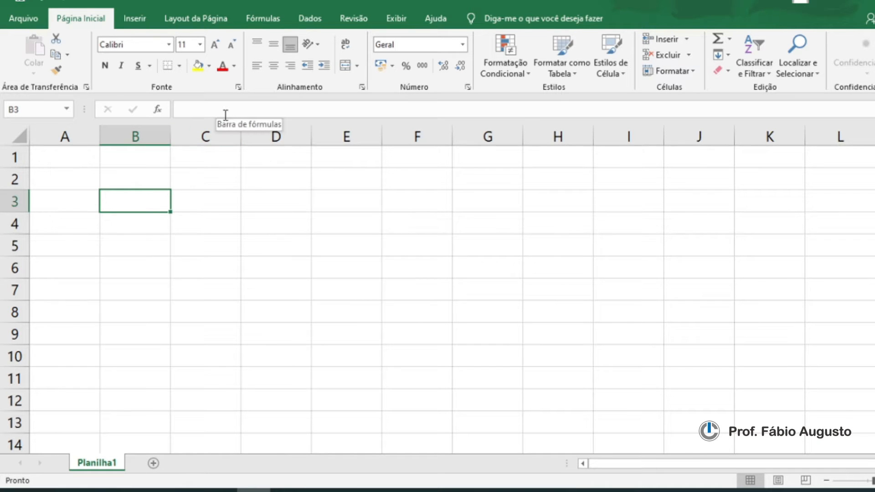
Step: Enter EXCEL in cell D6 through the formula bar
click(181, 111)
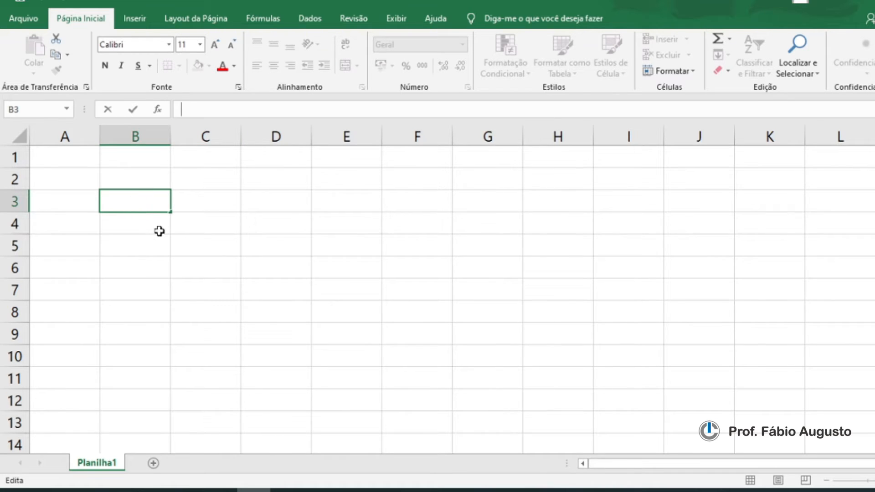
key(Escape)
click(260, 271)
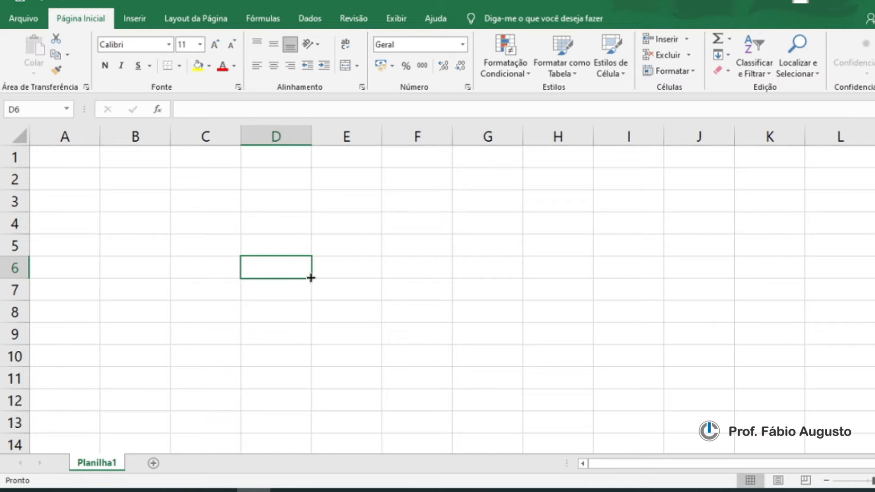
click(186, 108)
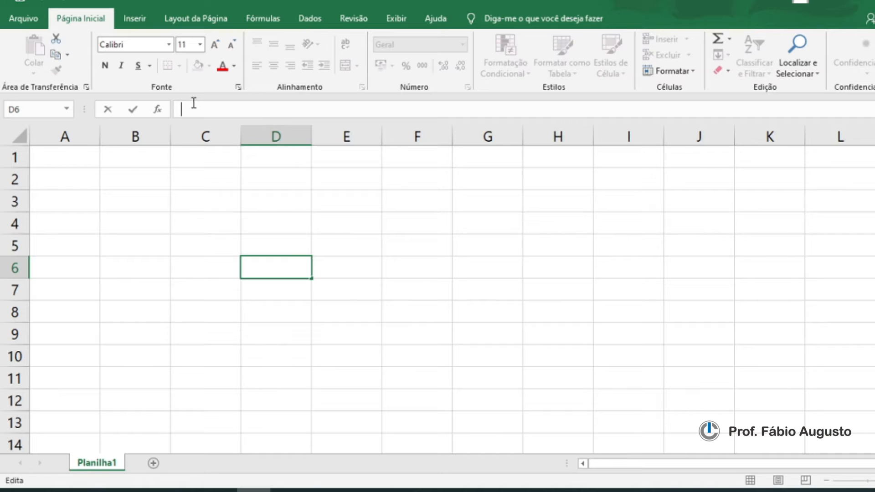
text(EXCEL)
key(Return)
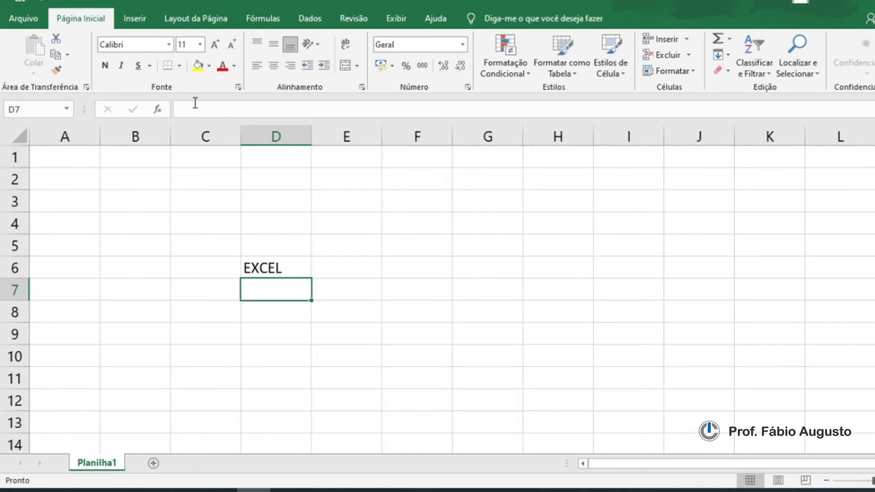
Step: Add four new worksheets, Planilha2 through Planilha5
click(262, 260)
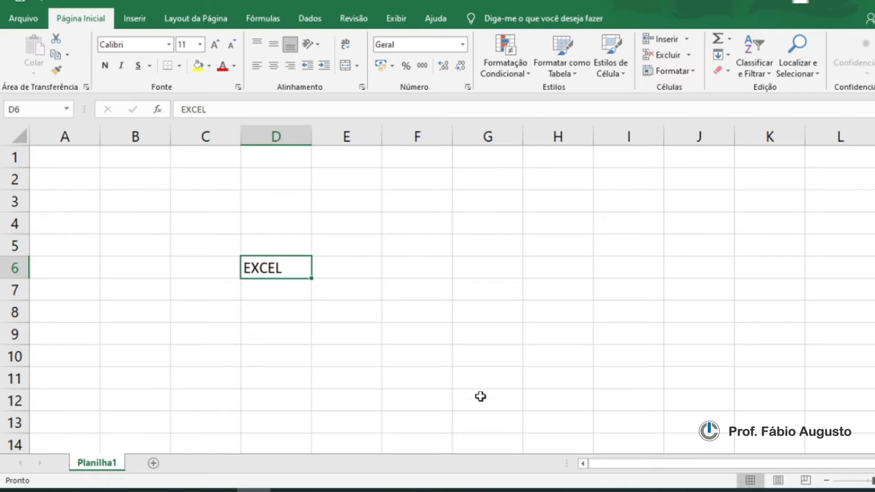
click(154, 463)
click(210, 463)
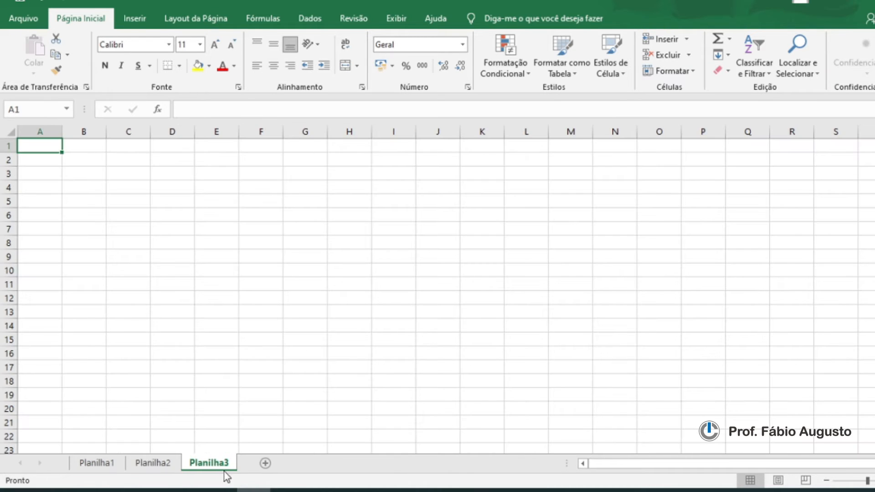
click(265, 463)
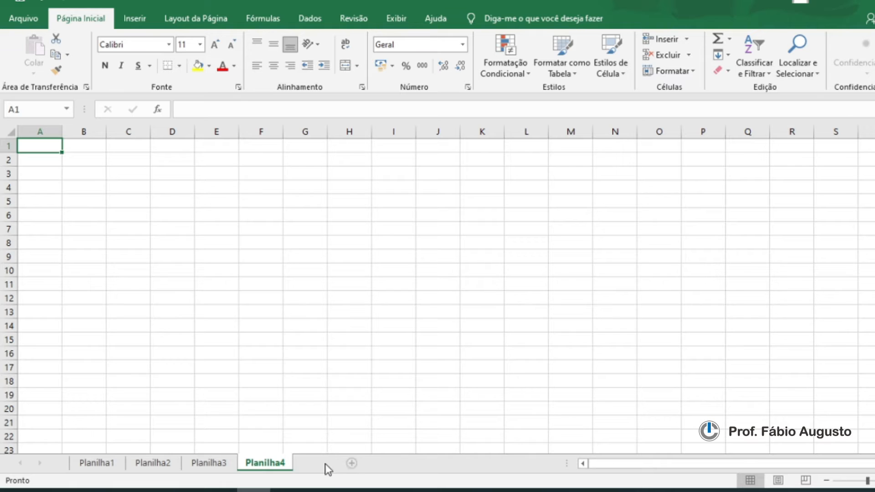
click(323, 464)
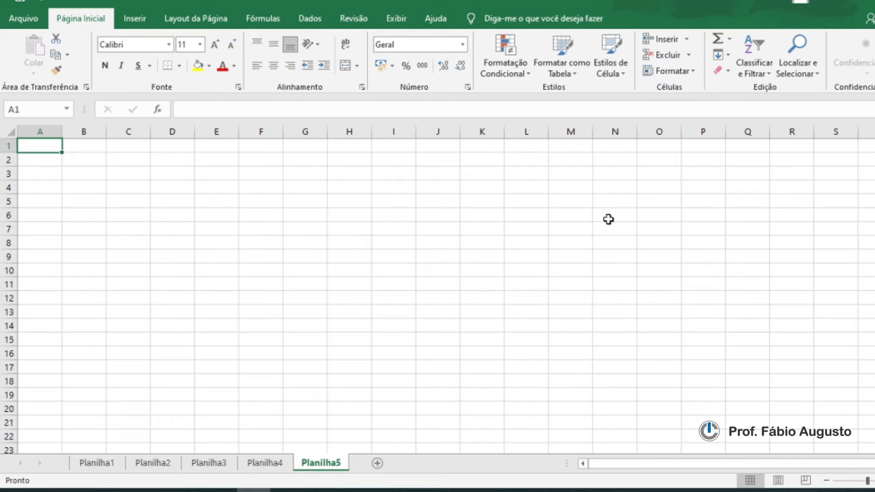
Step: Return to Planilha1 and shorten cell D6's text to EX in the formula bar
click(95, 463)
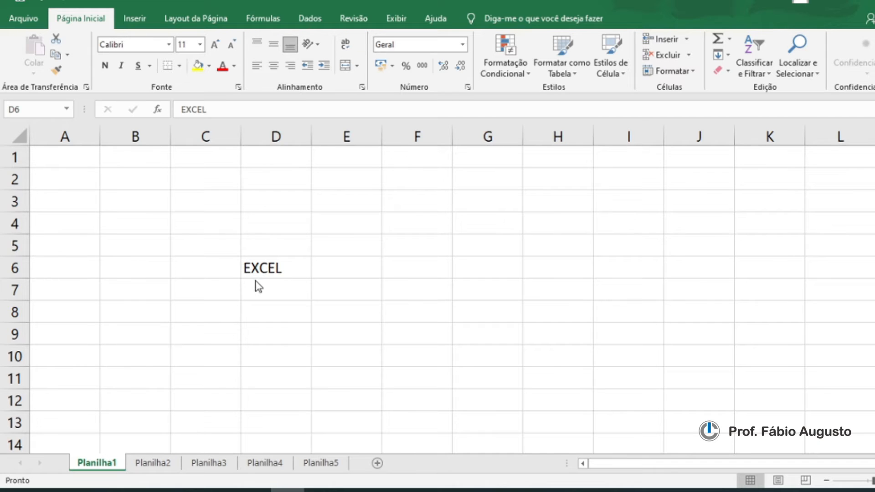
click(289, 268)
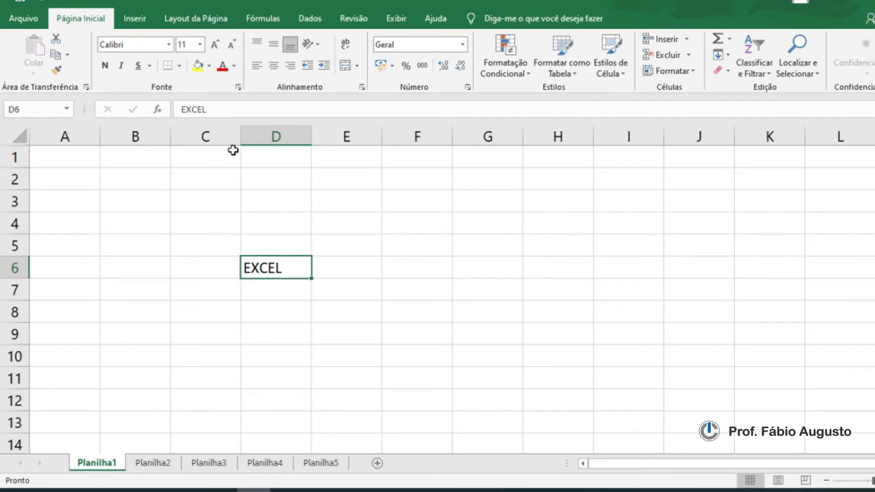
click(209, 110)
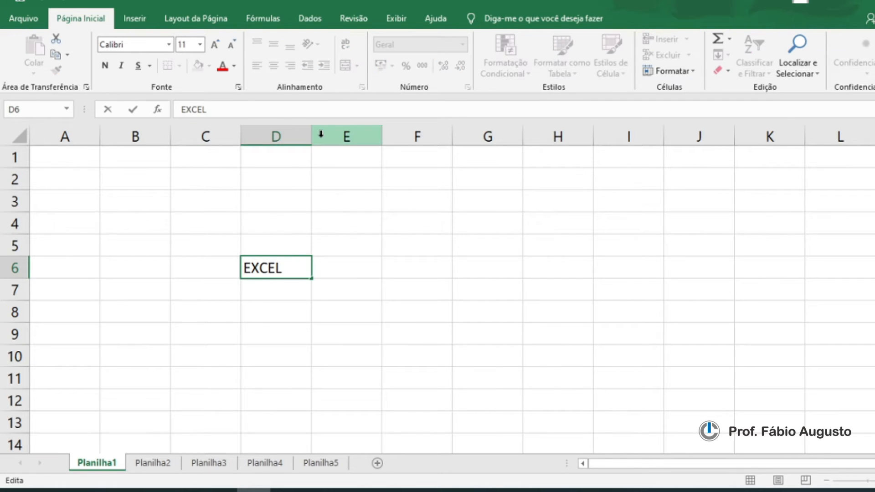
key(BackSpace)
key(BackSpace)
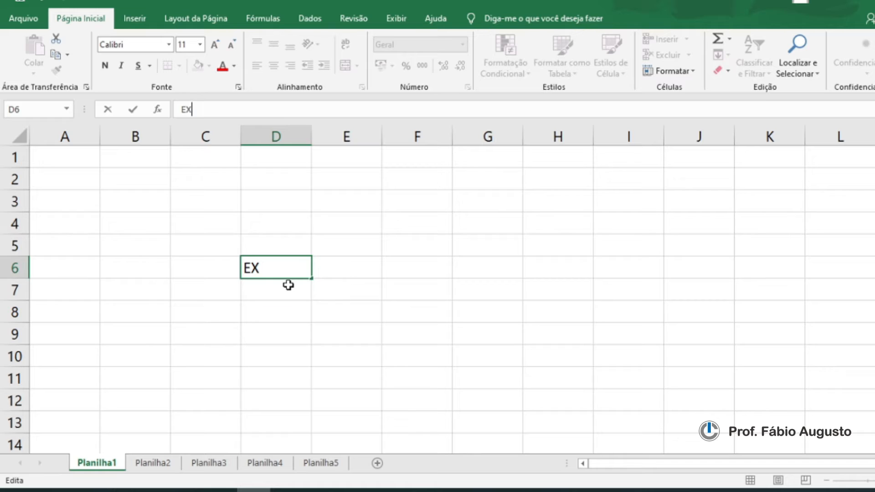
key(Return)
Step: Clear the contents of cell D6
click(292, 271)
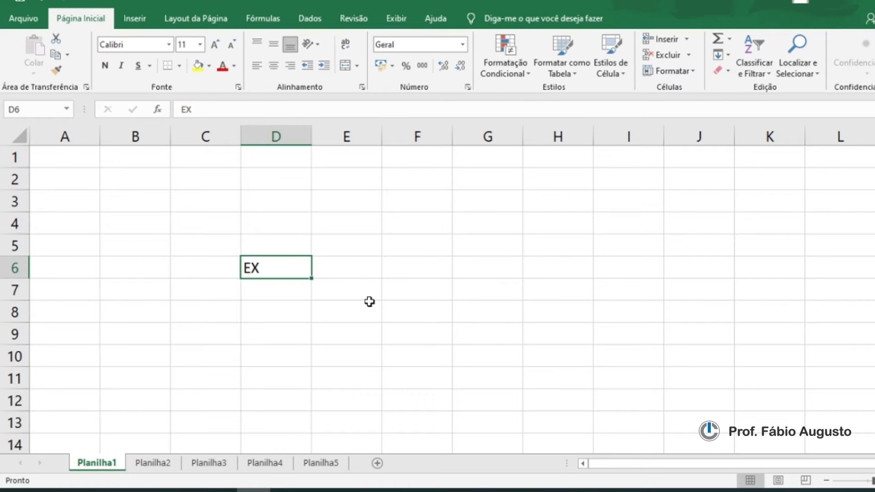
key(Delete)
click(330, 296)
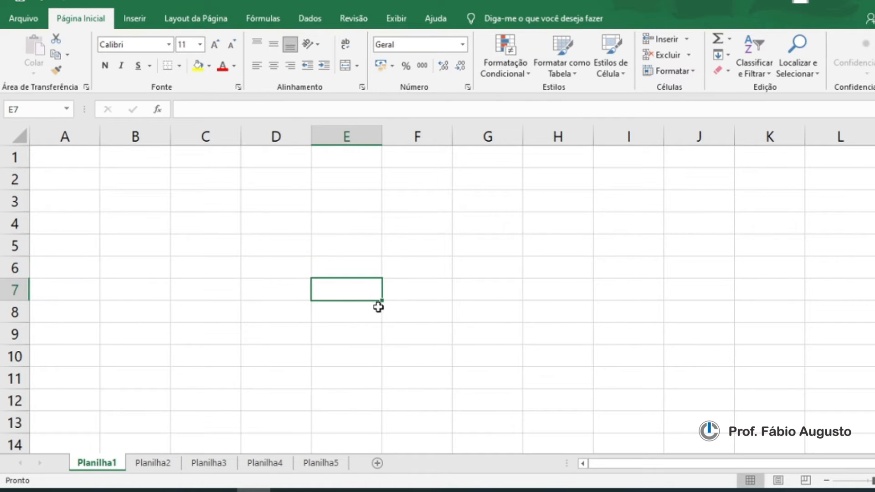
Step: Select cell D5 and the range D5:F8 to demonstrate selecting cell ranges
click(279, 245)
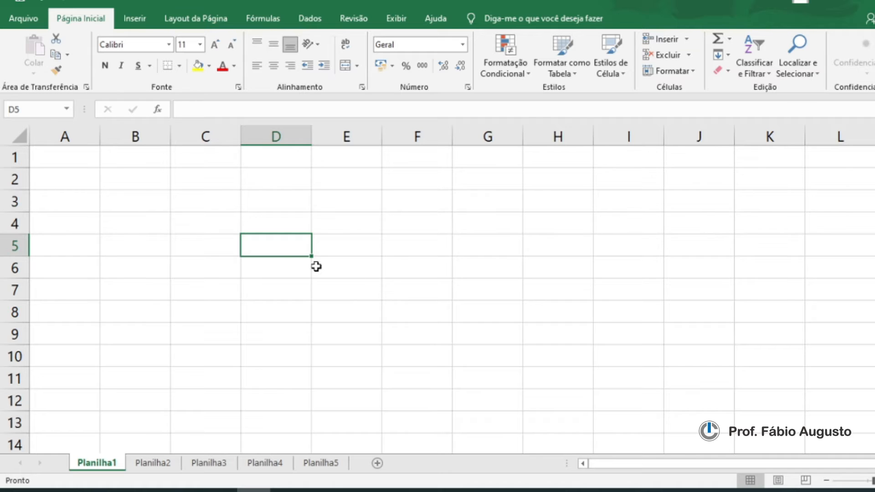
click(223, 110)
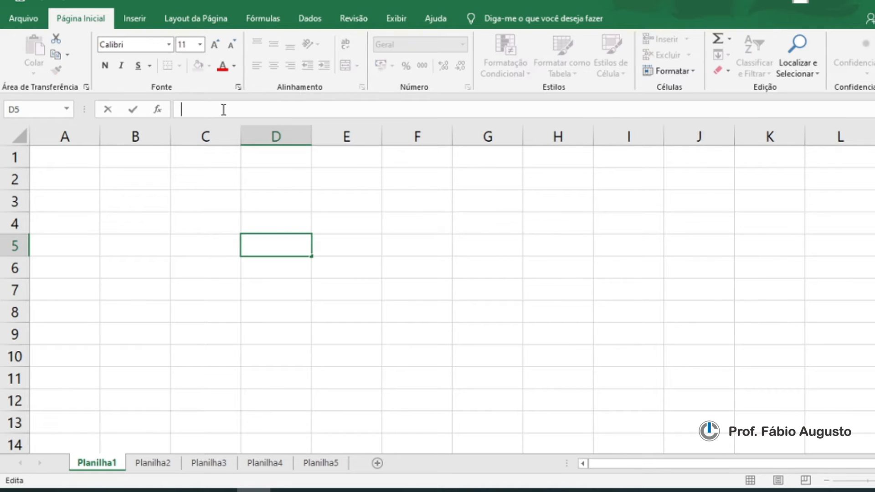
click(280, 254)
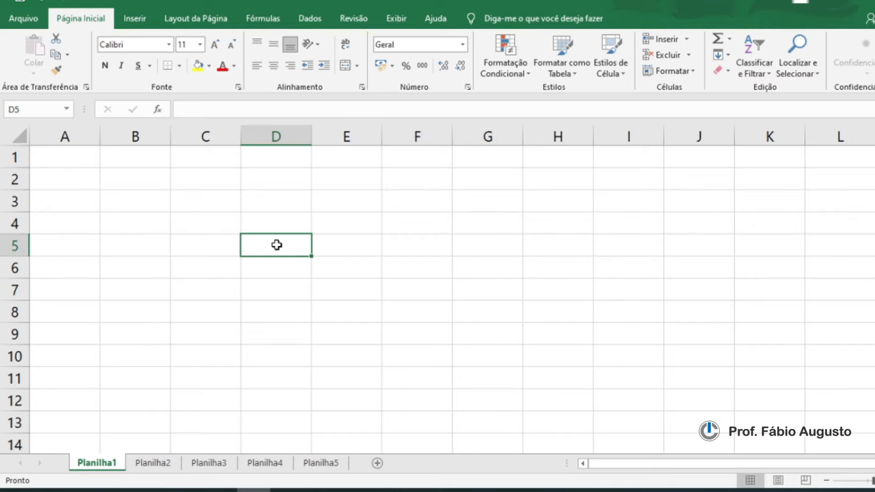
drag(291, 242, 392, 311)
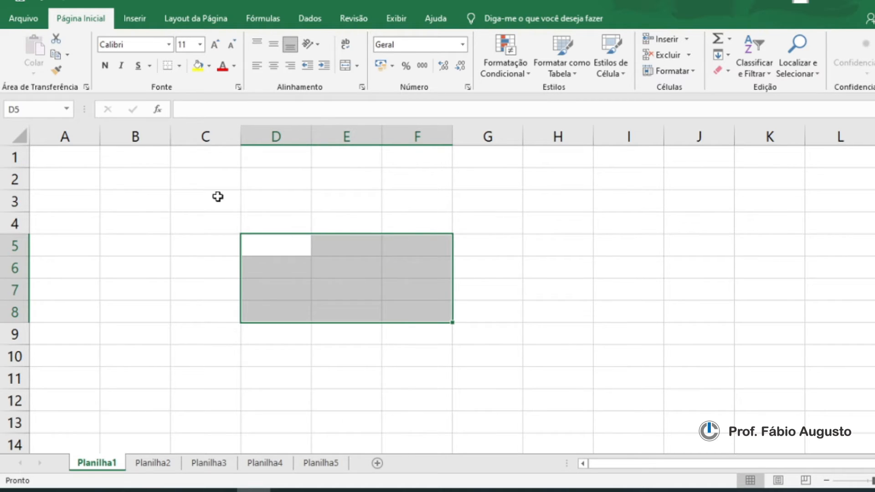
click(236, 206)
click(301, 201)
click(353, 201)
click(412, 201)
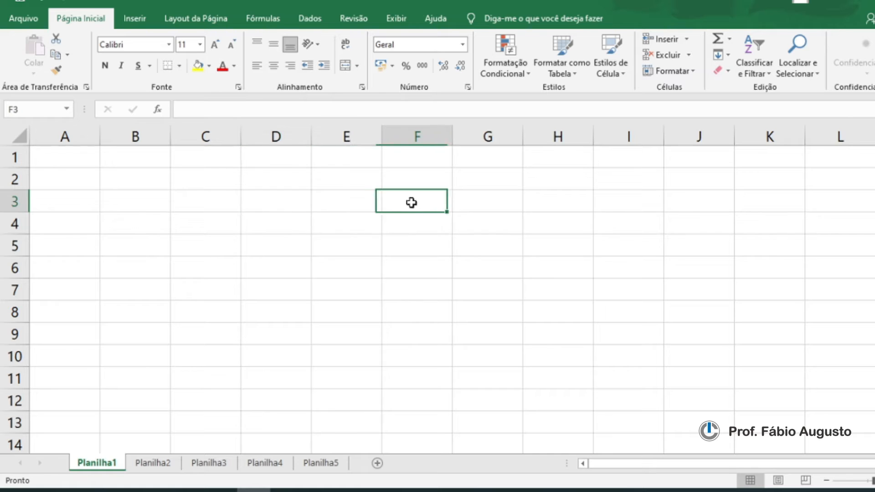
Step: Drag the empty cell D5's fill handle down to row 9
click(270, 244)
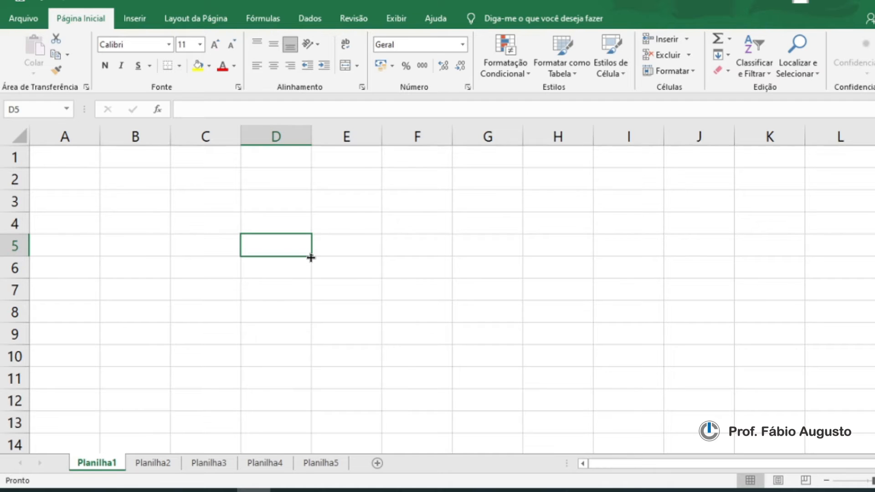
drag(312, 257, 386, 339)
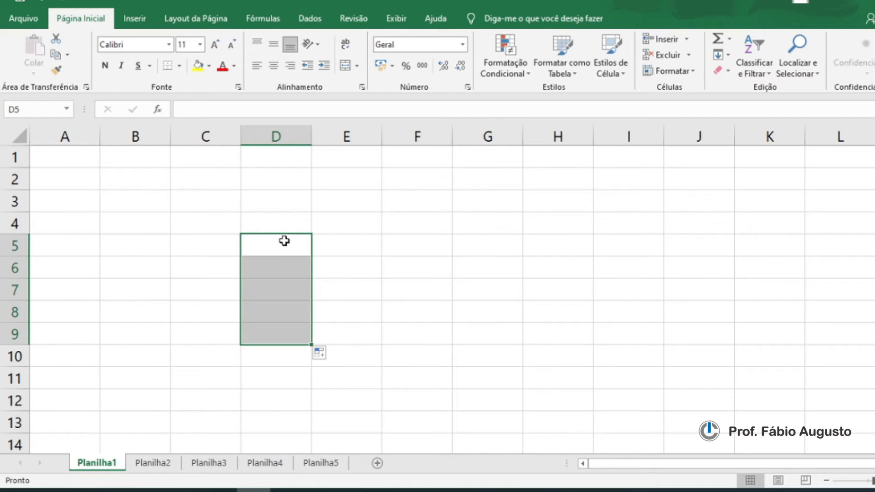
click(298, 247)
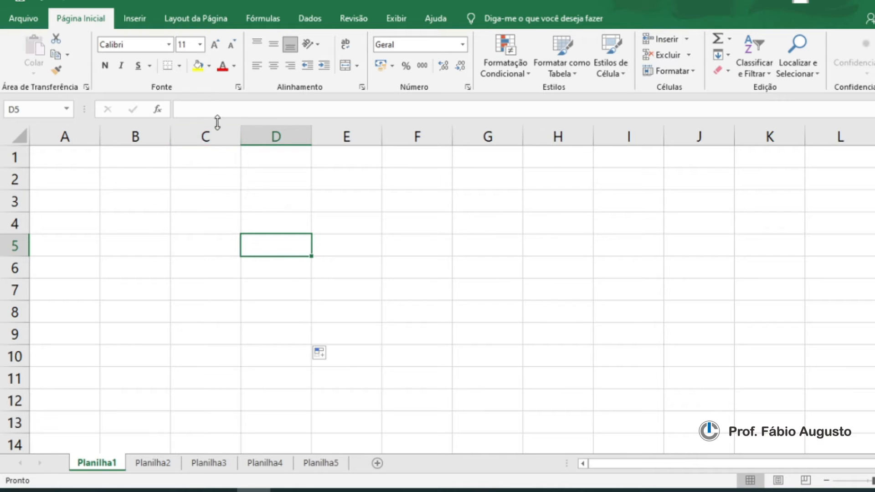
Step: Enter EXCEL in cell D5 and fill it down to D9 with the fill handle
click(184, 109)
text(EXCEL)
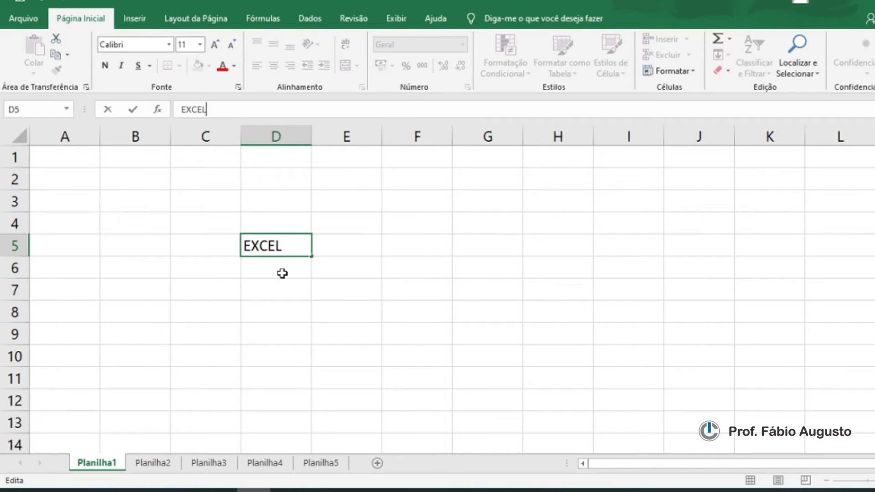
key(Return)
click(301, 249)
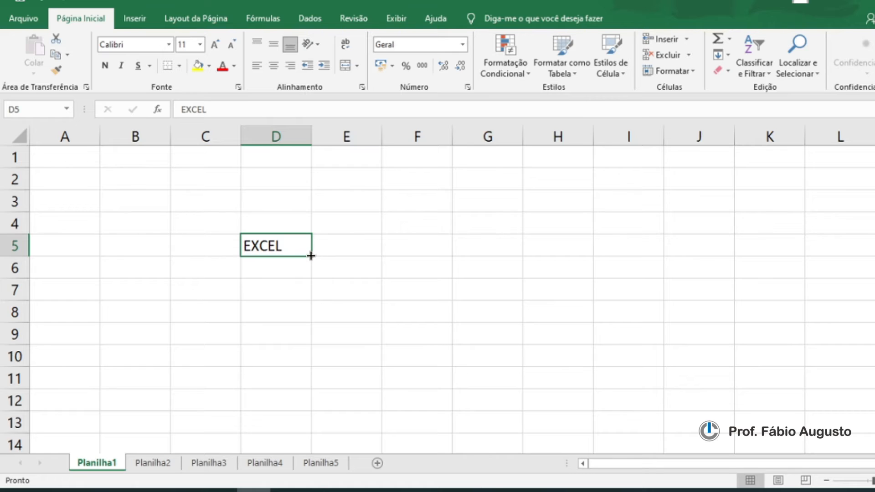
drag(311, 255, 319, 351)
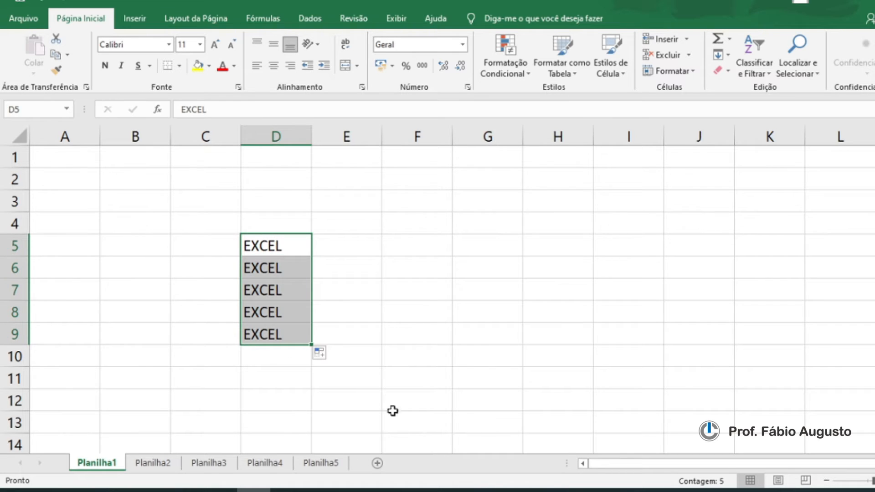
Step: Fill EXCEL from D5 across to F5 with the fill handle
click(278, 247)
drag(312, 257, 486, 255)
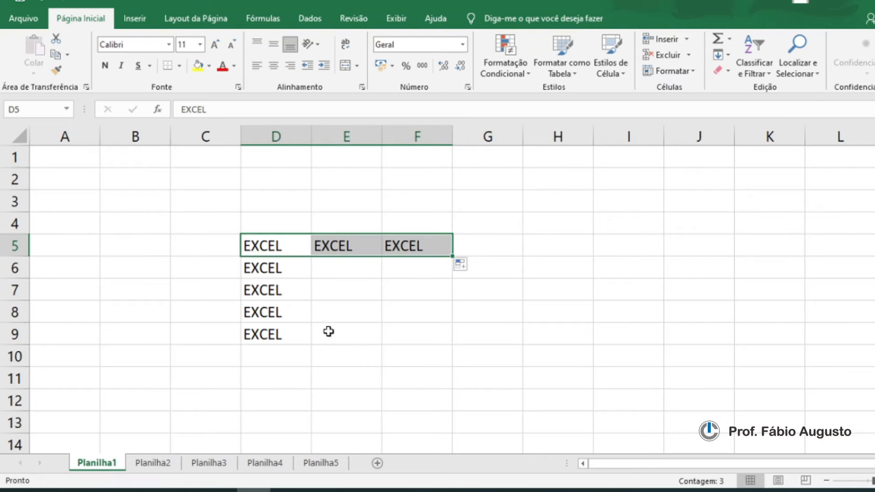
Step: Fill EXCEL from D7 leftward into B7 and C7 with the fill handle
click(272, 290)
drag(312, 301, 135, 304)
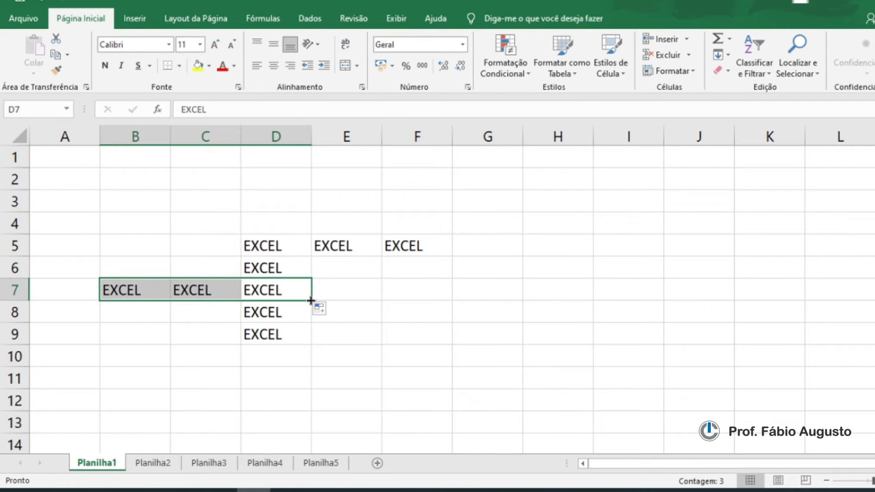
Step: Enter 1, 2 and 3 in H5:H7 and extend the number series down to H11 with the fill handle
click(307, 335)
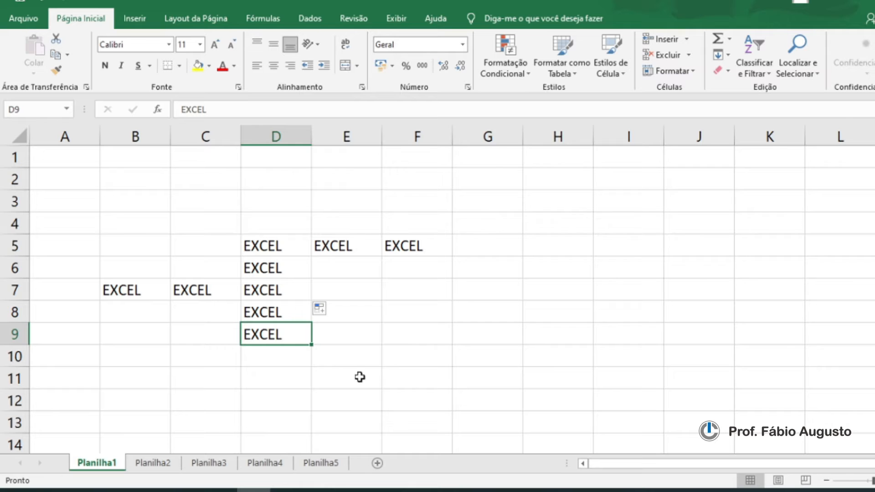
click(414, 249)
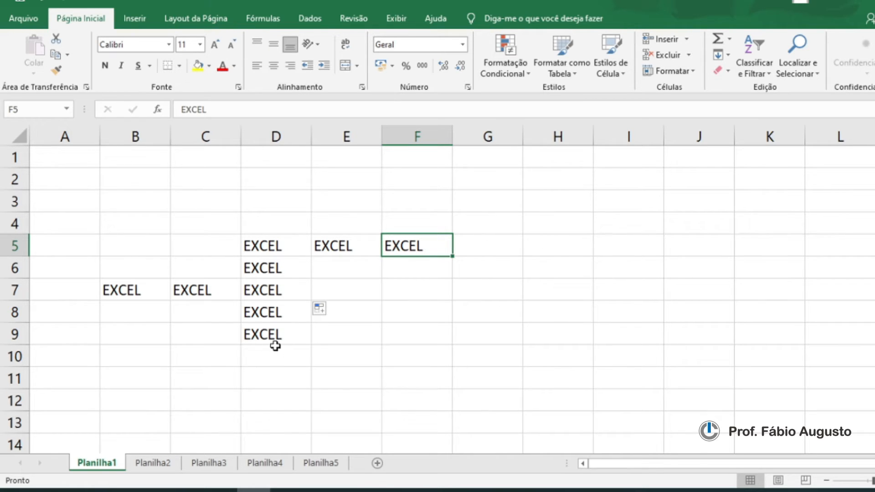
click(554, 243)
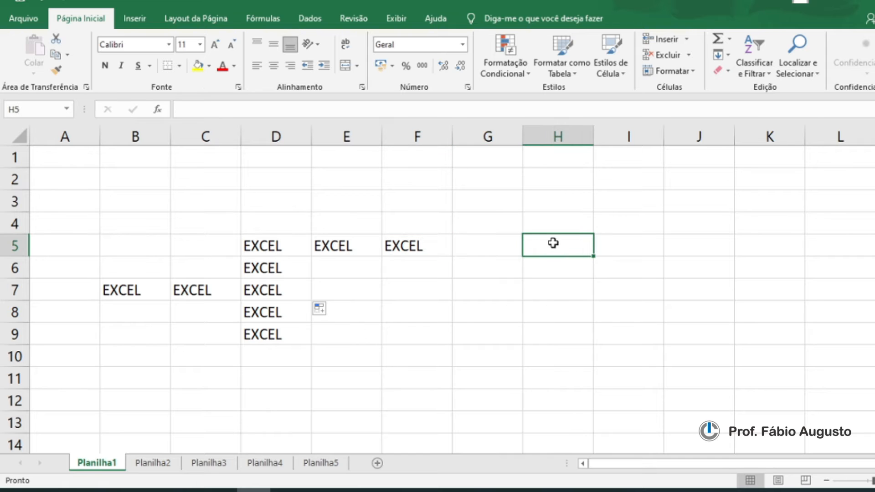
text(1)
key(Return)
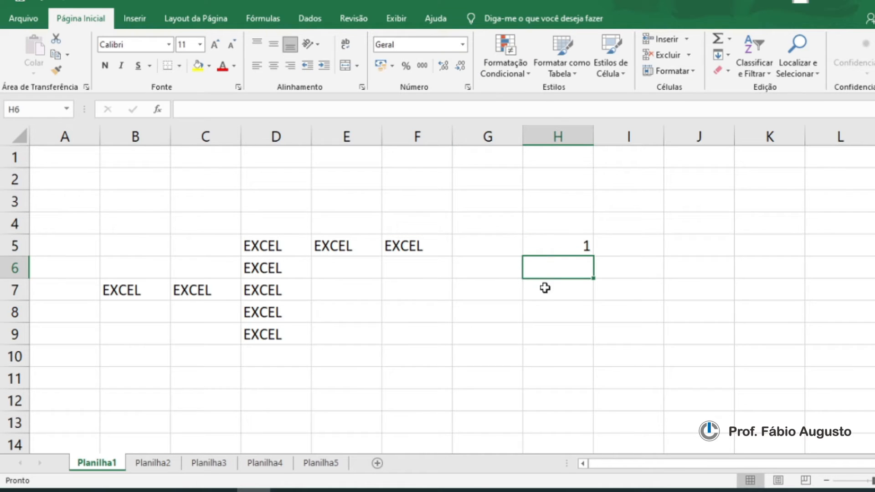
text(2)
key(Return)
text(3)
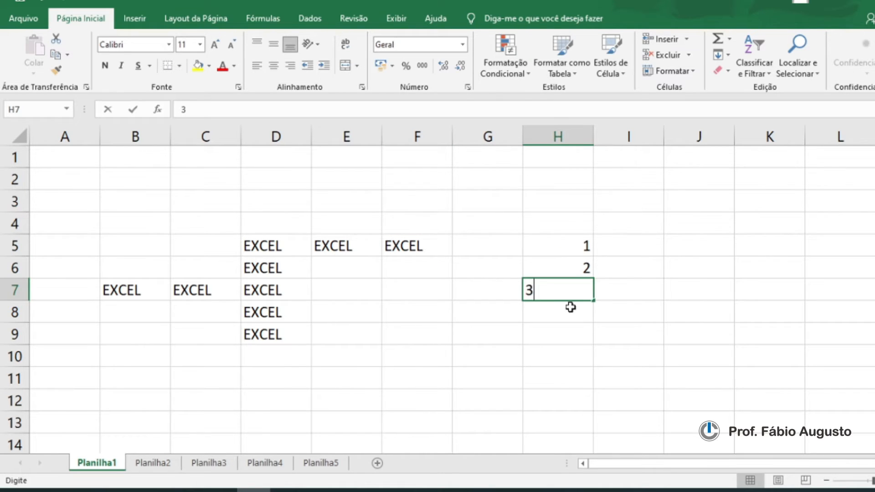
key(Return)
drag(582, 245, 585, 294)
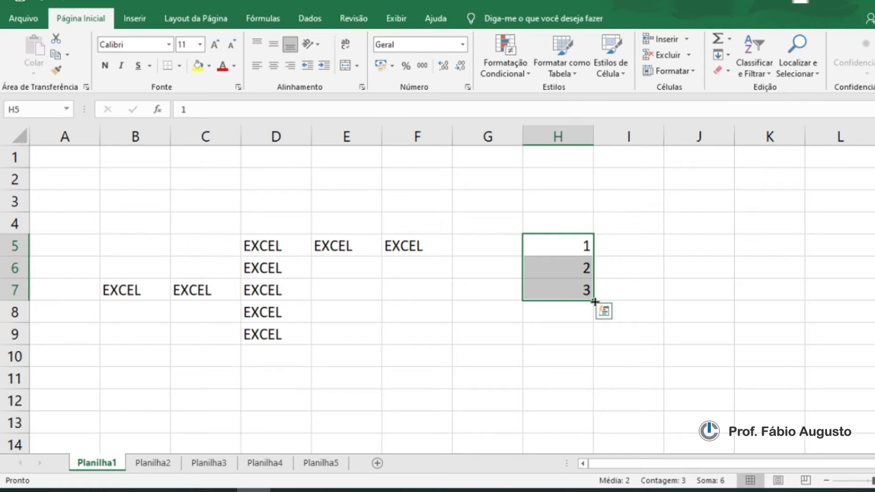
drag(593, 301, 591, 393)
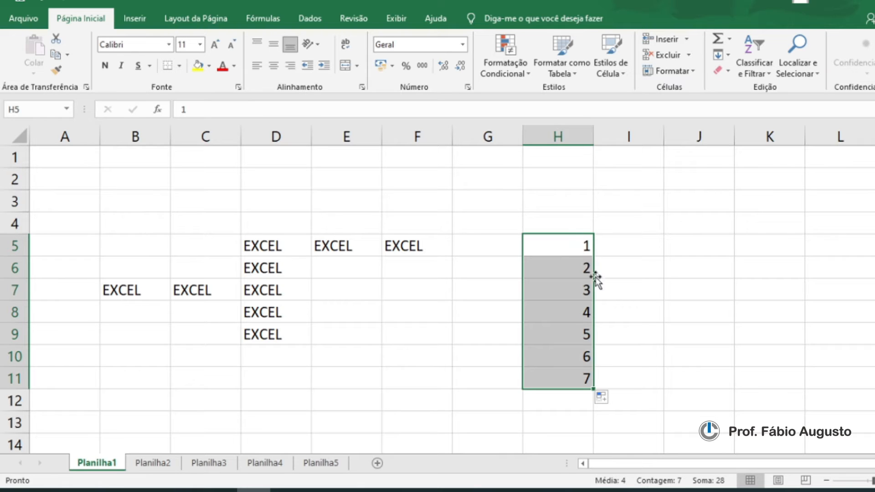
Step: Enter 2, 4 and 6 in I5:I7 and extend the series down to I9 with the fill handle
click(583, 251)
click(588, 271)
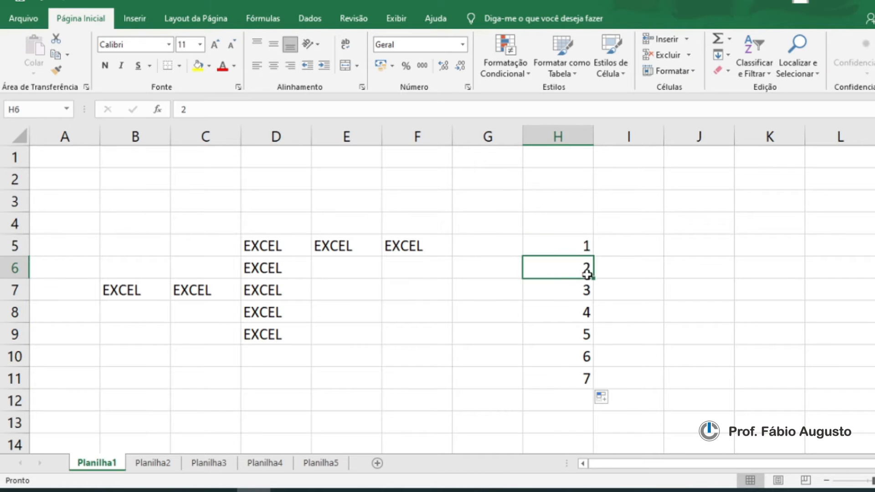
click(590, 295)
click(622, 250)
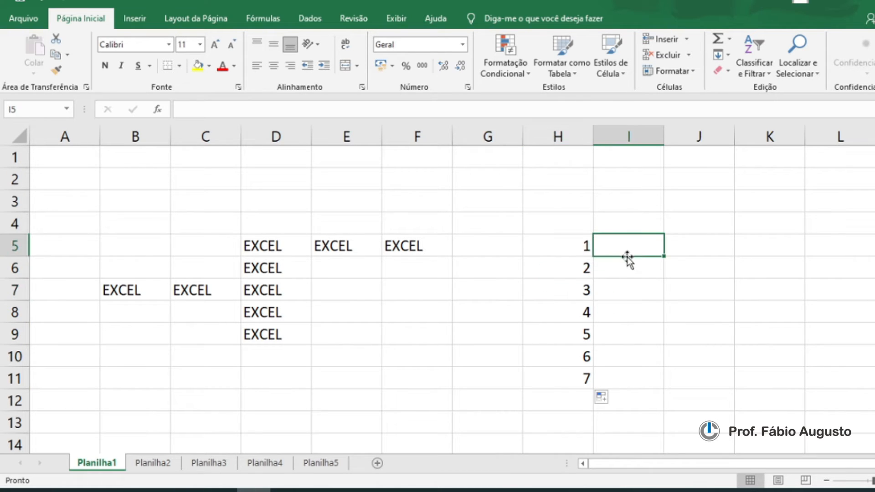
text(2)
key(Return)
text(4)
key(Return)
text(6)
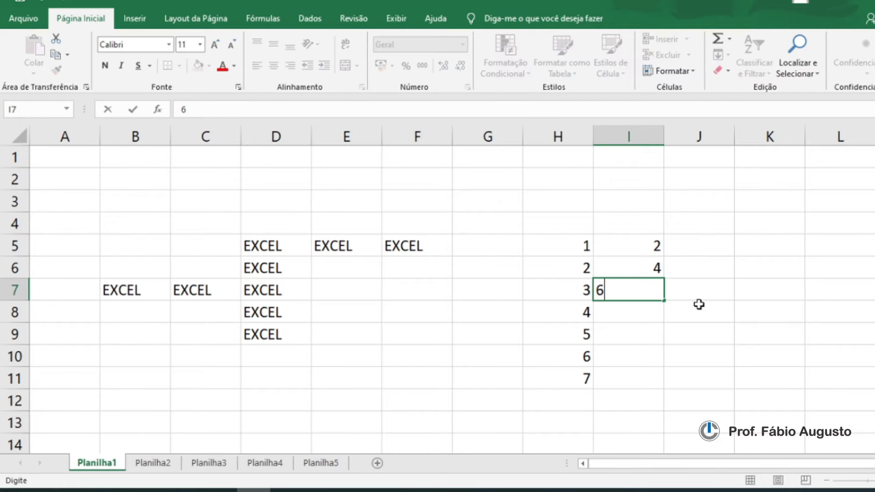
click(699, 303)
drag(650, 251, 655, 290)
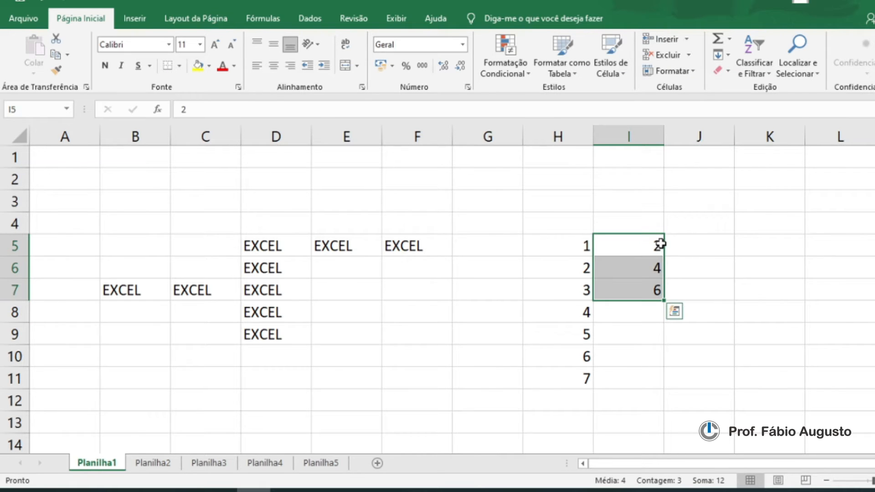
drag(663, 300, 664, 345)
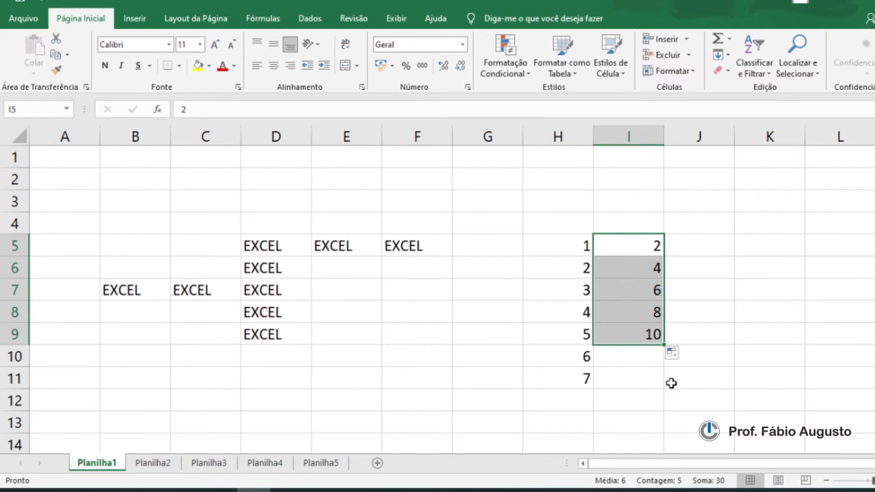
click(656, 377)
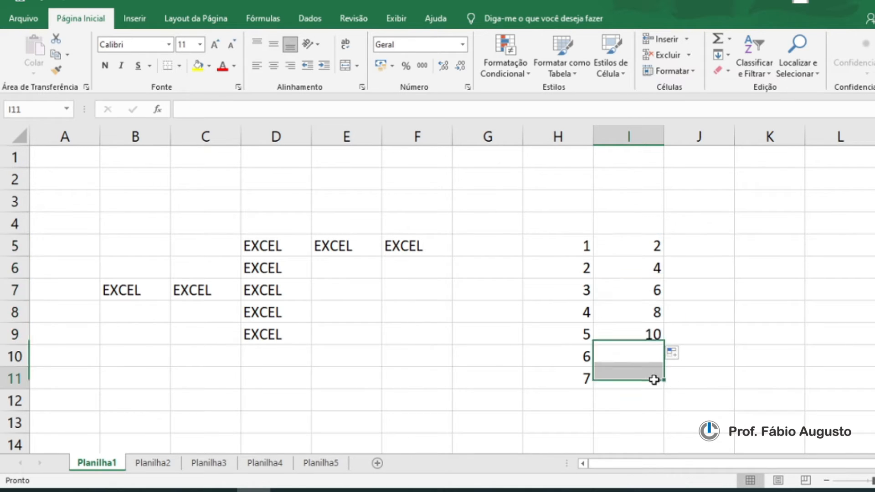
click(628, 246)
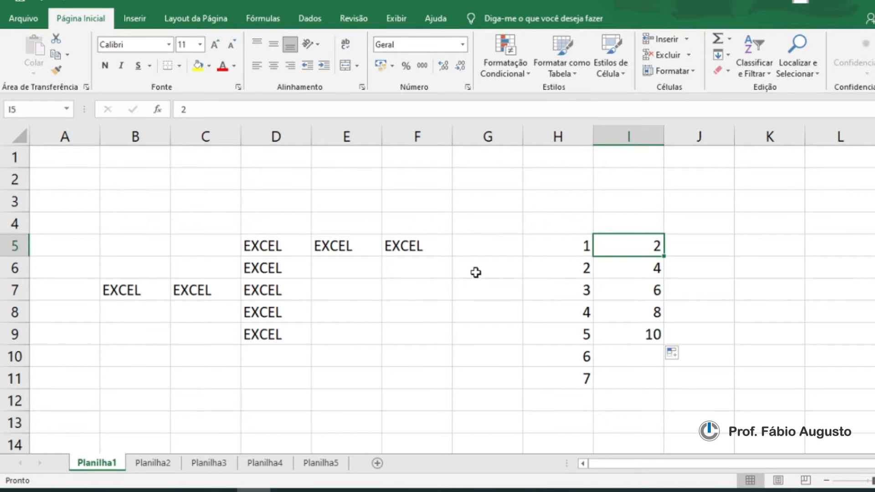
Step: Move the contents of cell F5 down to F9
click(373, 313)
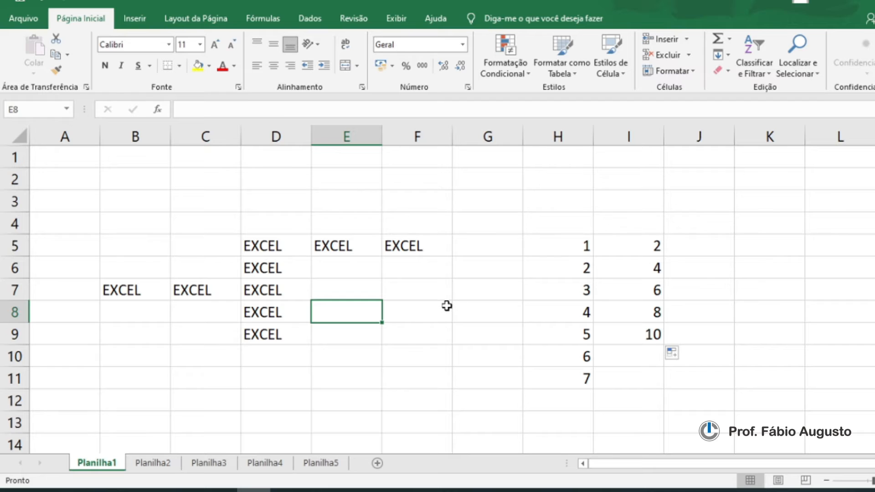
click(352, 250)
click(414, 250)
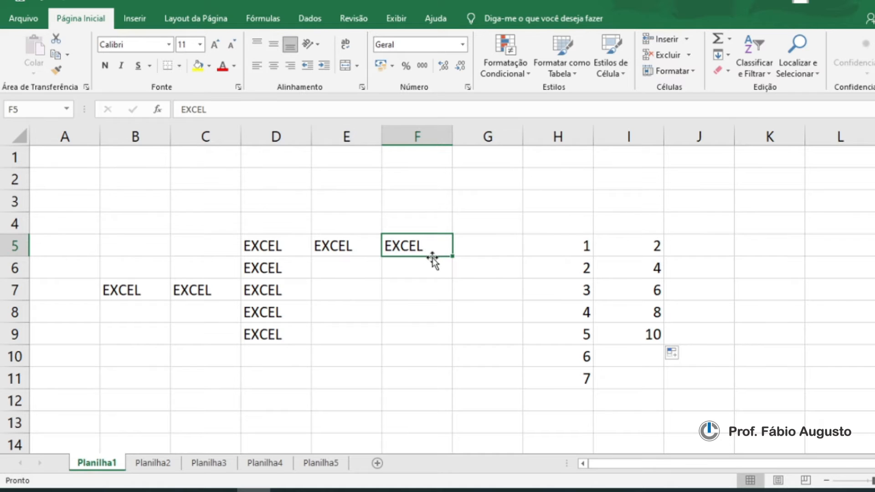
drag(430, 257, 406, 339)
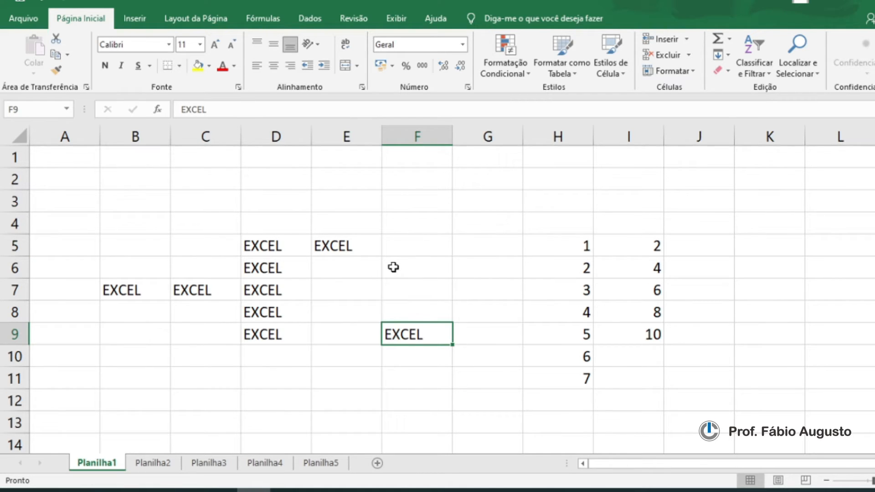
Step: Move the contents of E5 to G2, and the contents of F9 to E3
click(356, 251)
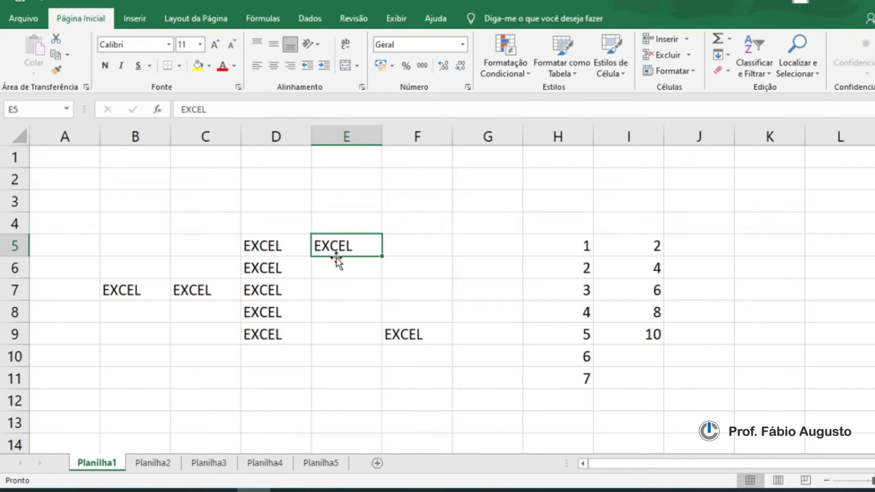
drag(336, 259, 491, 191)
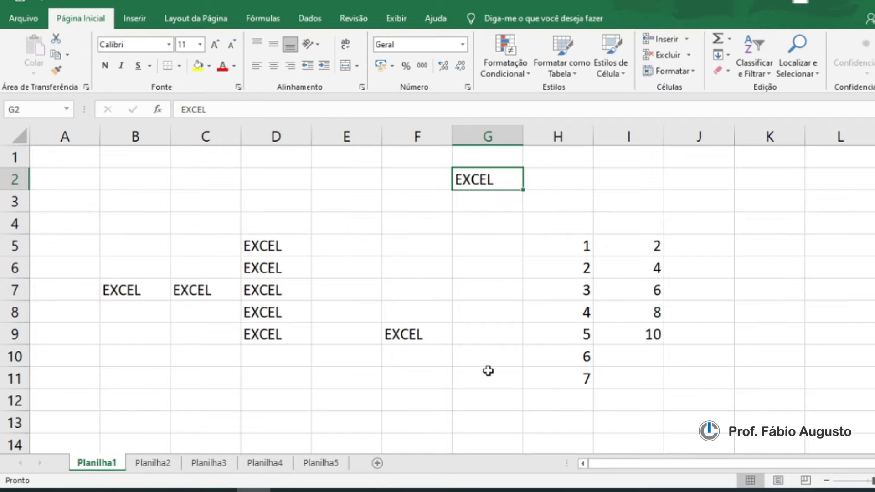
click(407, 336)
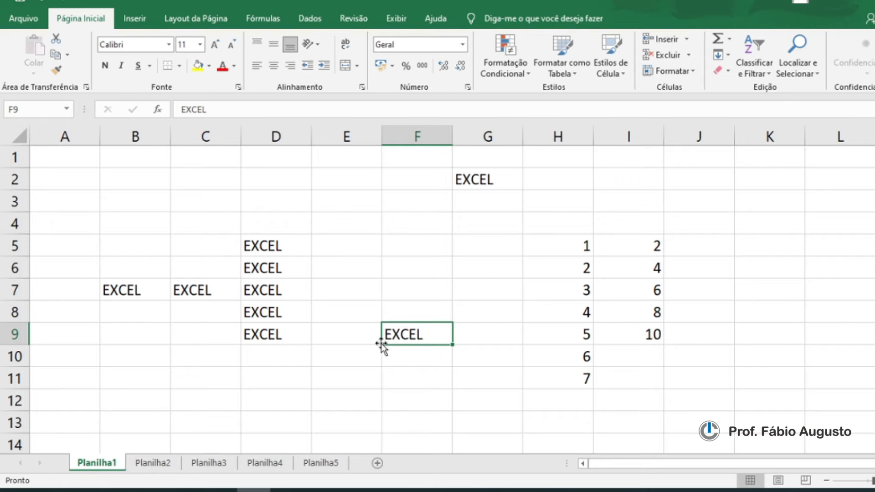
drag(420, 324, 345, 202)
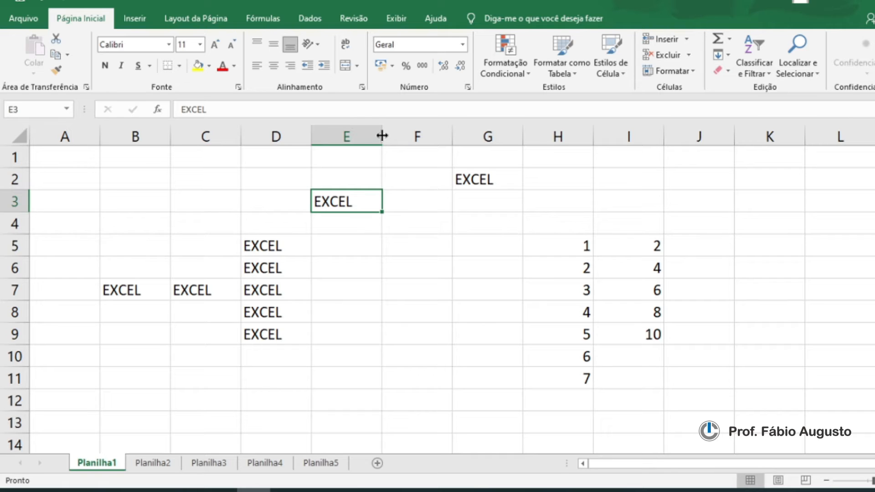
Step: Widen column E and make row 3 slightly taller
drag(382, 135, 433, 135)
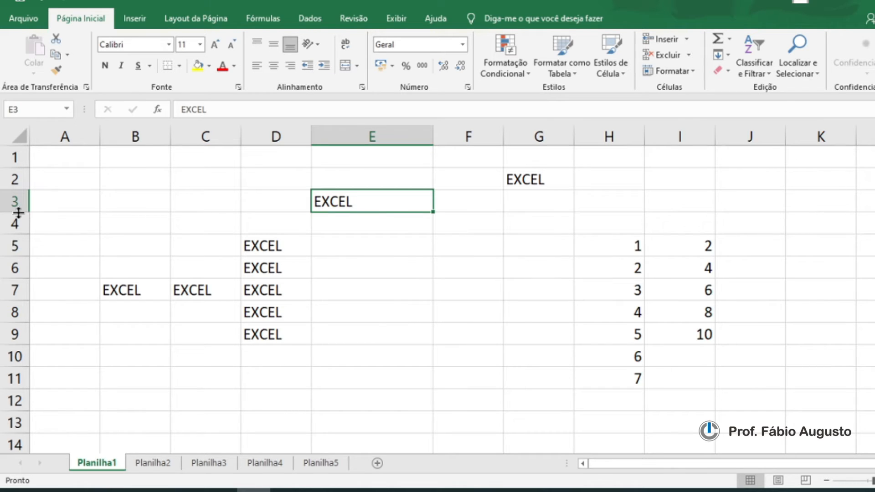
mouse_move(20, 212)
mouse_down()
mouse_move(20, 245)
mouse_move(18, 215)
mouse_up()
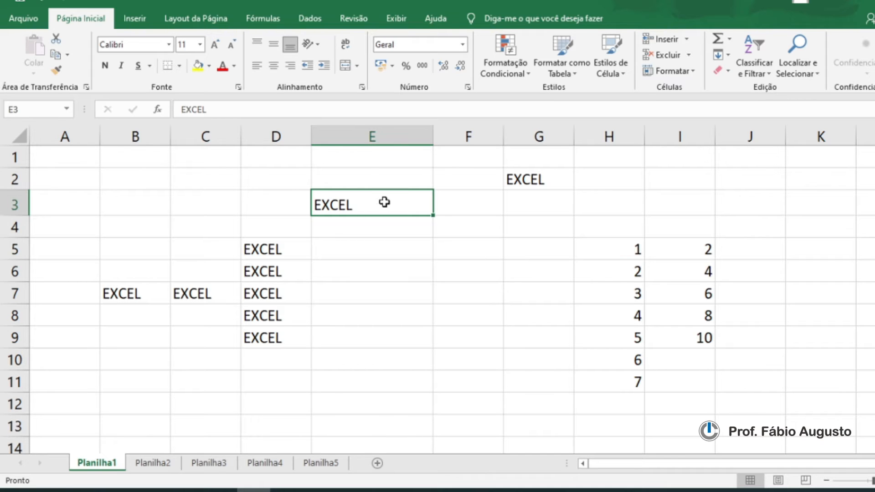
Step: Fill EXCEL from E3 down to E5 with the fill handle
click(379, 232)
click(377, 246)
click(377, 268)
click(380, 298)
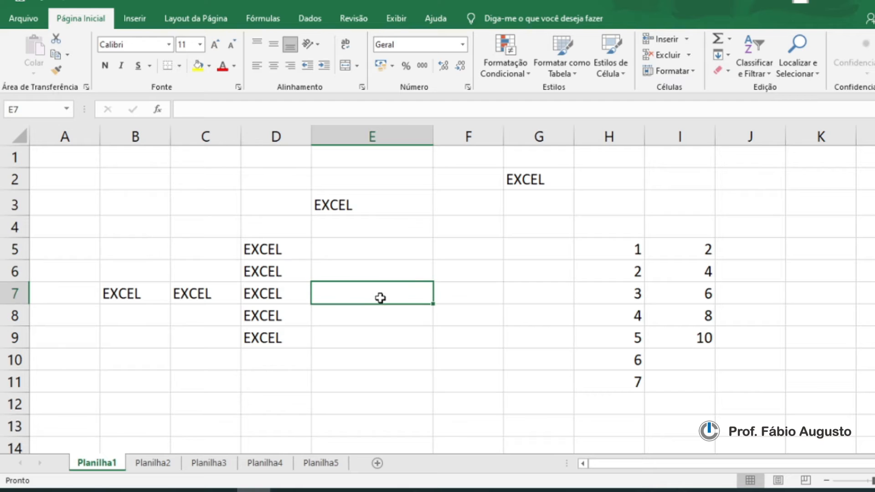
click(380, 210)
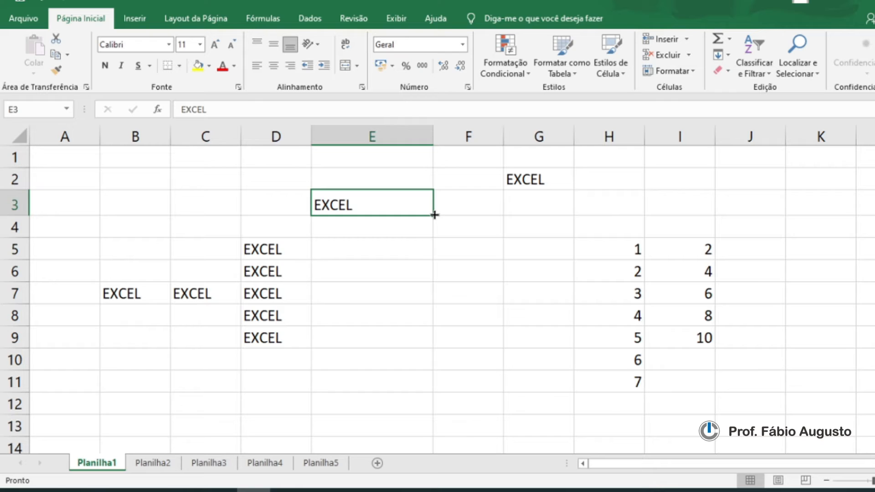
drag(432, 214, 431, 260)
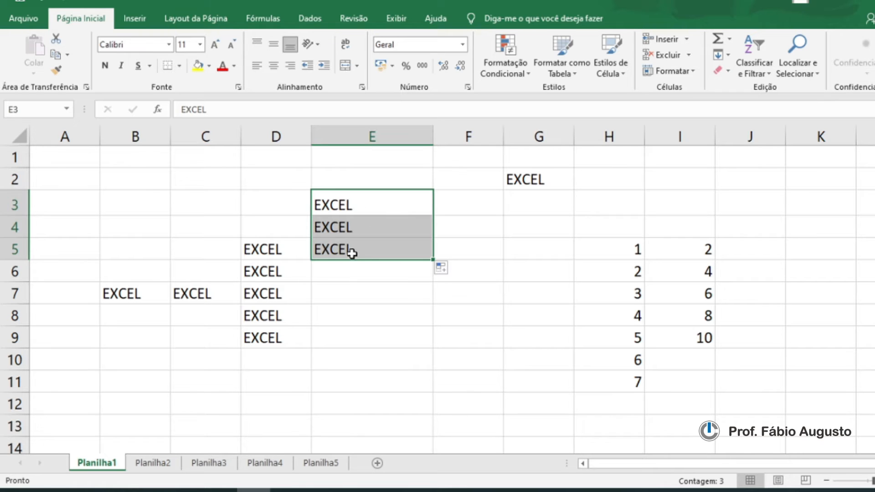
Step: Move the contents of cell E3 down to E10
click(346, 268)
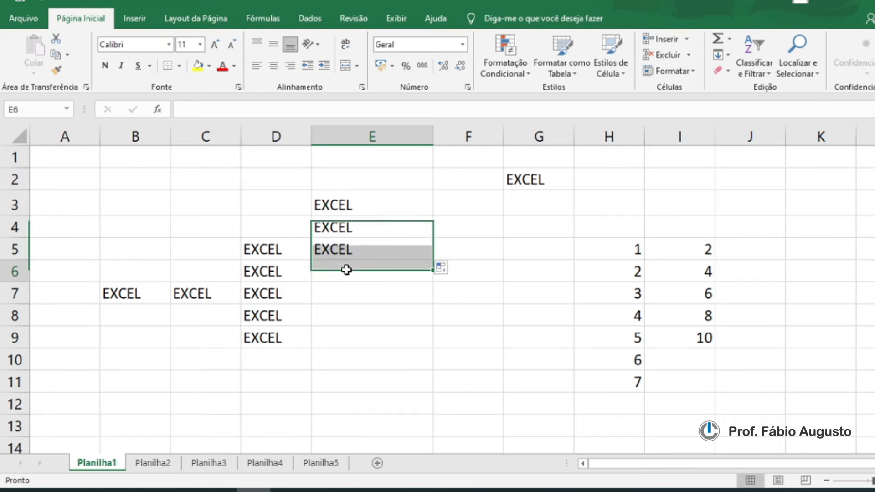
click(339, 200)
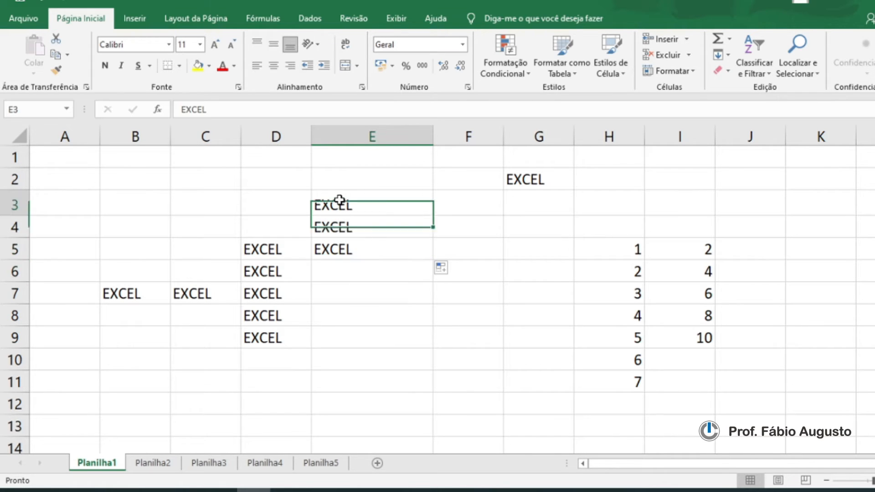
click(341, 227)
click(346, 250)
click(342, 203)
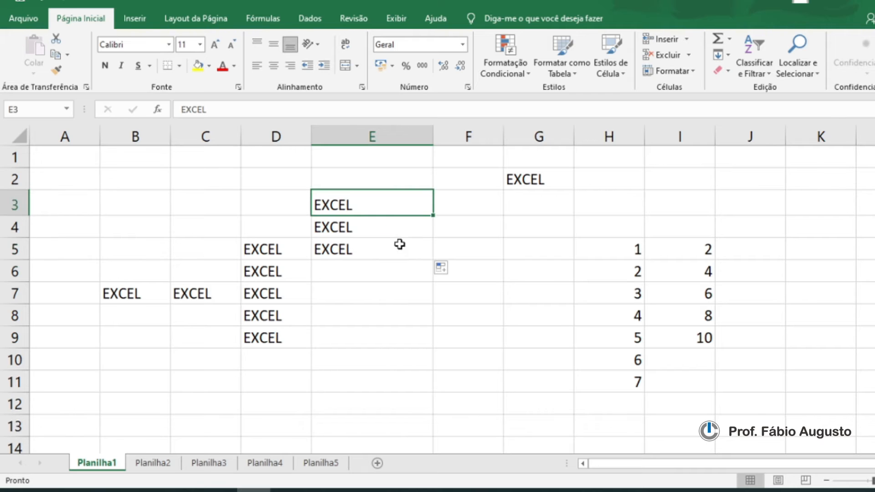
click(624, 251)
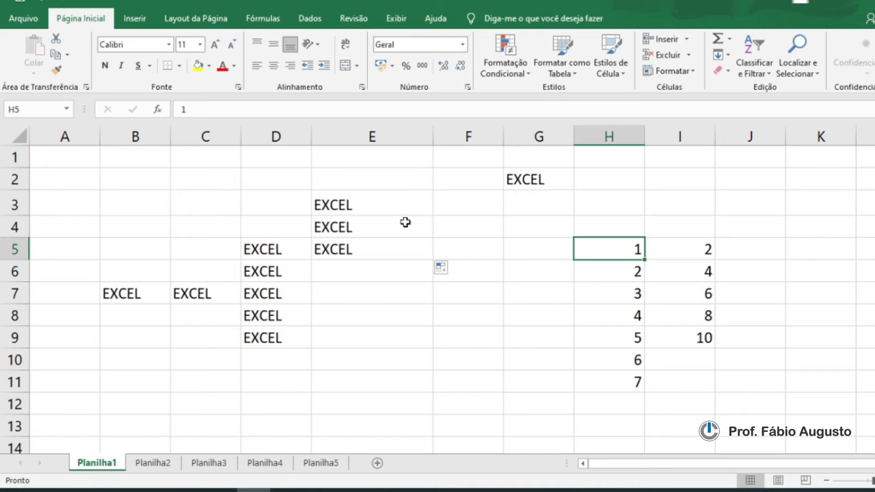
click(378, 208)
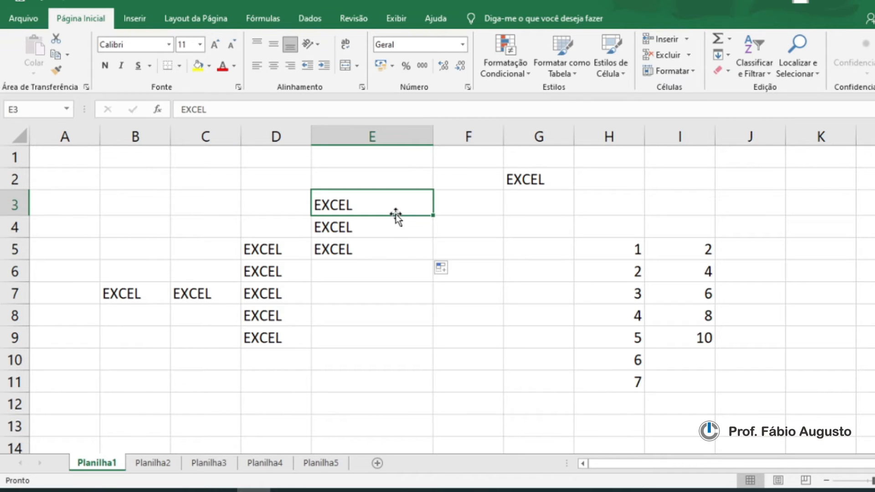
drag(395, 215, 384, 360)
click(467, 329)
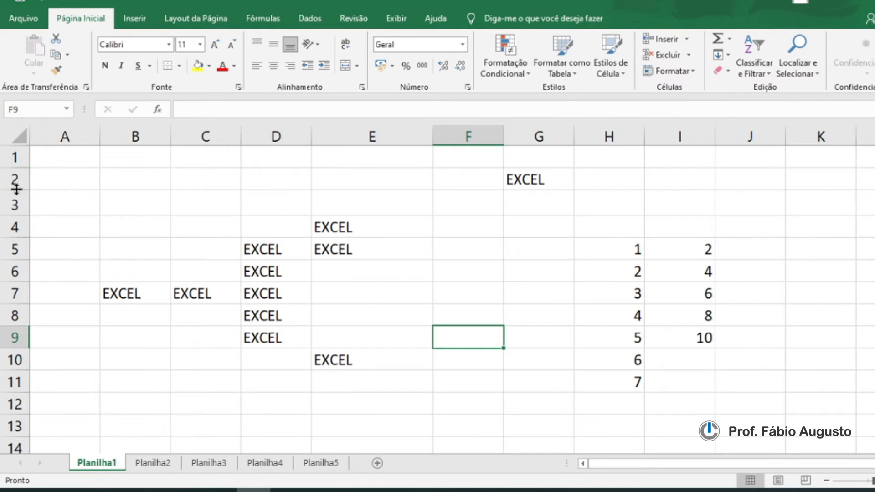
click(329, 292)
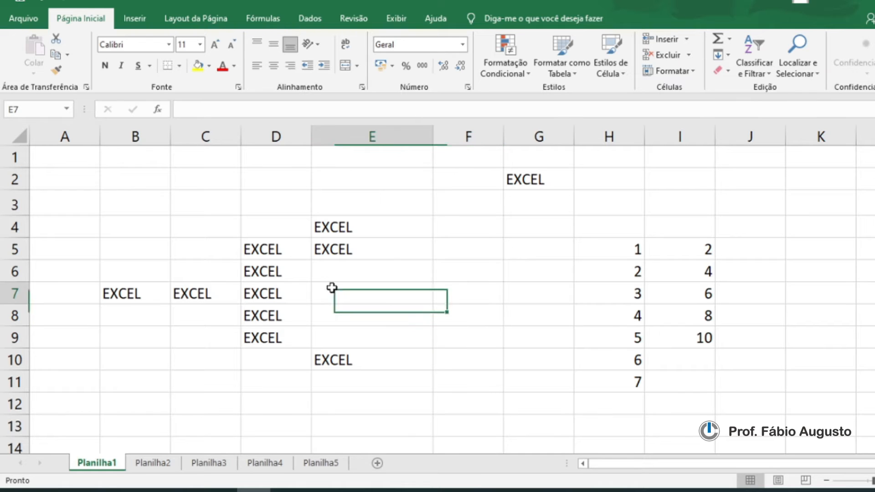
click(372, 273)
click(377, 248)
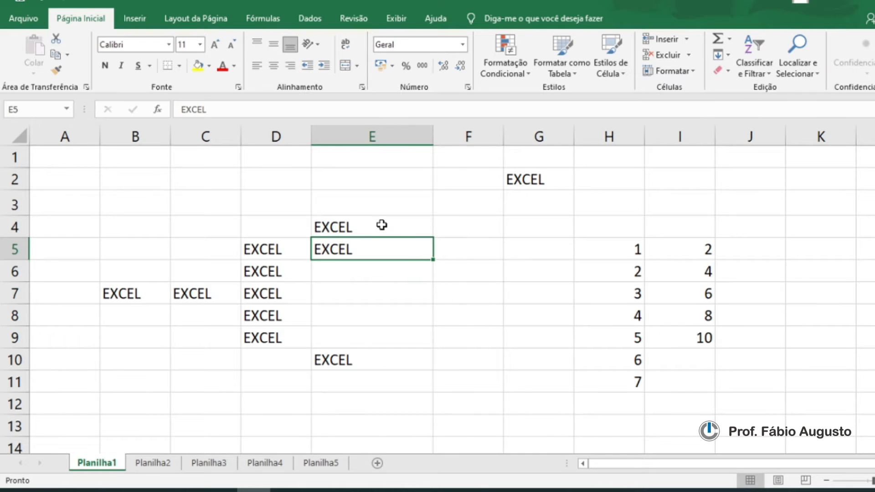
Step: Clear the contents of cells B7, C7 and D9
click(381, 224)
click(346, 269)
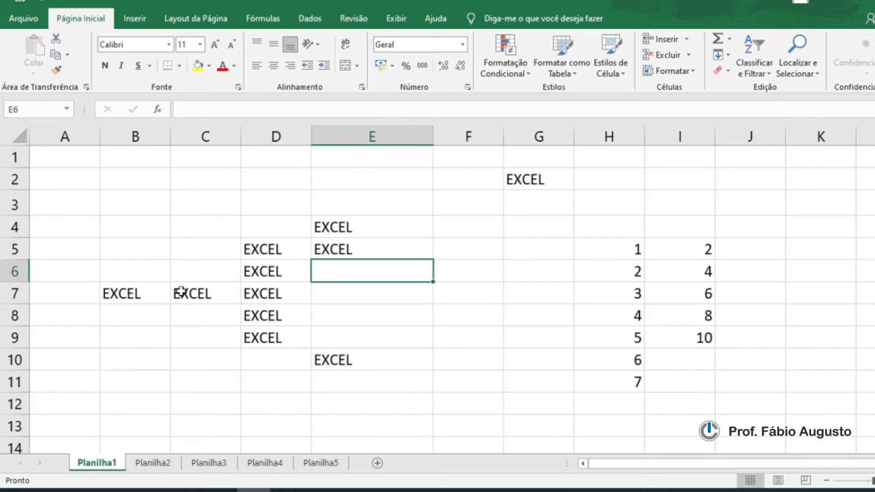
click(133, 294)
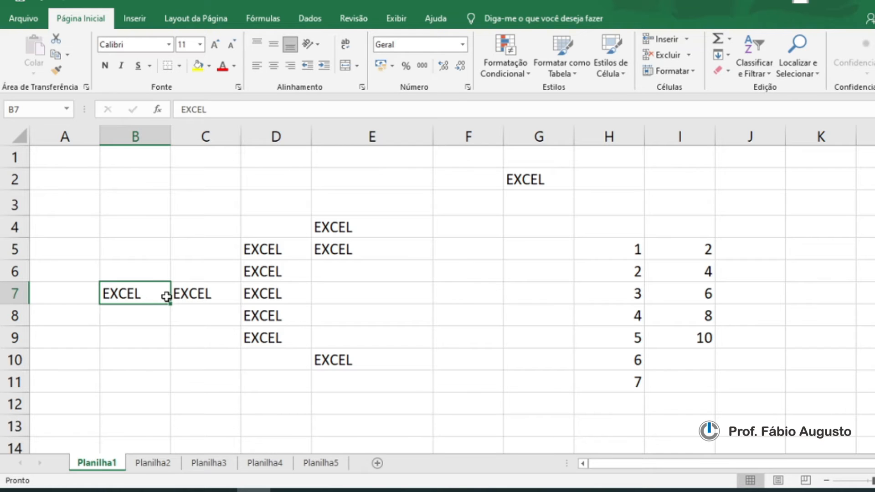
key(Delete)
click(211, 294)
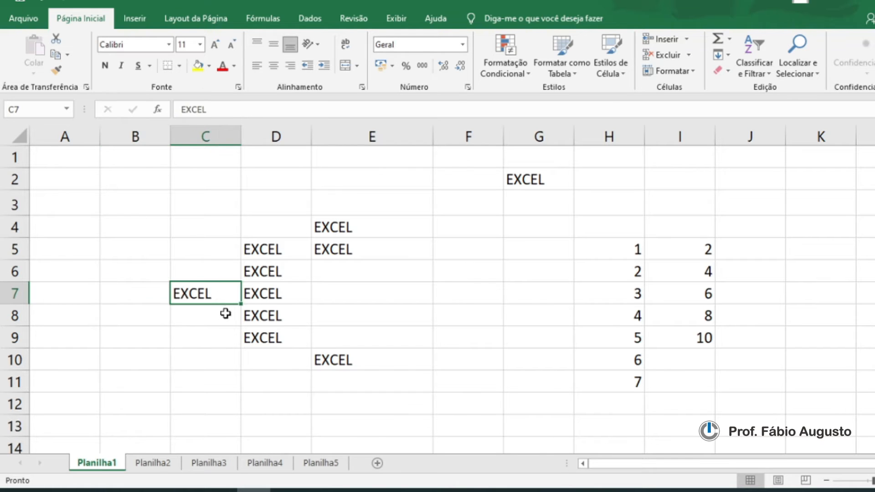
key(Delete)
click(266, 335)
key(Delete)
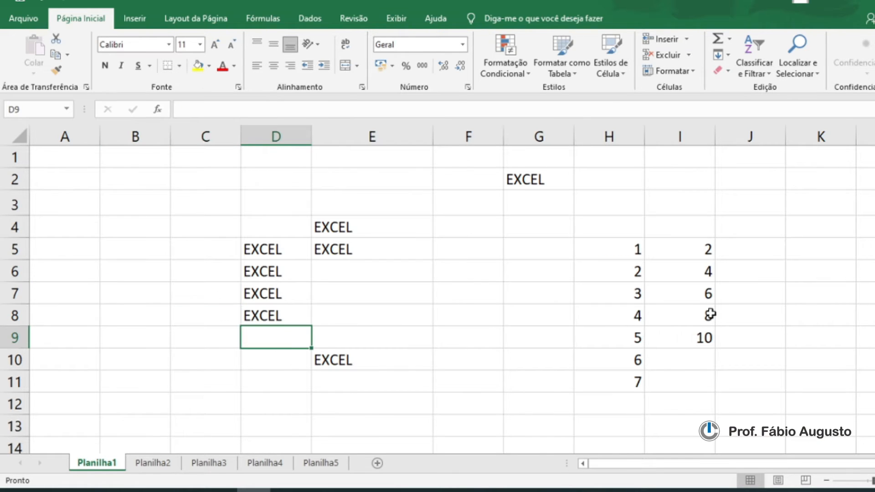
Step: Clear the range C1:J13, then undo that deletion
click(611, 317)
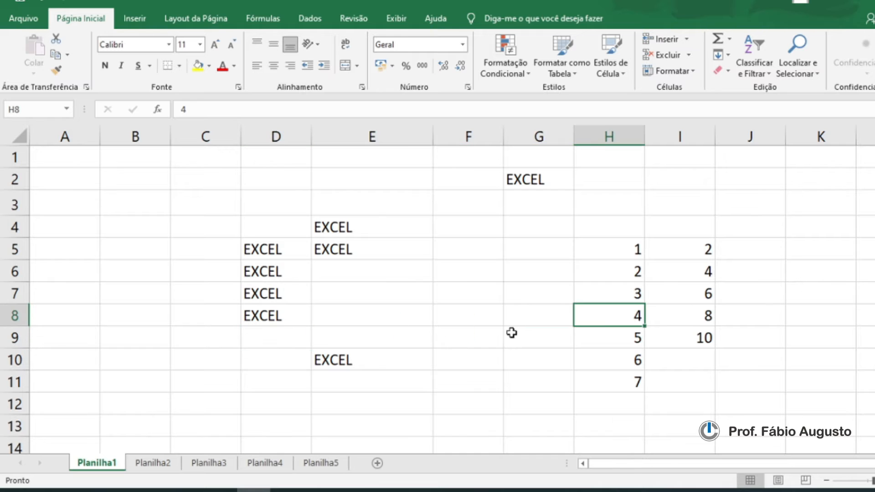
click(112, 156)
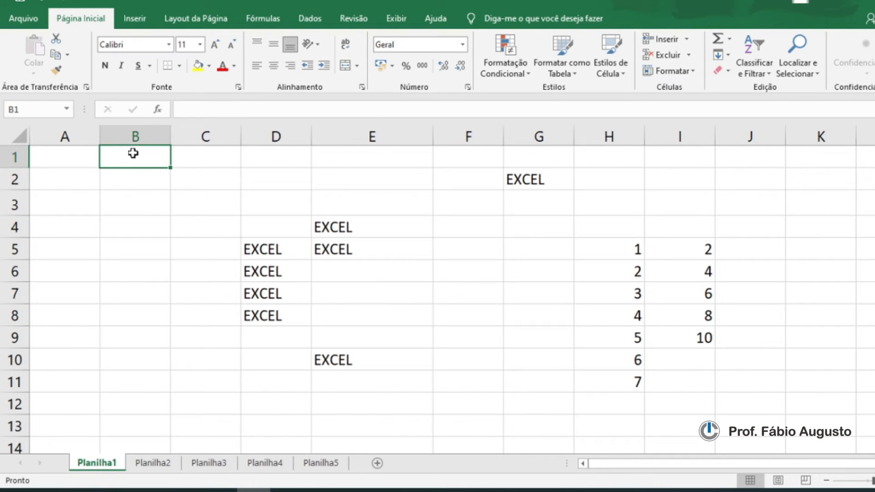
drag(192, 157, 738, 417)
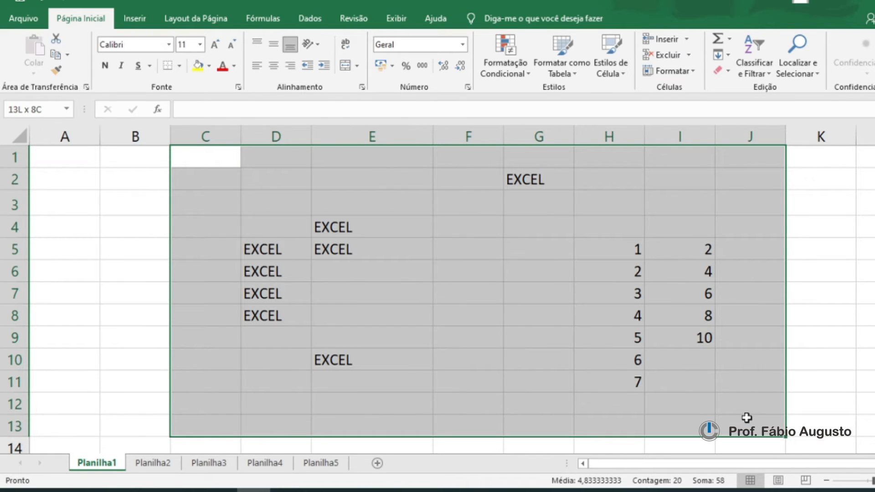
drag(746, 418, 739, 416)
key(Delete)
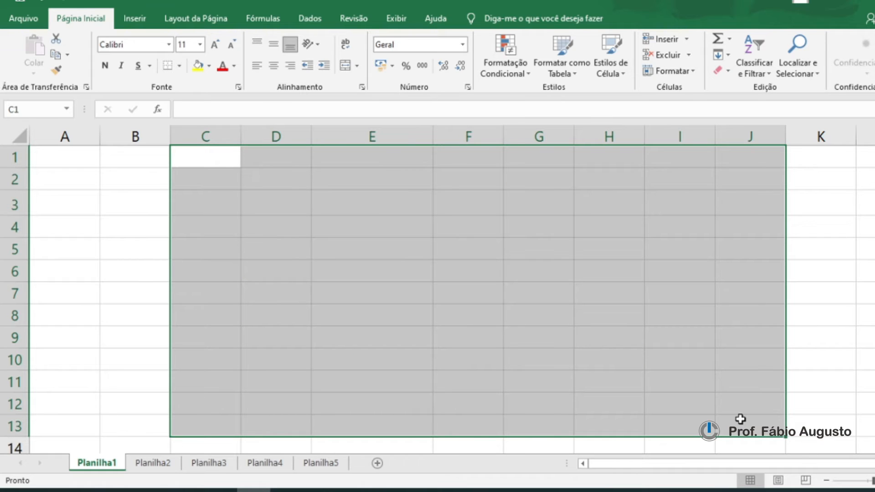
key(ctrl+z)
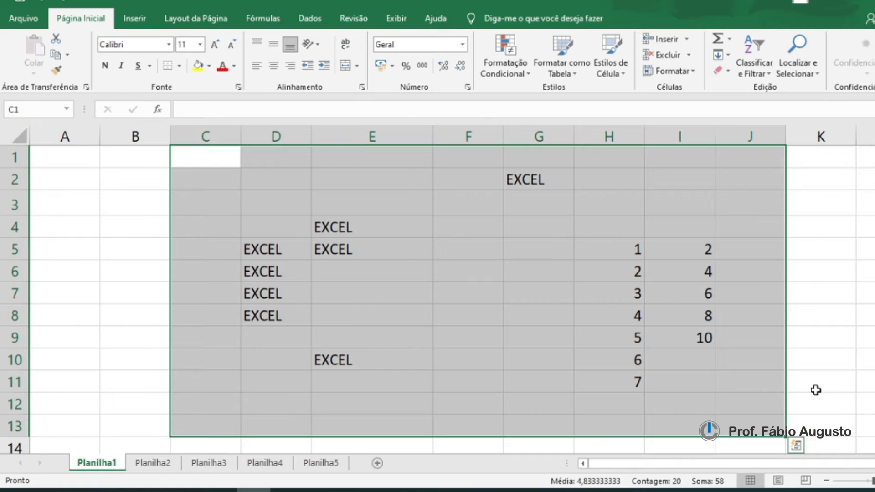
Step: Select the entire worksheet and clear all its contents
click(815, 360)
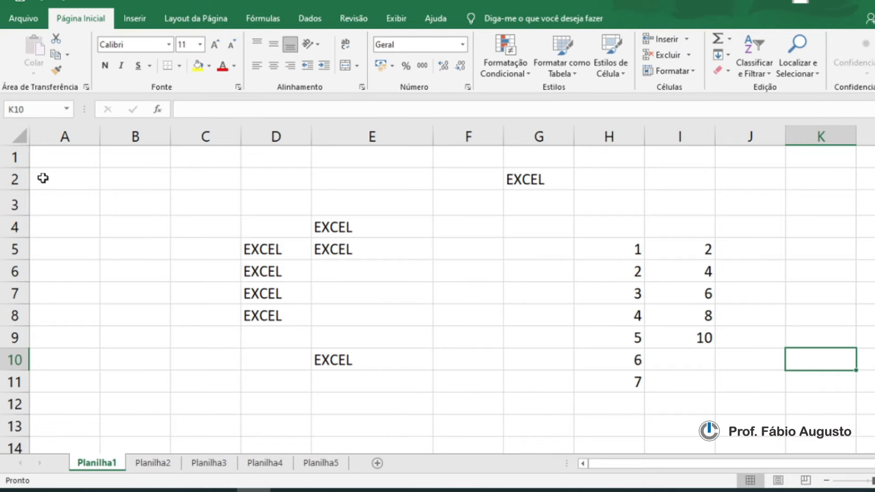
click(21, 136)
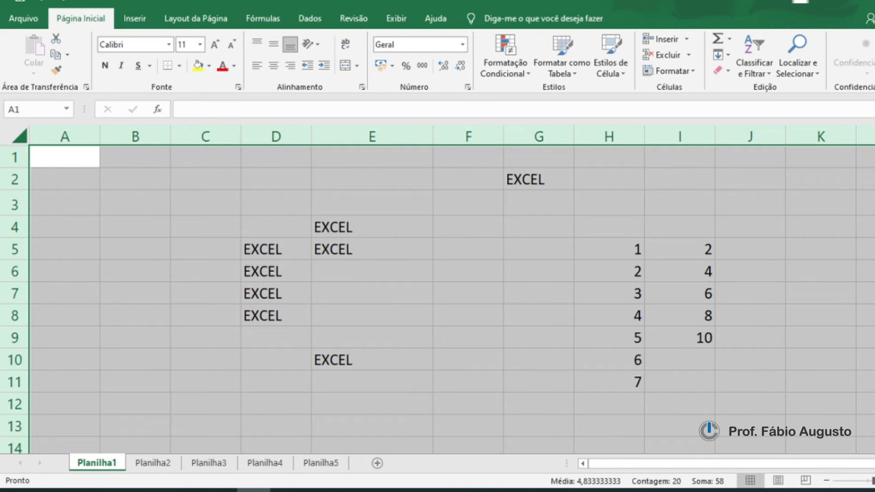
key(Delete)
click(461, 266)
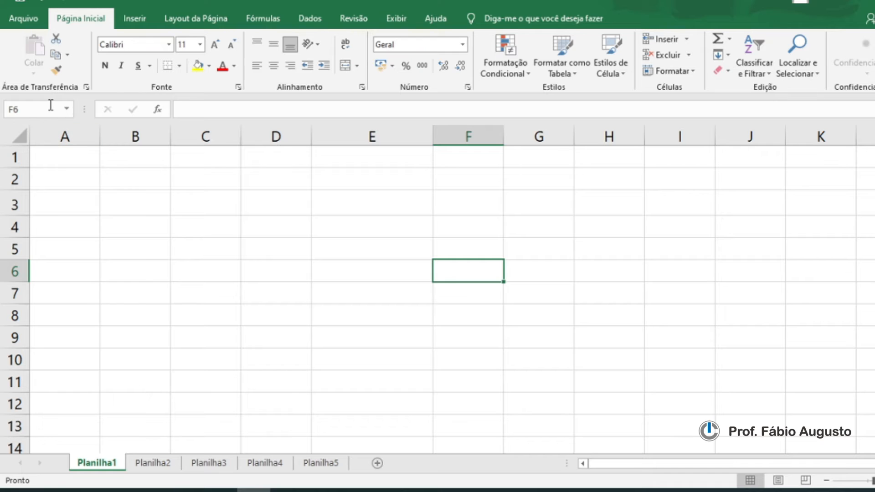
key(ctrl+a)
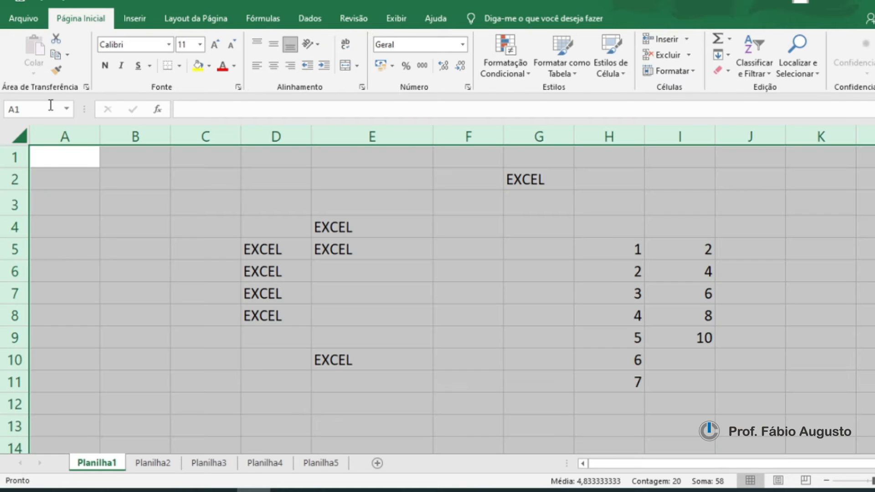
click(421, 271)
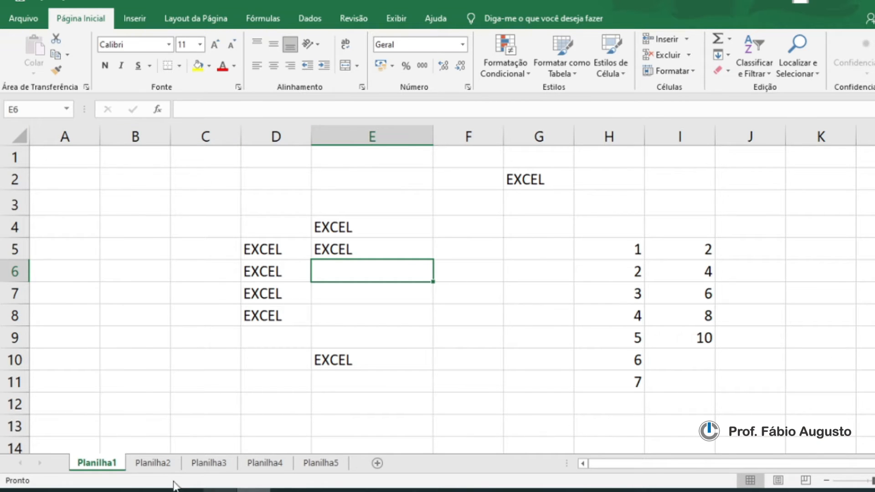
Step: Delete the Planilha1 sheet
right_click(93, 465)
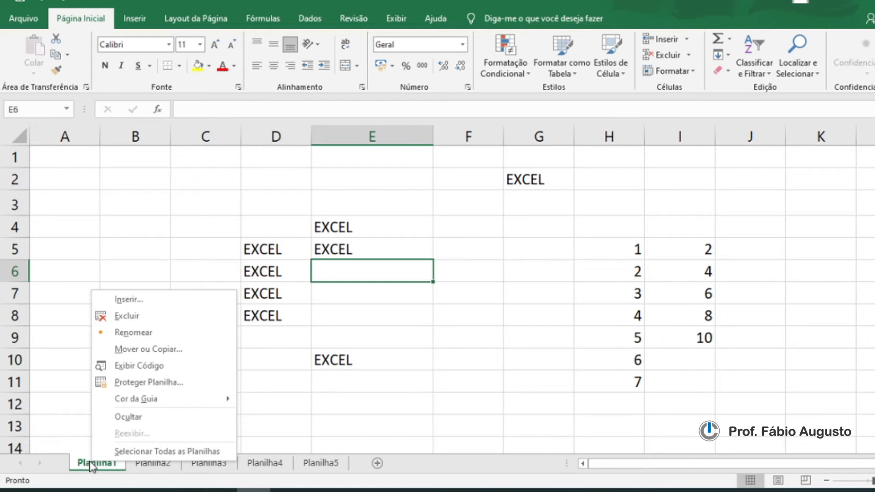
click(127, 316)
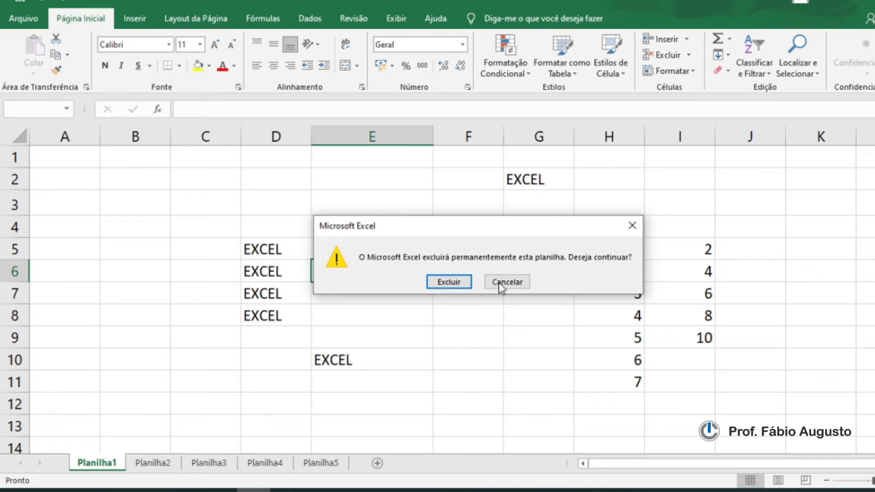
click(449, 282)
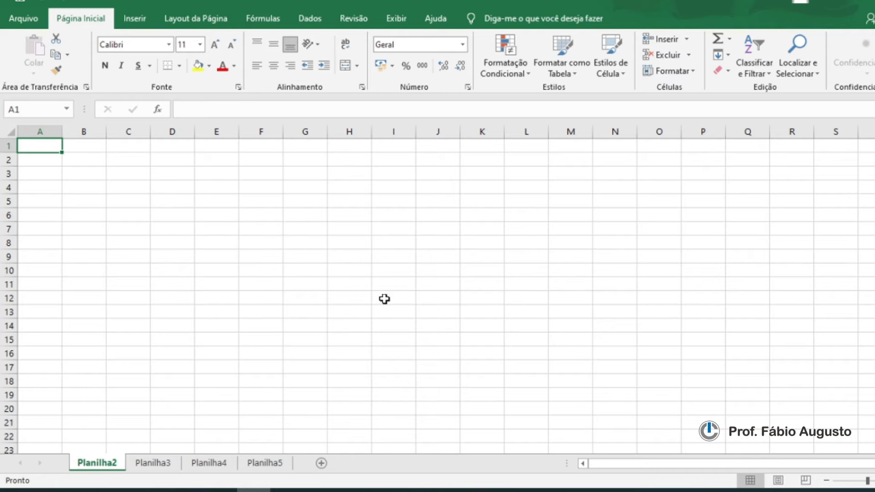
Step: Enlarge the worksheet view with the zoom control
click(874, 481)
click(874, 481)
click(874, 481)
click(874, 481)
click(873, 481)
click(873, 481)
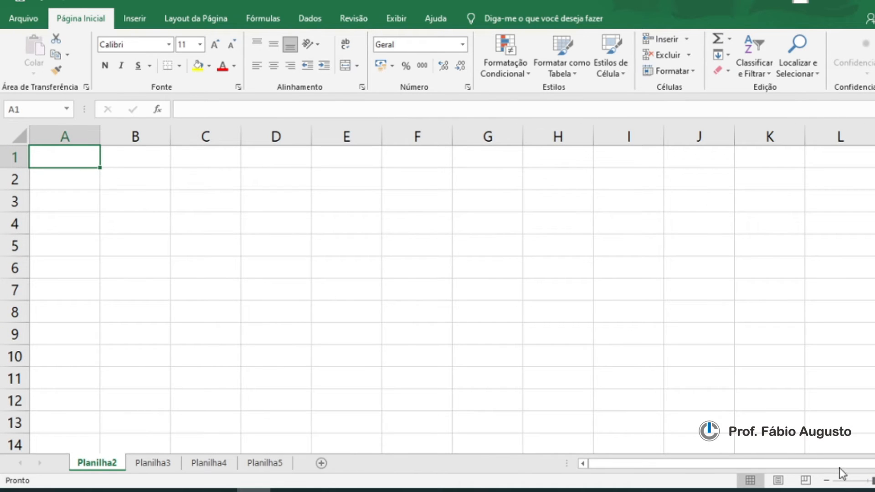
click(874, 481)
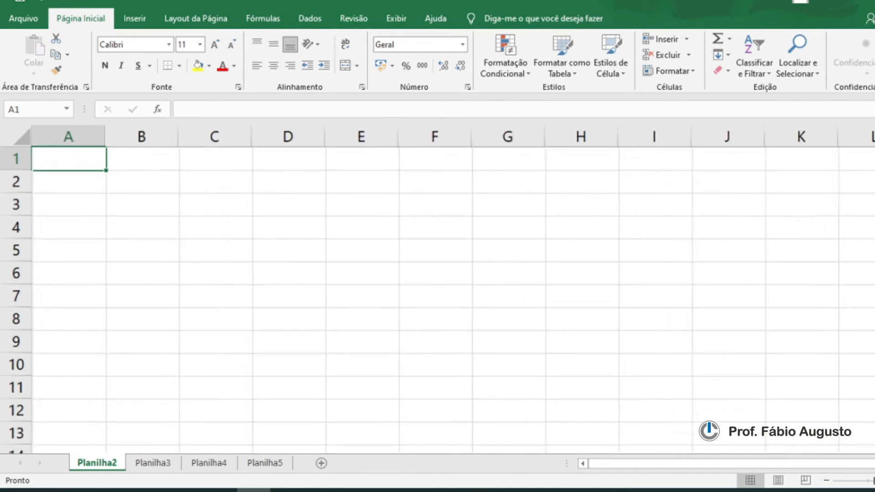
click(874, 481)
click(874, 481)
click(874, 481)
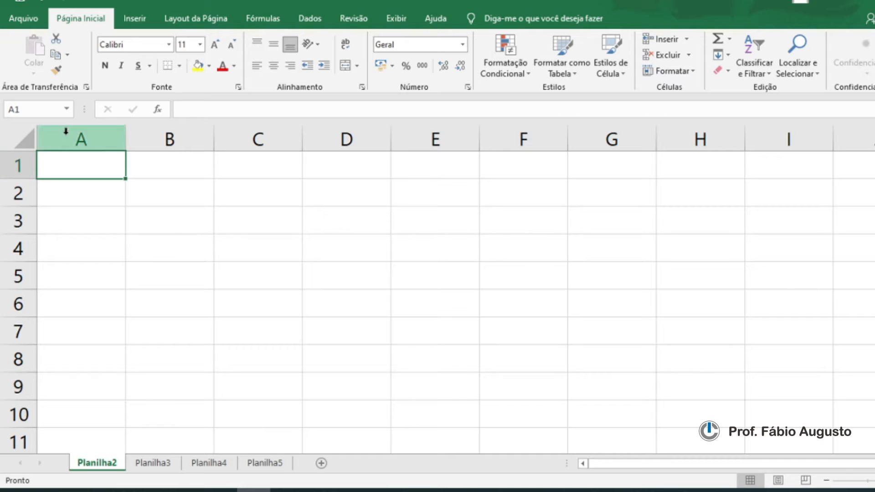
click(826, 480)
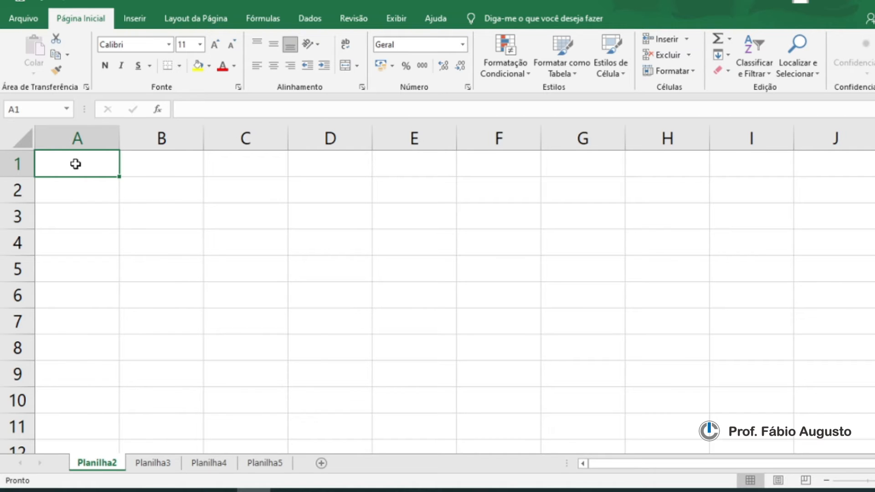
Step: Select the ranges A1:F1, A2:F2 and A1:E1 by dragging across cells, then return to A1
drag(71, 163, 505, 170)
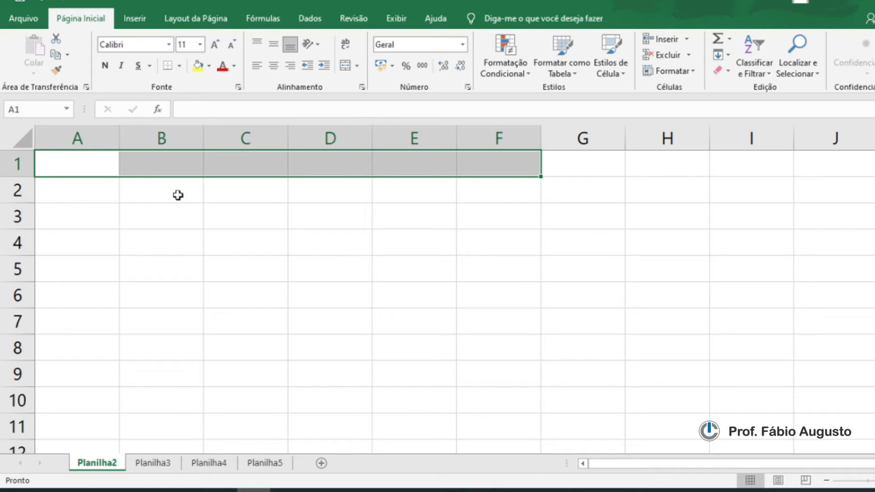
drag(69, 193, 541, 192)
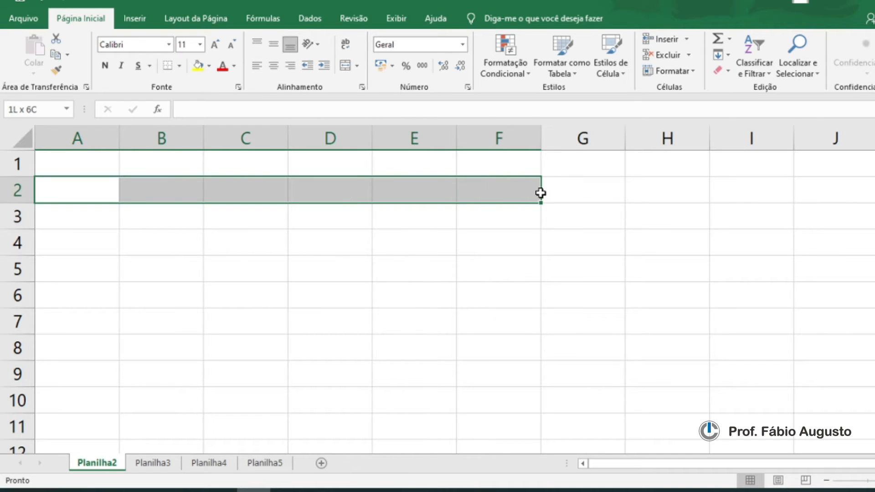
drag(86, 164, 436, 163)
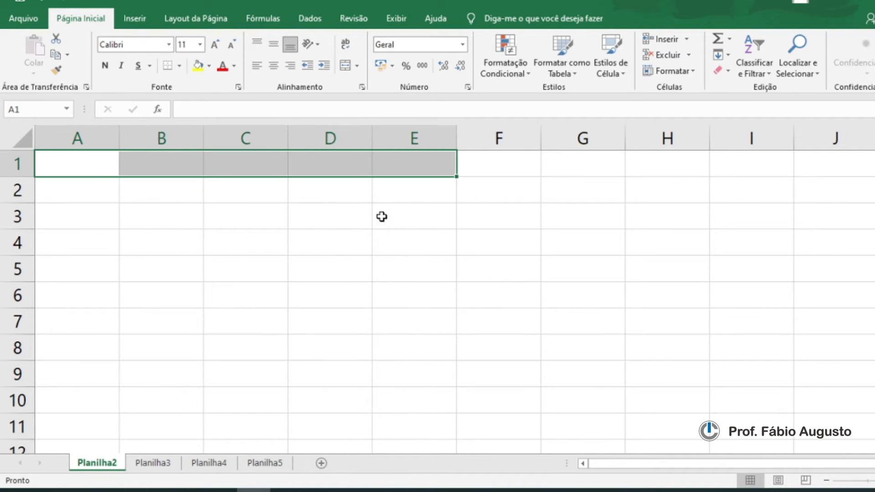
click(82, 187)
click(88, 164)
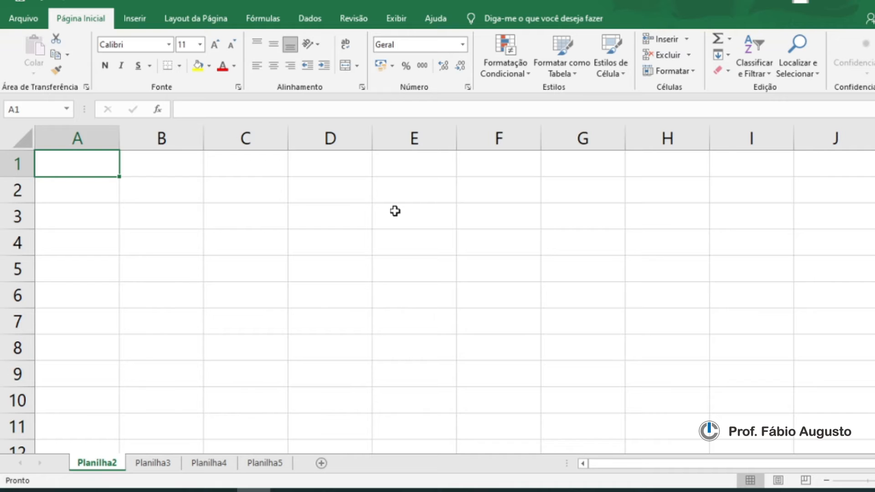
Step: Move the active cell around the sheet with the arrow keys, ending at C4
key(Right)
key(Right)
key(Right)
key(Right)
key(Right)
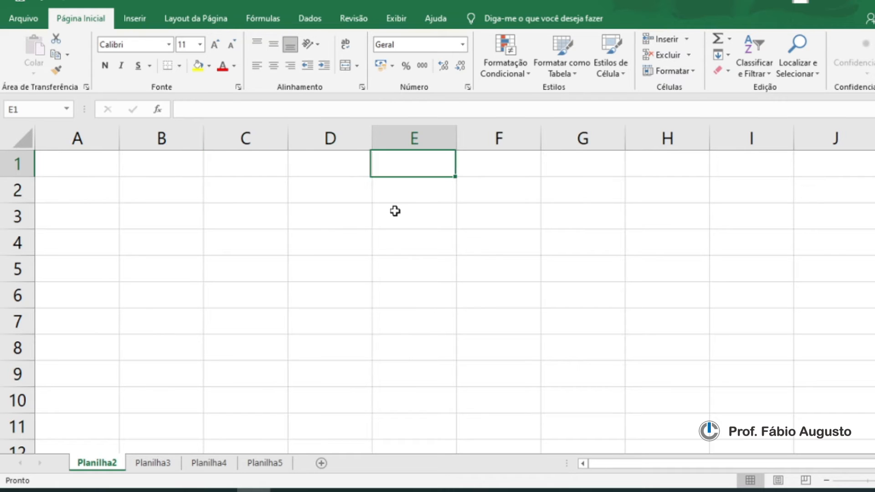
key(Right)
key(Left)
key(Left)
key(Left)
key(Left)
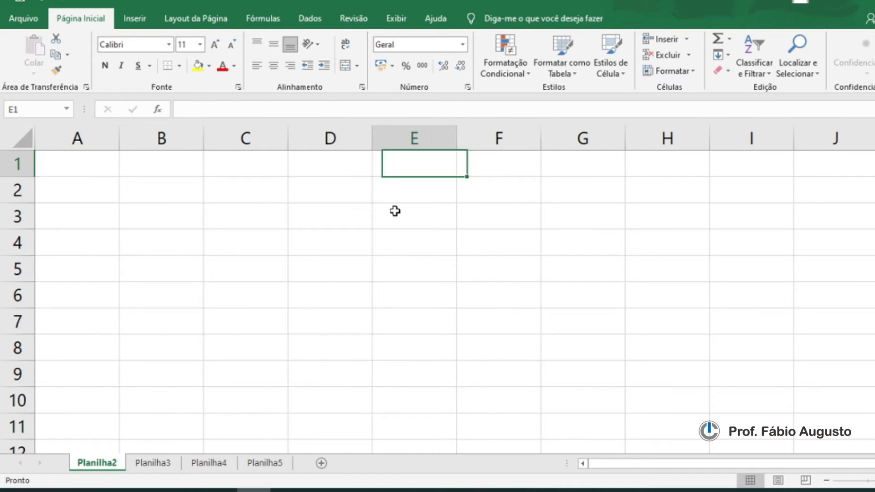
key(Down)
key(Down)
key(Down)
key(Down)
key(Down)
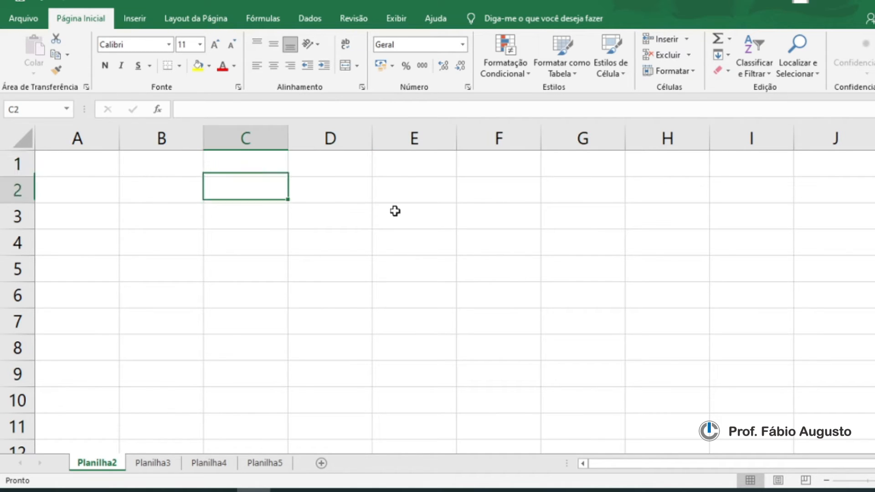
key(Up)
key(Up)
key(Up)
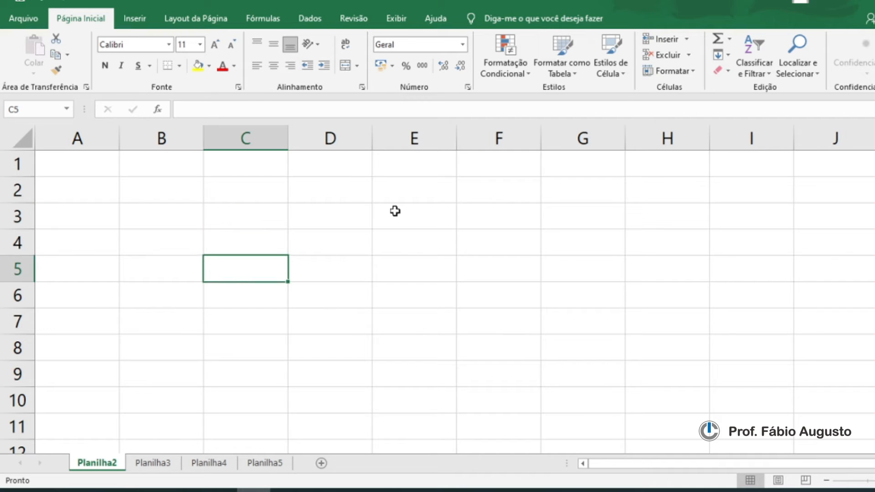
key(Down)
key(Down)
key(Down)
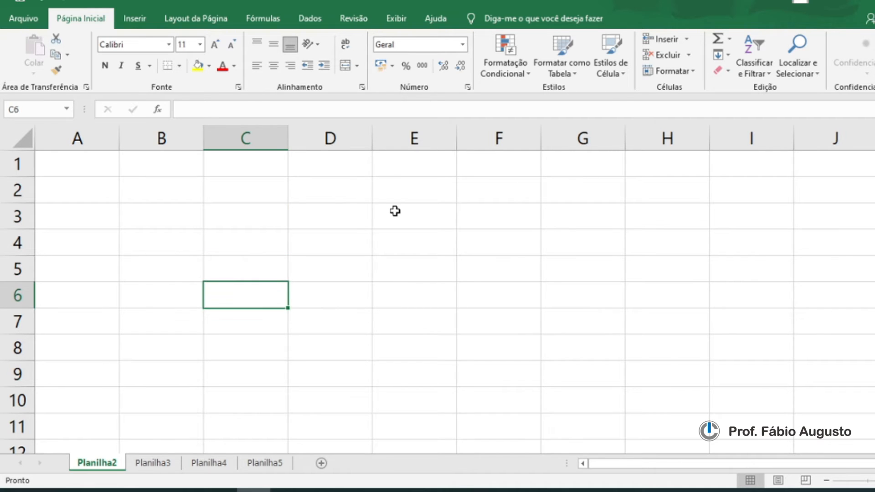
key(Up)
key(Up)
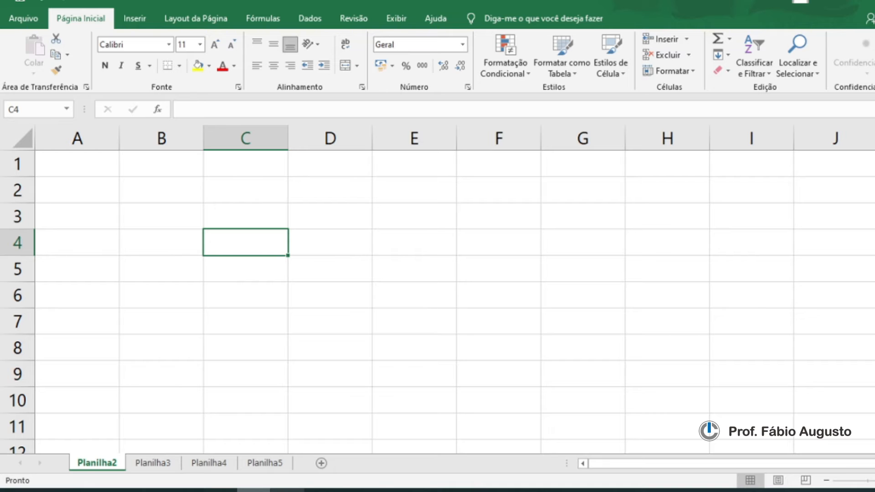
Step: Open a keyboard picture in Photos to show the arrow keys, then return to the worksheet
click(321, 490)
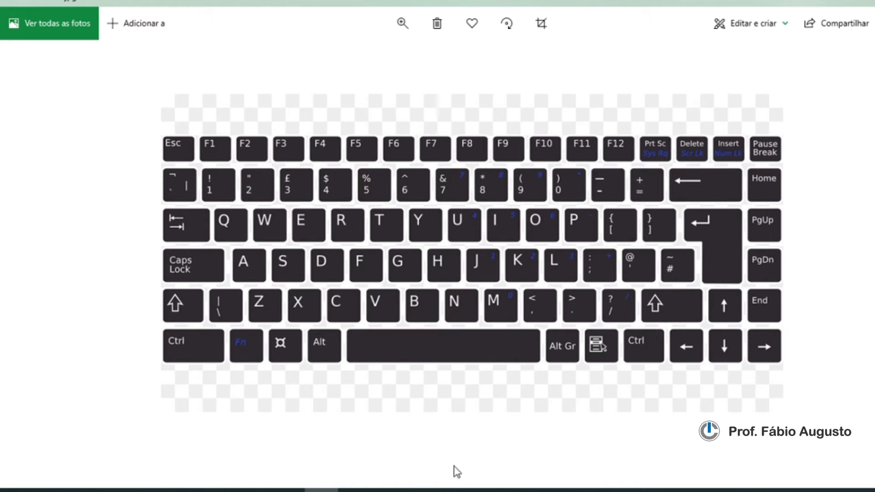
click(254, 490)
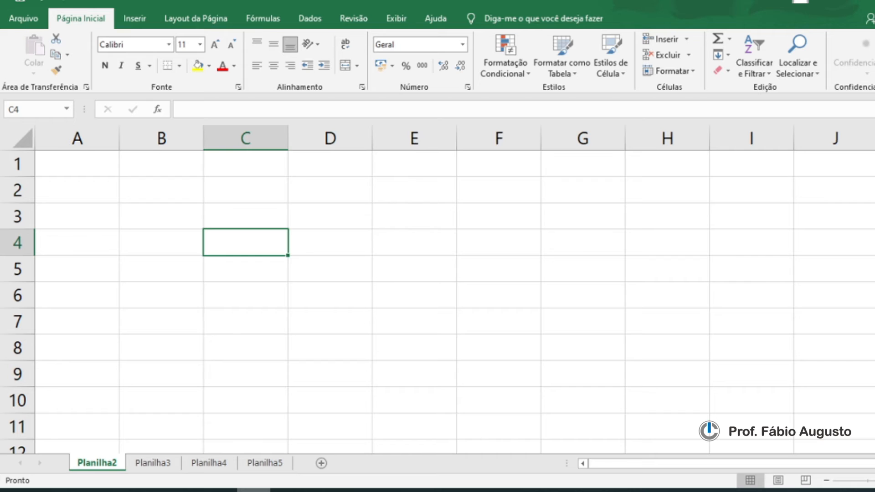
Step: Move the active cell to B3 with the arrow keys and select the range B3:D3
key(Right)
key(Right)
key(Left)
key(Left)
key(Up)
key(Left)
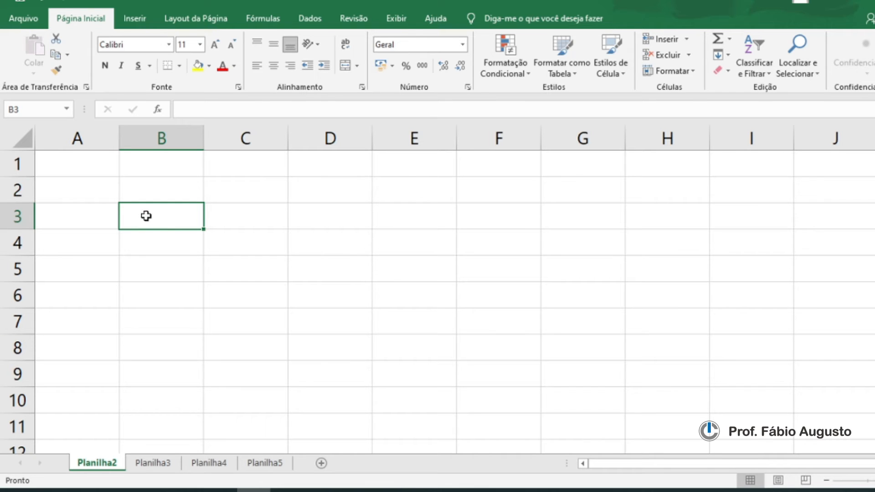
drag(163, 218, 339, 219)
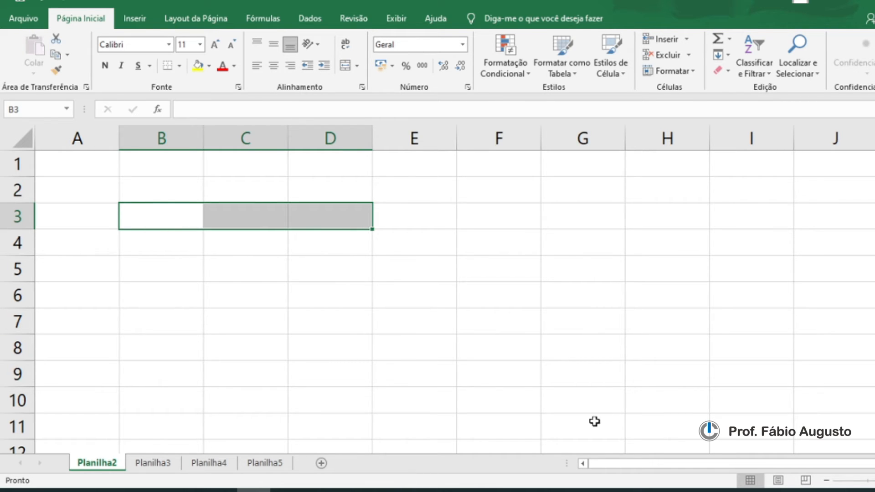
Step: Select B3:D3 using the keyboard, briefly showing the keyboard picture in Photos before returning to the worksheet
click(161, 218)
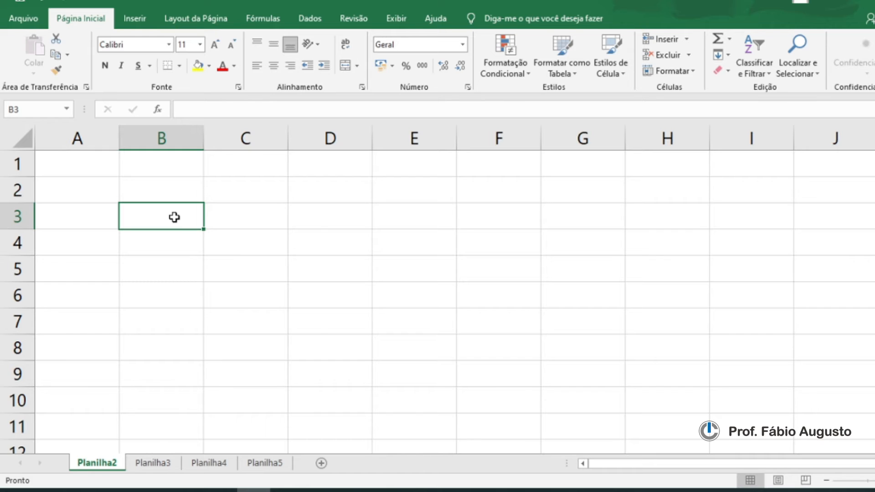
key(shift+Right)
key(shift+Right)
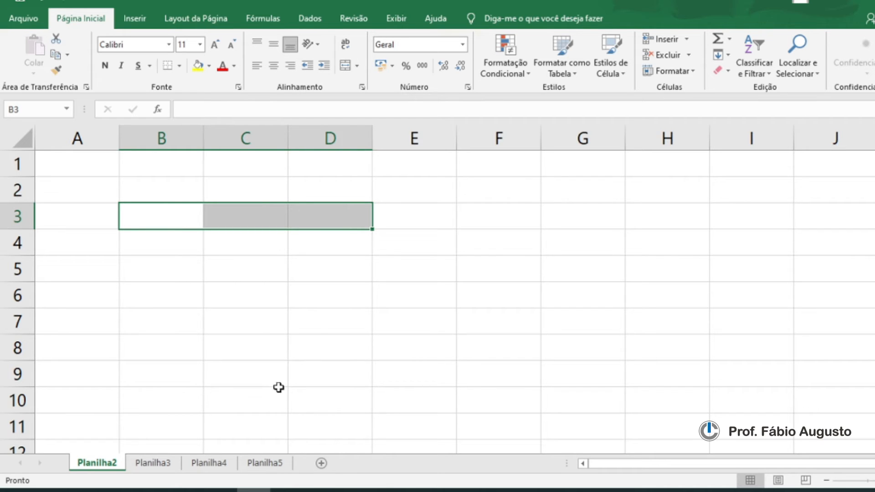
click(322, 490)
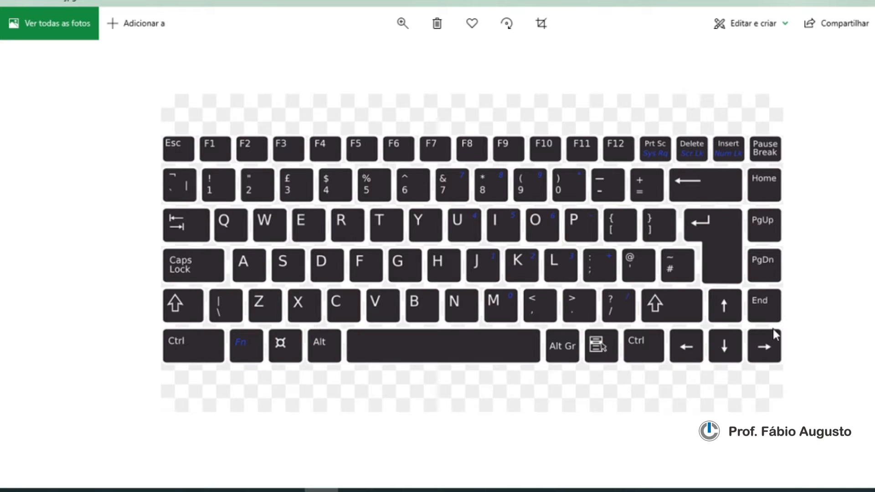
click(254, 489)
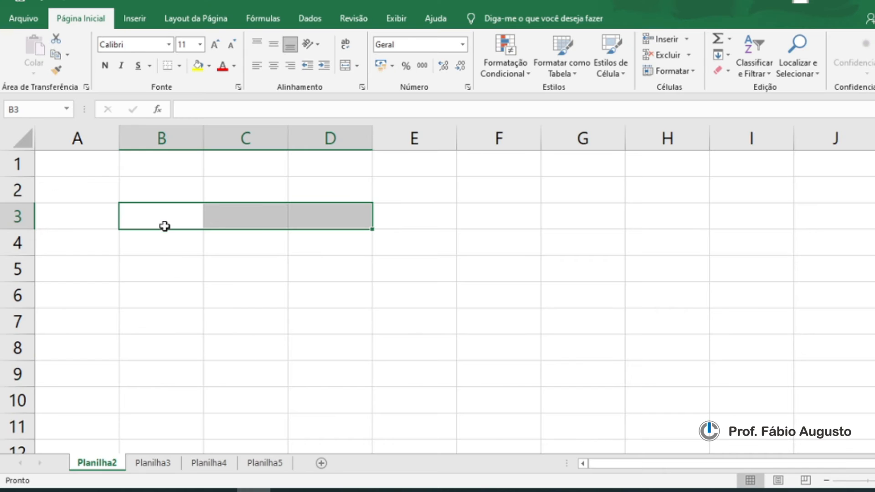
Step: Extend a keyboard selection from B3 across to F3, then move the active cell to A3
click(193, 216)
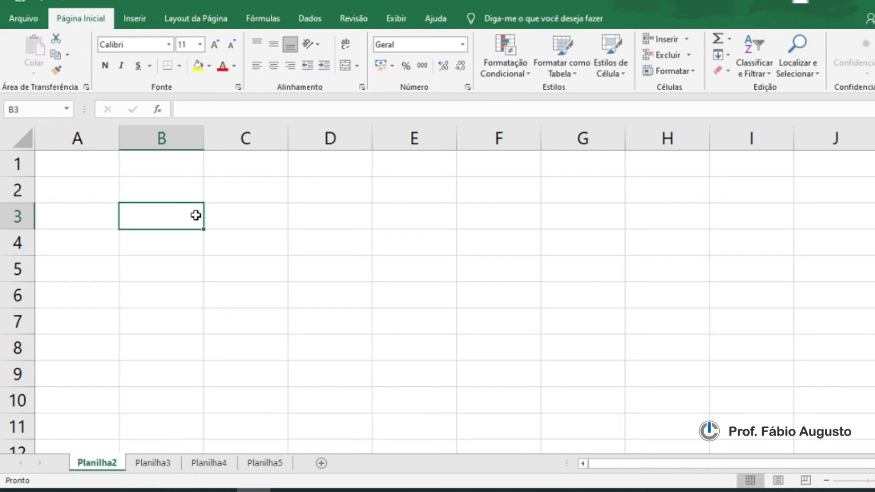
key(shift+Right)
key(shift+Right)
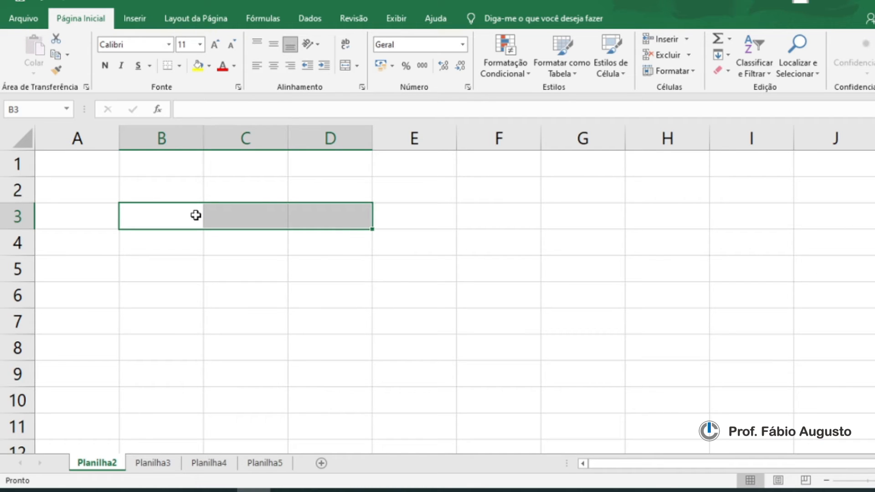
key(shift+Right)
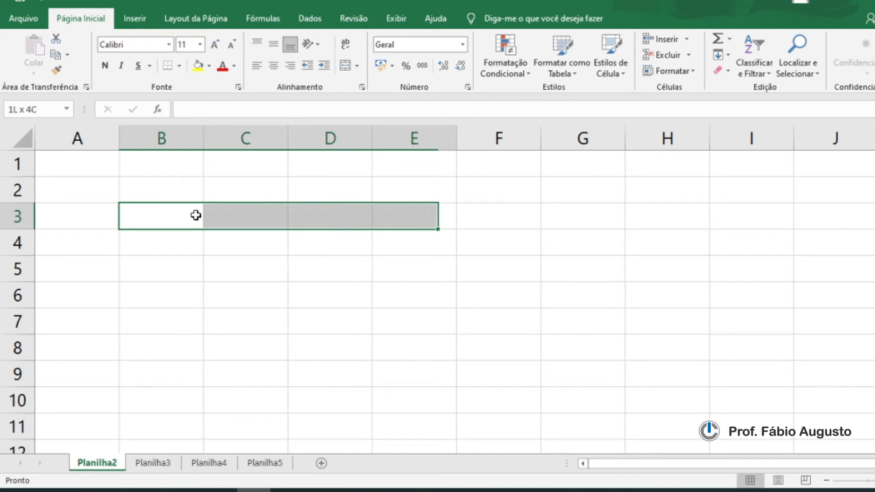
key(shift+Right)
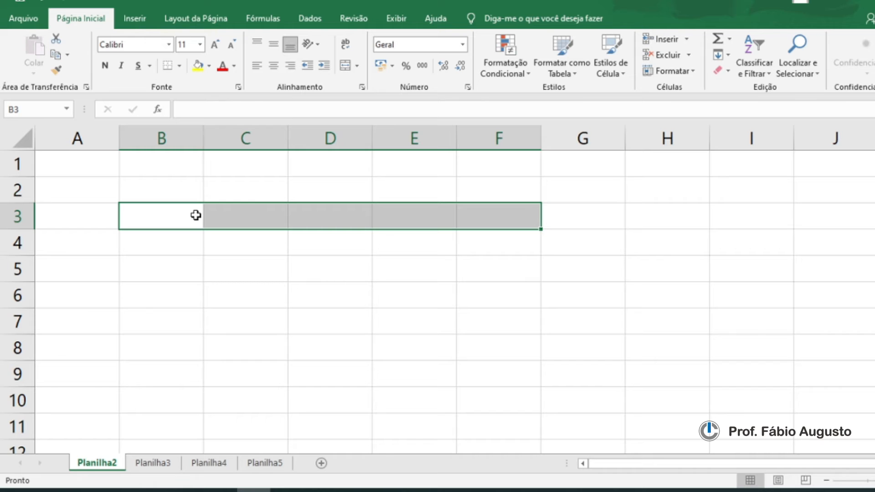
key(Left)
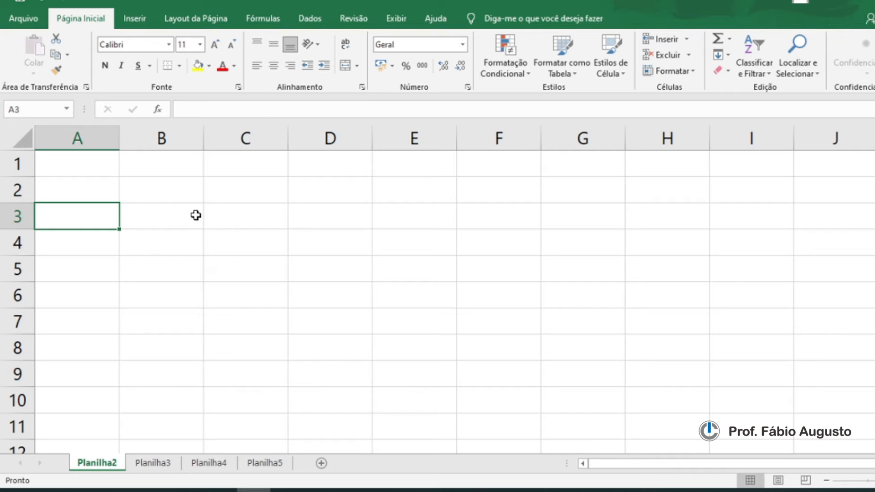
Step: Extend the selection from A3 up to A1, then down to A6 with the keyboard, and return to A3
key(shift+Up)
key(shift+Up)
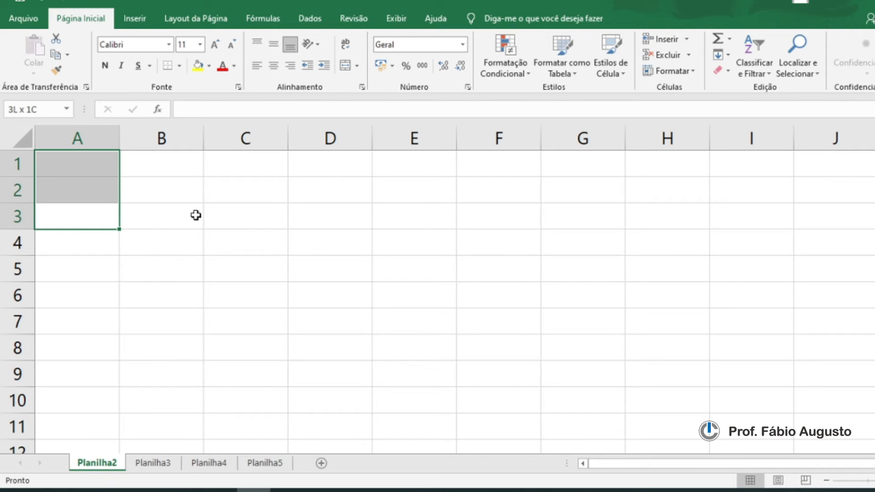
key(shift+Down)
key(shift+Down)
key(shift+Down)
key(shift+Down)
key(shift+Down)
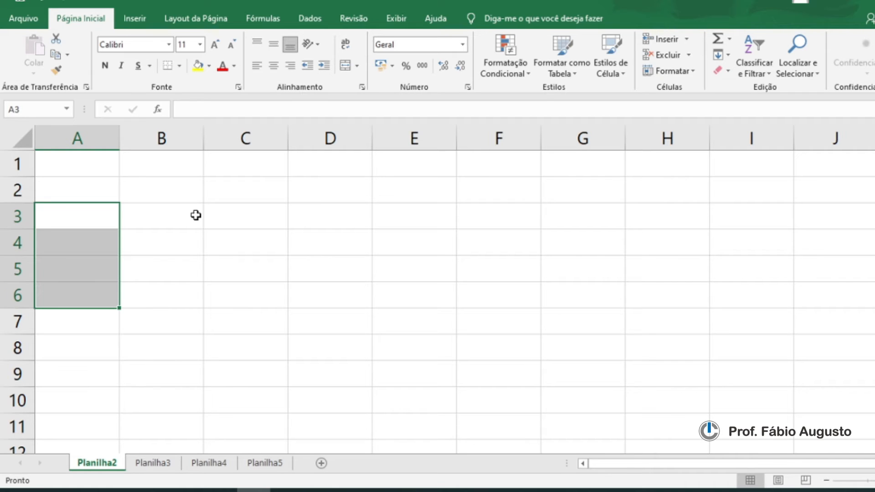
click(97, 218)
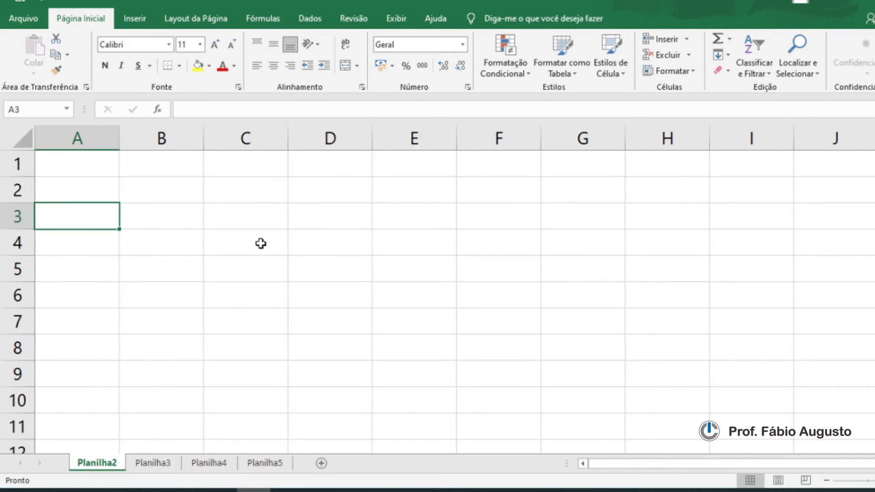
Step: Enter the letters A, B, C and D in cells C4, D4, E4 and F4
click(328, 245)
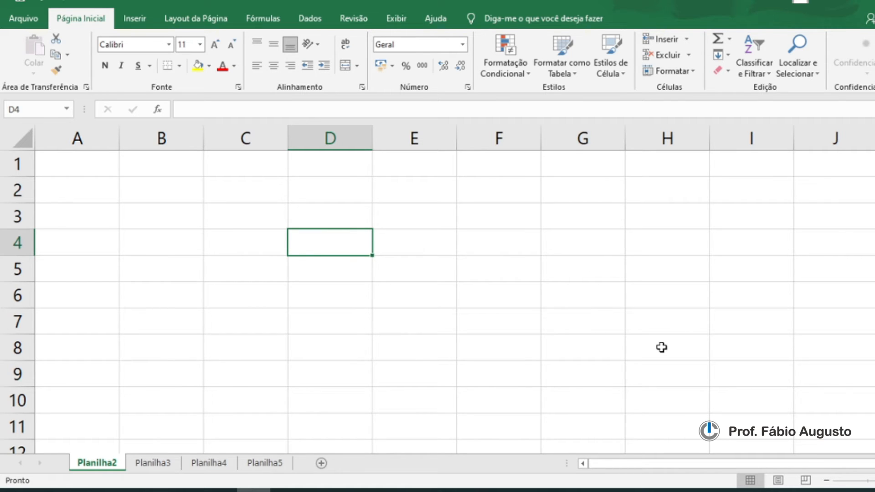
click(244, 246)
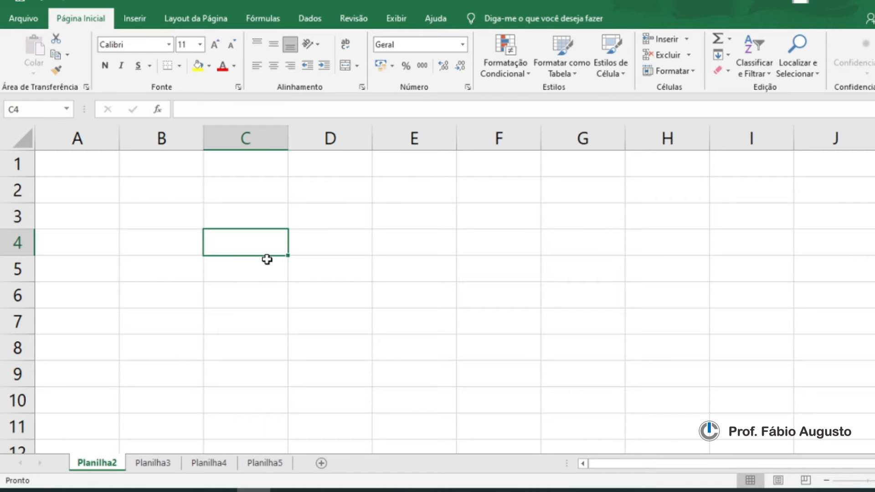
text(A)
click(333, 249)
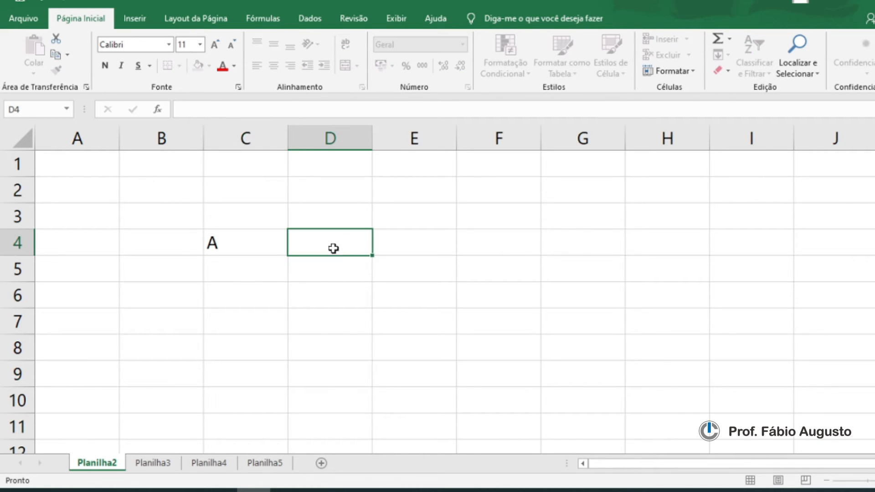
click(246, 244)
click(330, 242)
text(B)
click(403, 249)
text(C)
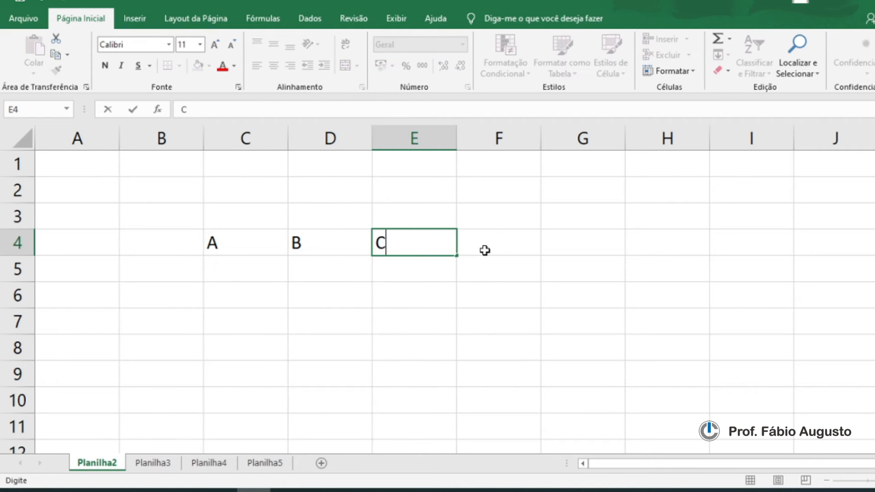
click(485, 251)
text(D)
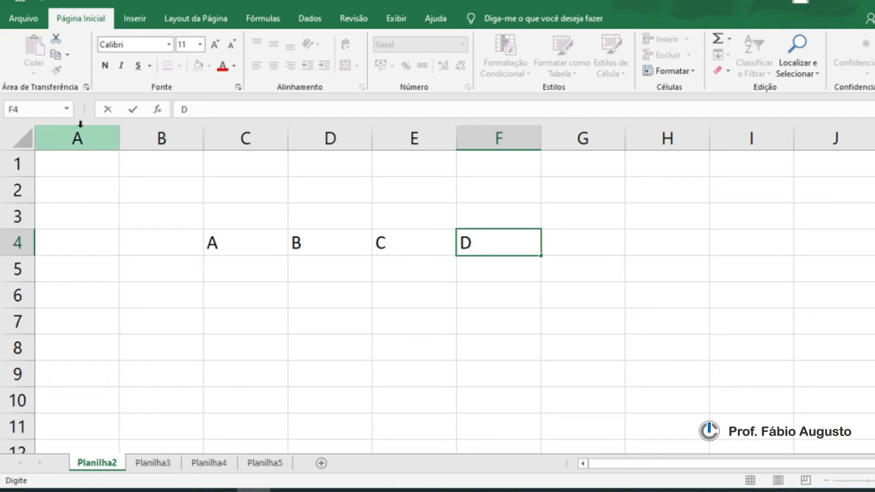
Step: Select C4:F4 and center the letters horizontally
click(350, 276)
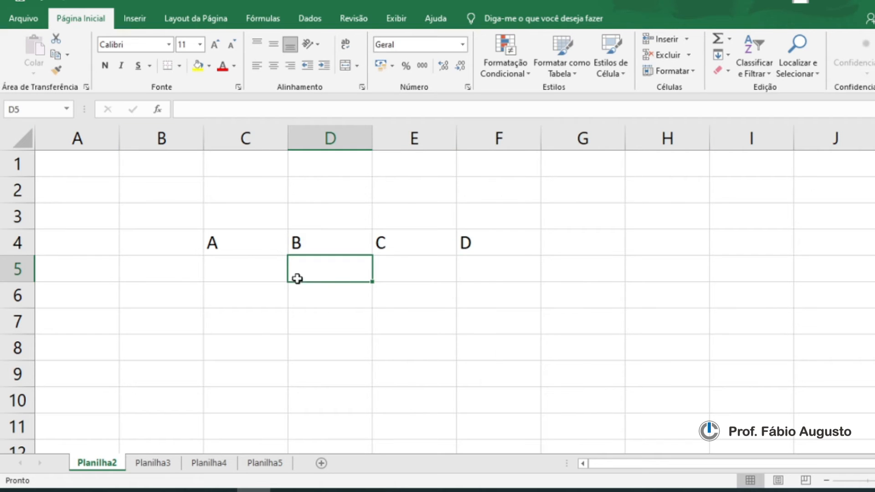
drag(228, 249, 479, 246)
click(273, 65)
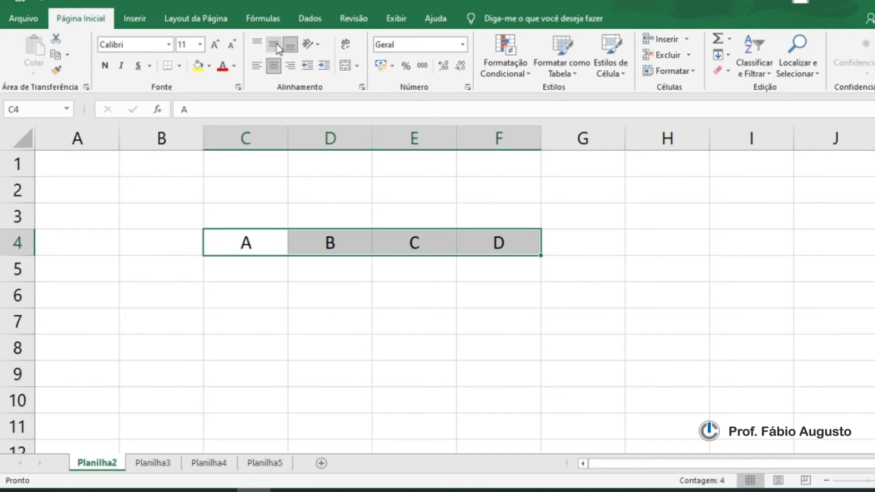
click(352, 290)
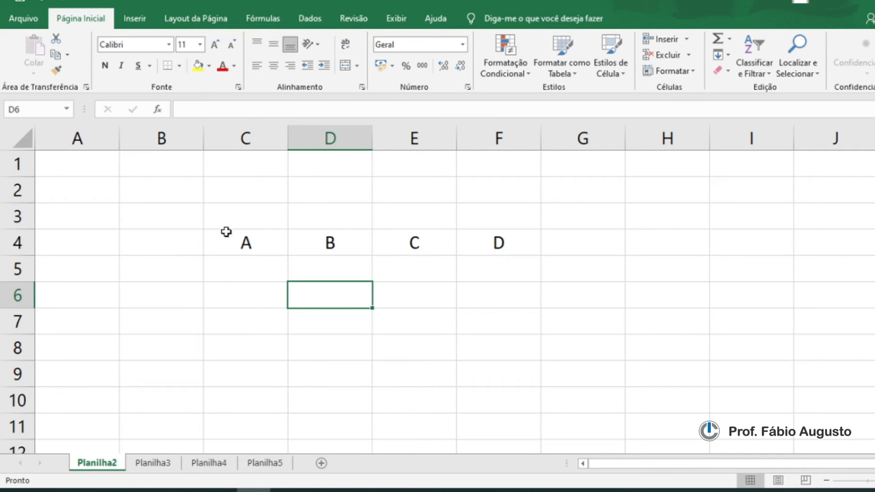
Step: Select C4:F4 from C4 with Shift and arrow keys, then reselect C4 and move the active cell left and back
click(226, 234)
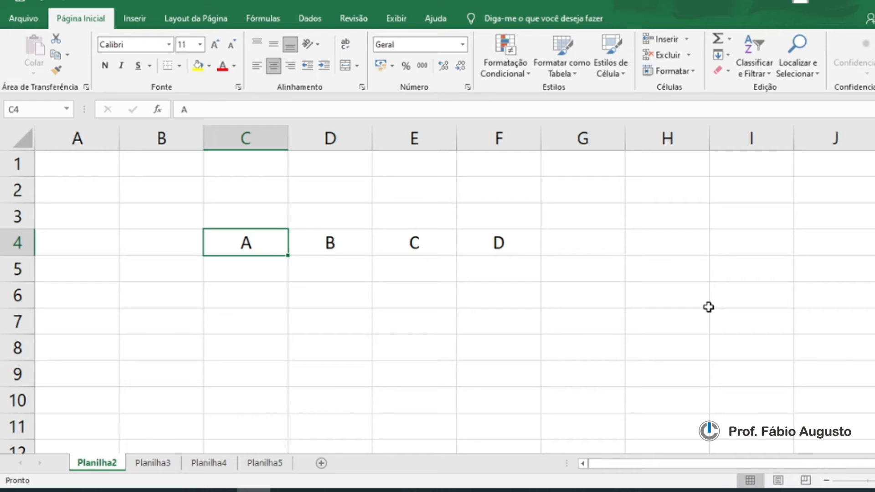
key(shift+Right)
key(shift+Right)
key(shift+Right)
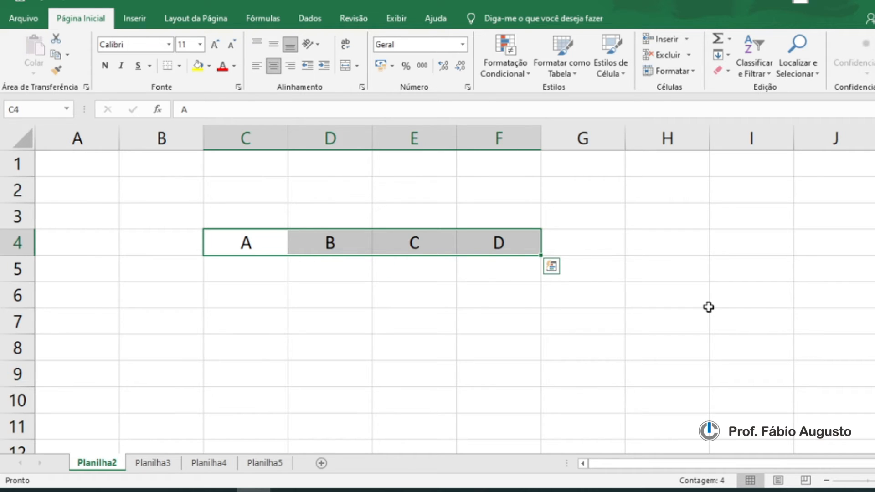
click(270, 247)
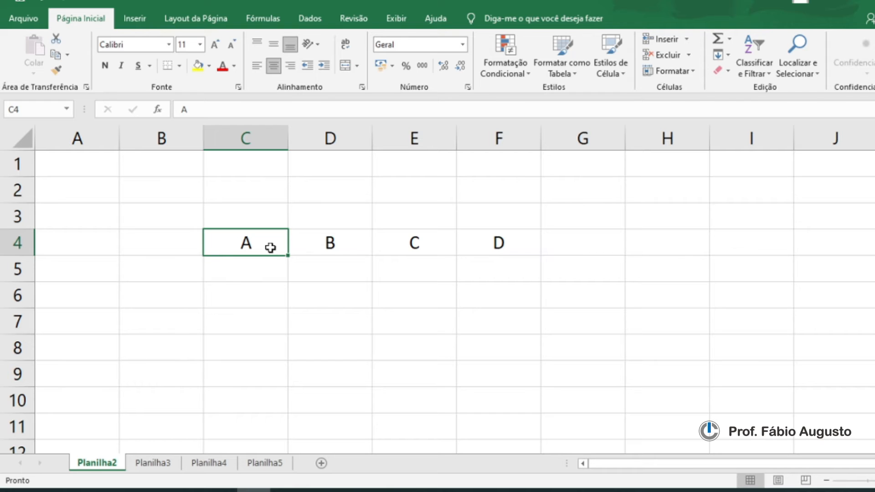
key(shift+Right)
key(shift+Right)
key(shift+Right)
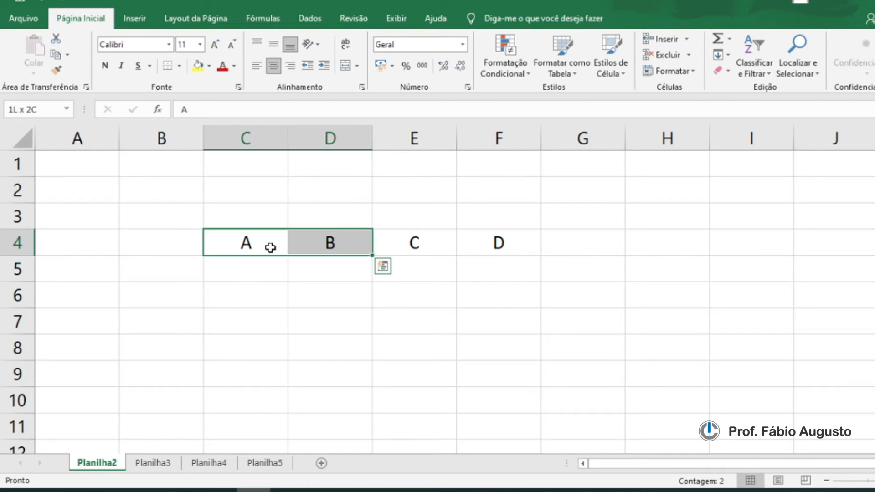
key(Left)
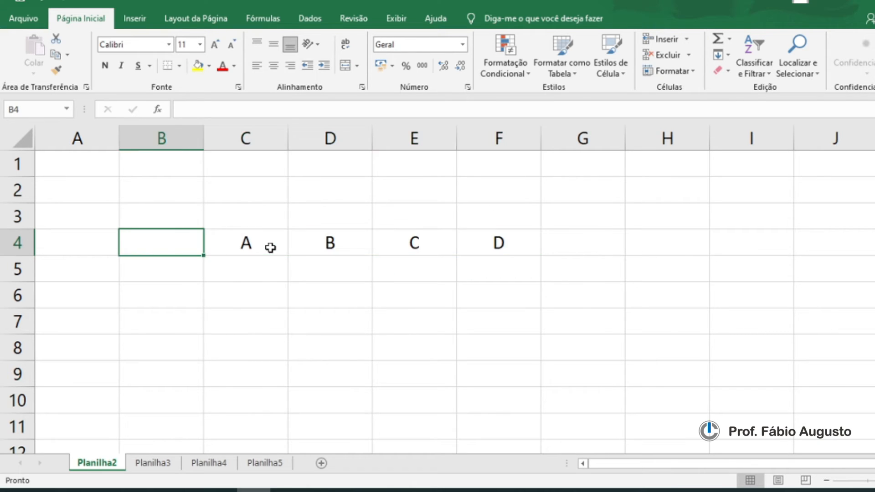
key(Right)
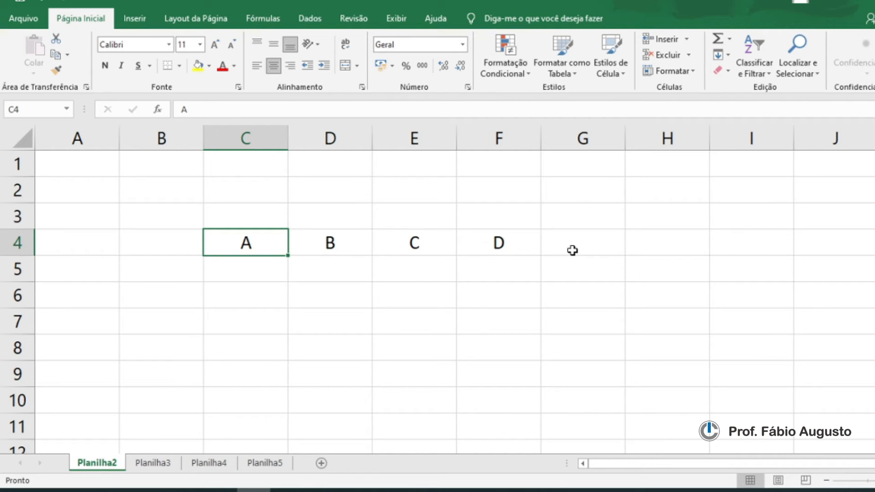
Step: Show the Ctrl key on the keyboard picture, then select C4:F4 in one jump to the end of the data
key(ctrl+shift+Right)
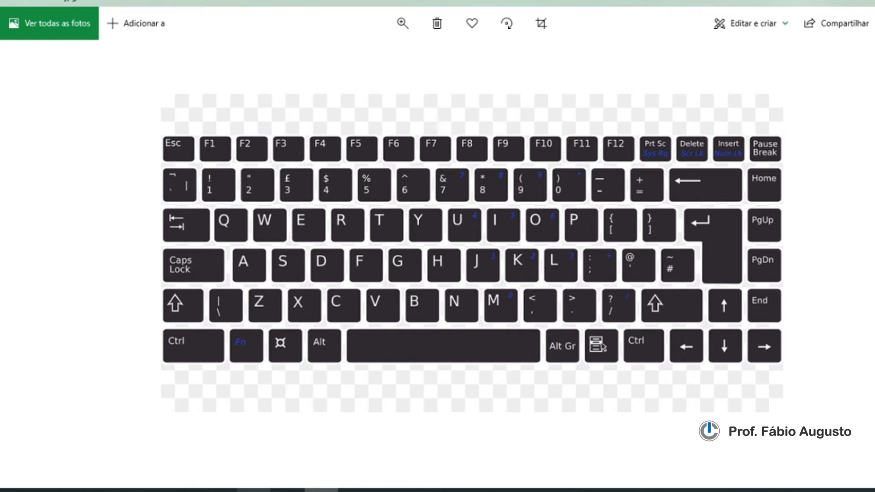
click(254, 490)
click(235, 242)
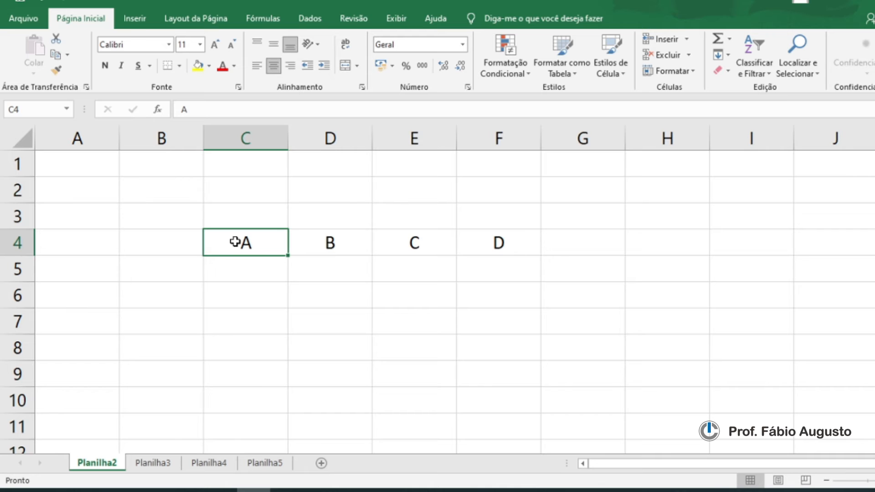
key(ctrl+shift+Right)
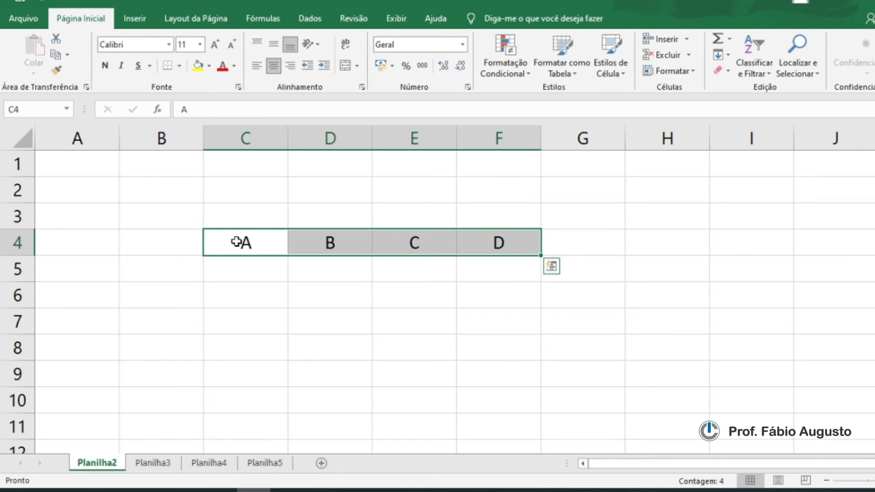
Step: Return to A1 and browse far right across the sheet's columns to around column HNF
click(530, 267)
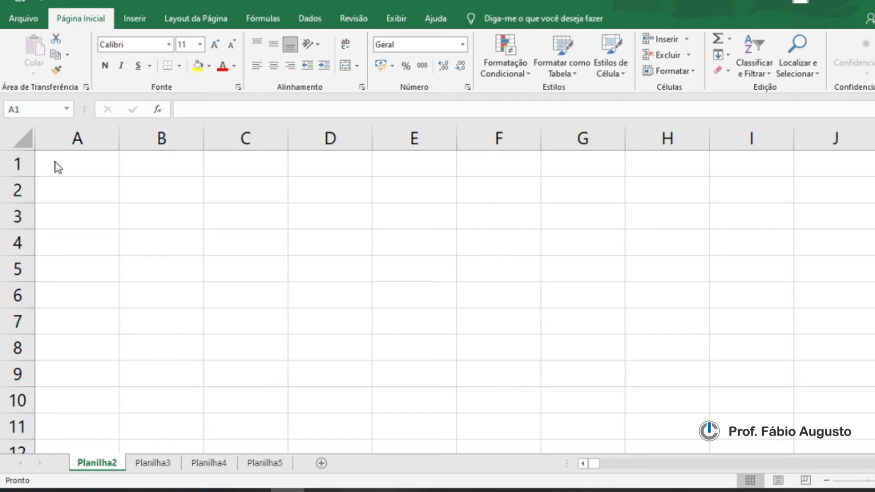
click(55, 165)
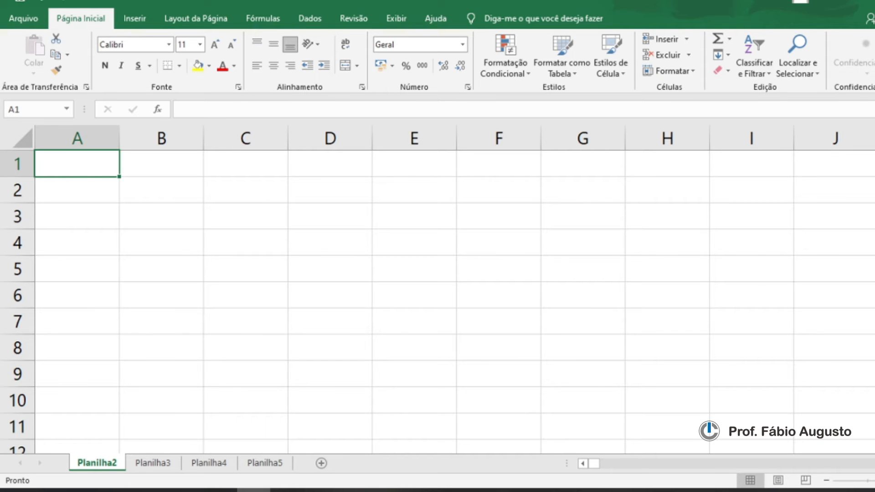
scroll(442, 287, right, 5)
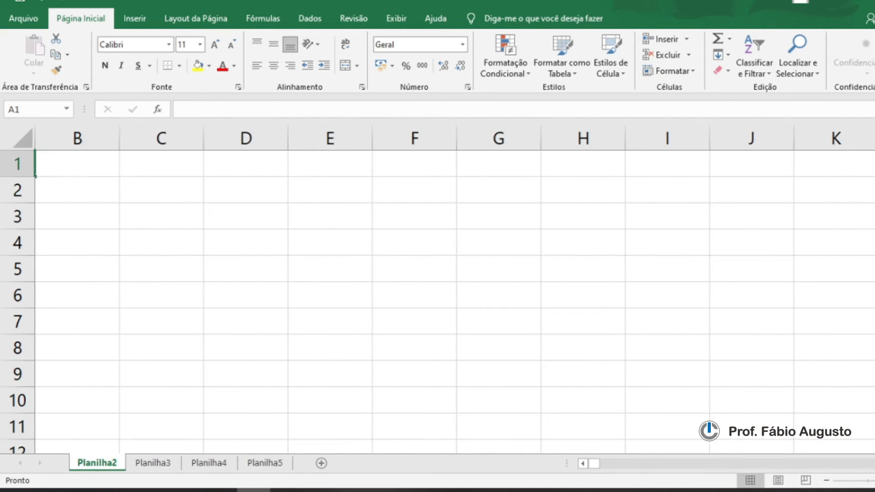
scroll(442, 287, right, 5)
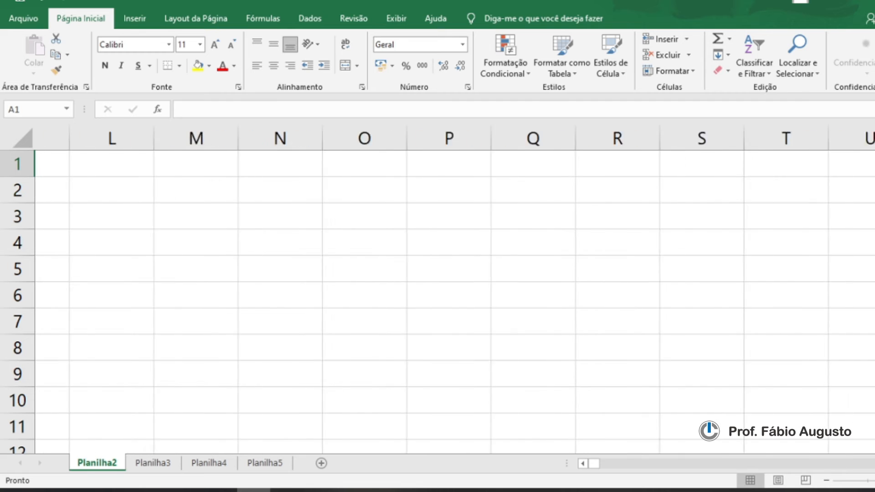
scroll(518, 192, right, 1)
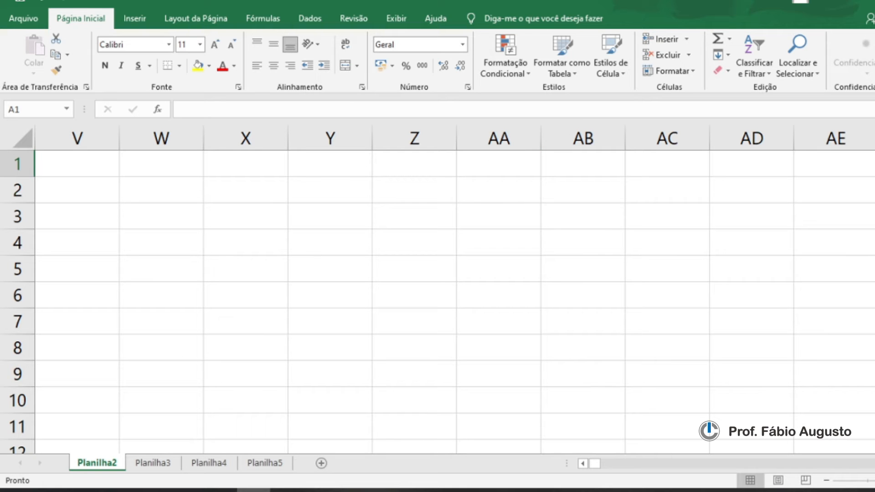
drag(595, 464, 707, 466)
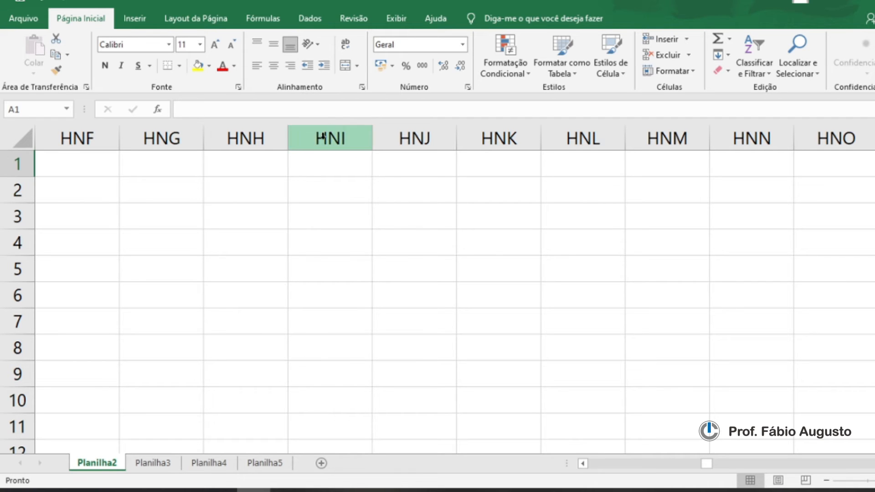
Step: Scroll back to column A and show the keyboard picture before returning to the spreadsheet
drag(706, 464, 577, 465)
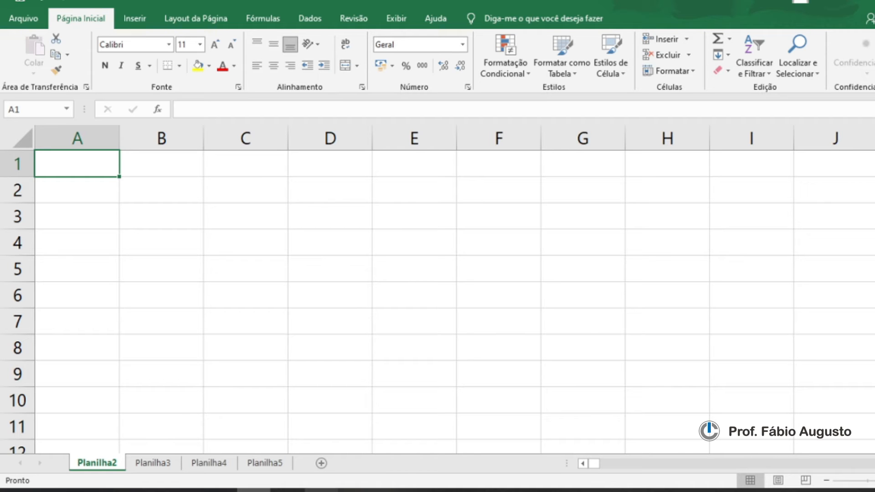
click(321, 490)
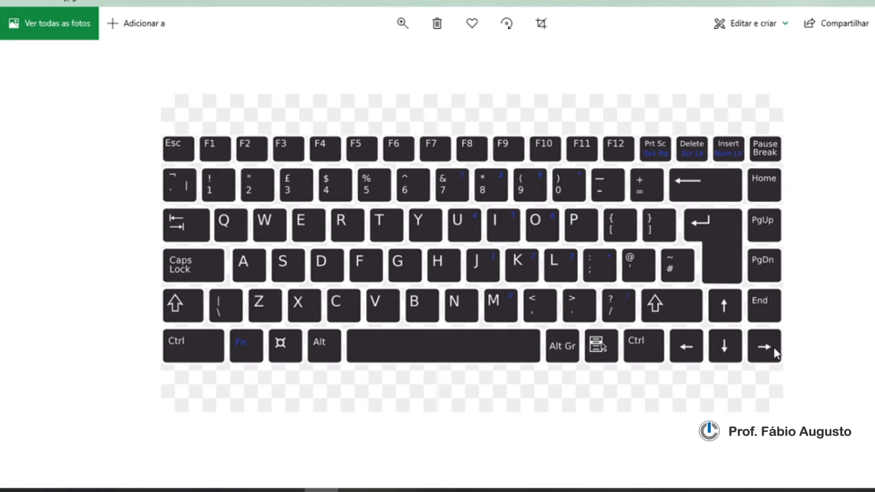
click(254, 490)
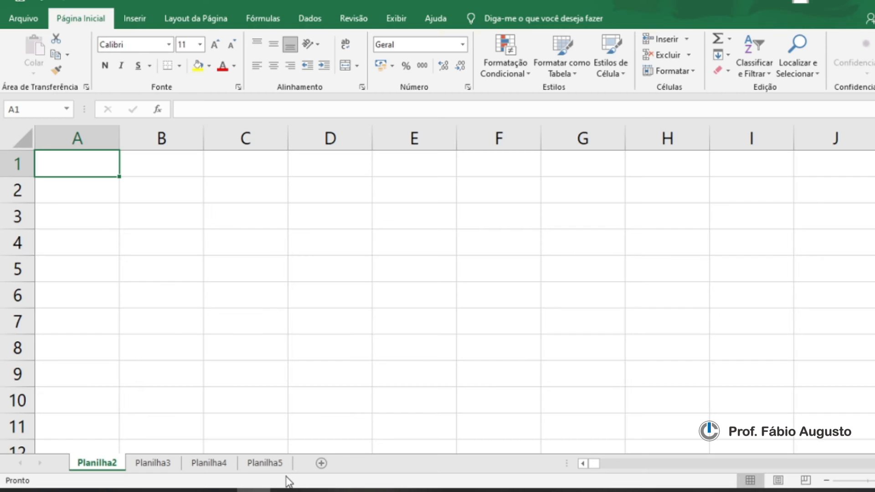
Step: Jump to cell XFD1 at the sheet's last column, left-align its number, and return to A1
key(ctrl+Right)
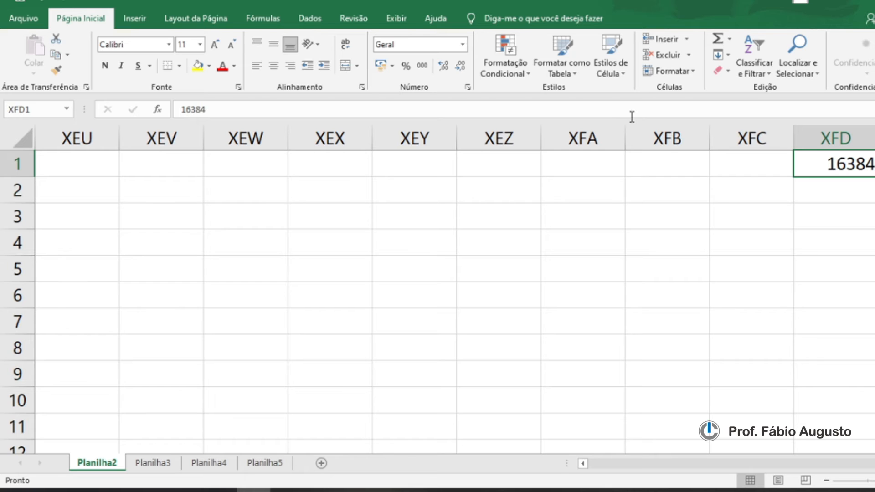
click(258, 65)
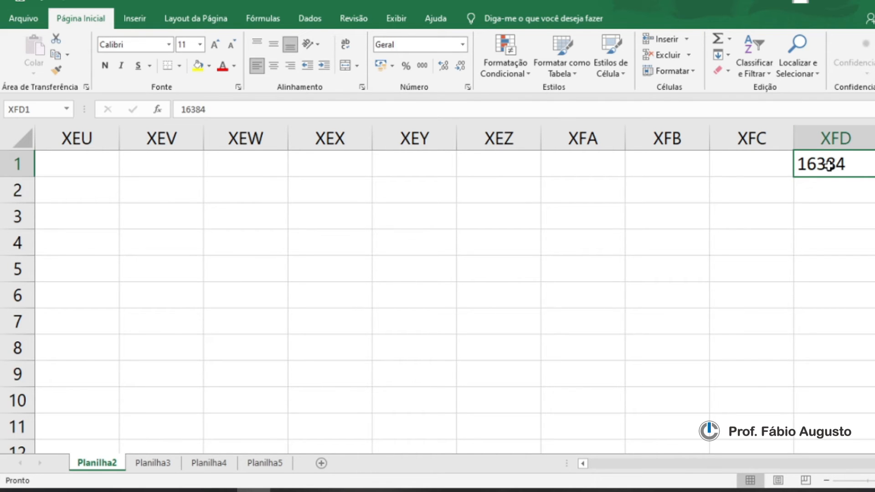
key(ctrl+Home)
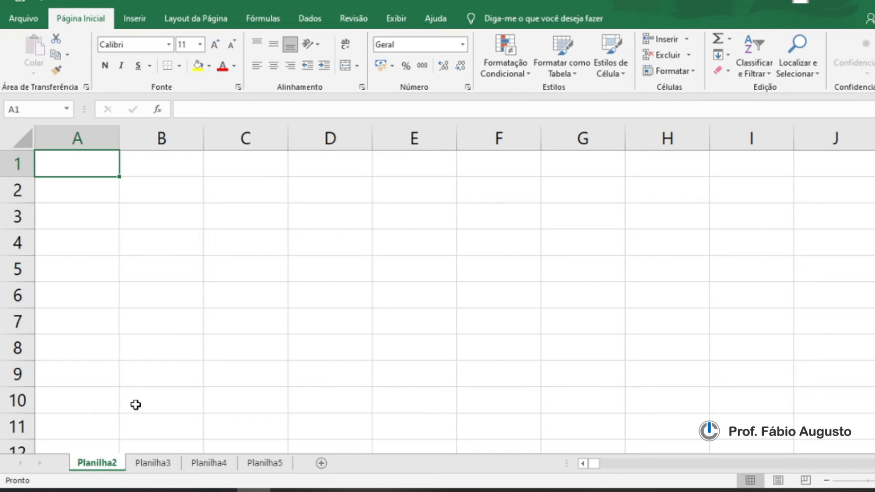
Step: Jump down to the sheet's last row in column A and return to A1
key(ctrl+Down)
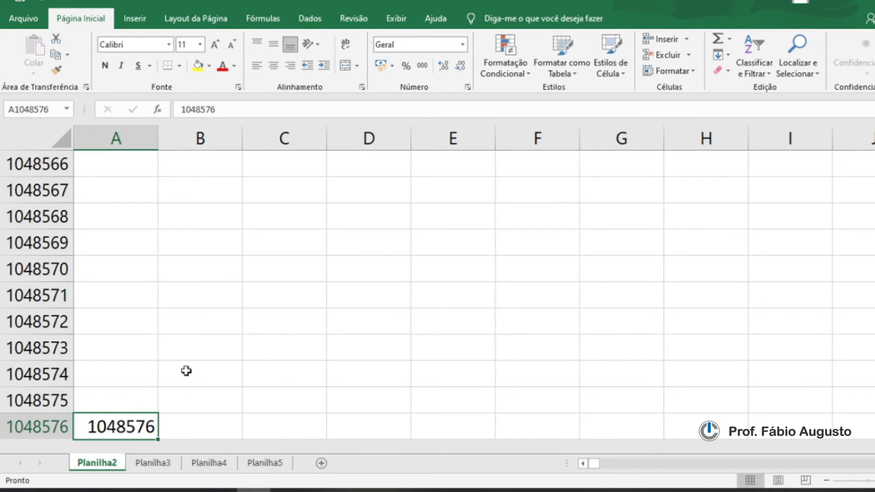
key(ctrl+Home)
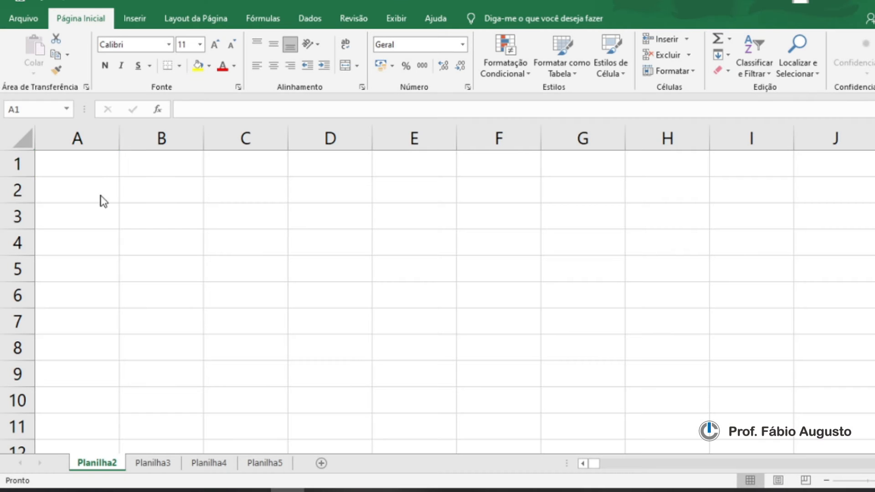
Step: Enter the headers Nome, Endereço and Telefone in A1, B1 and C1
click(94, 168)
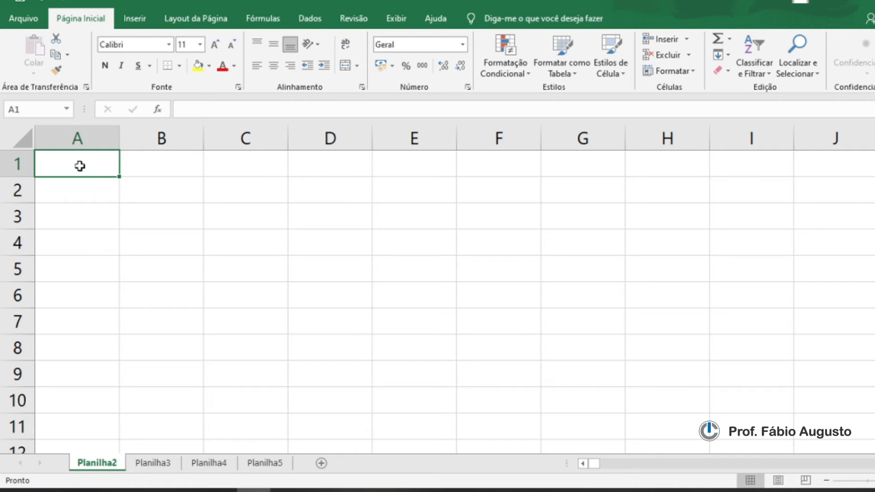
text(Nome)
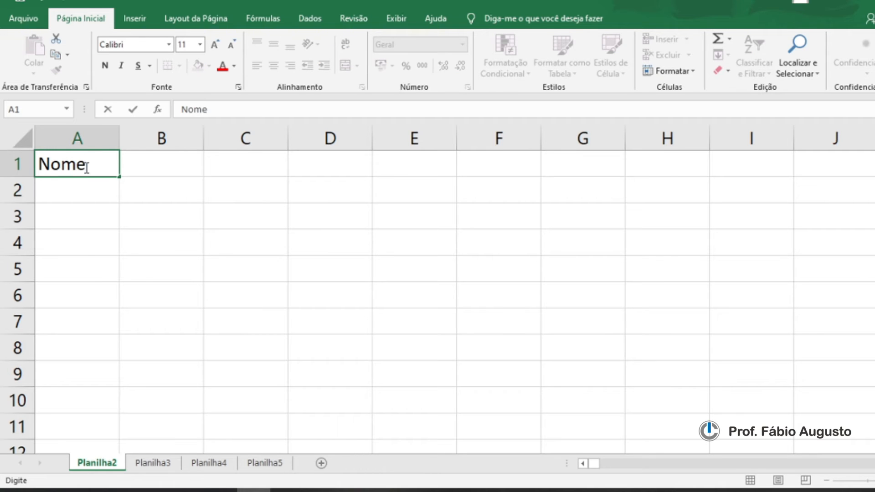
click(146, 163)
text(Endereço)
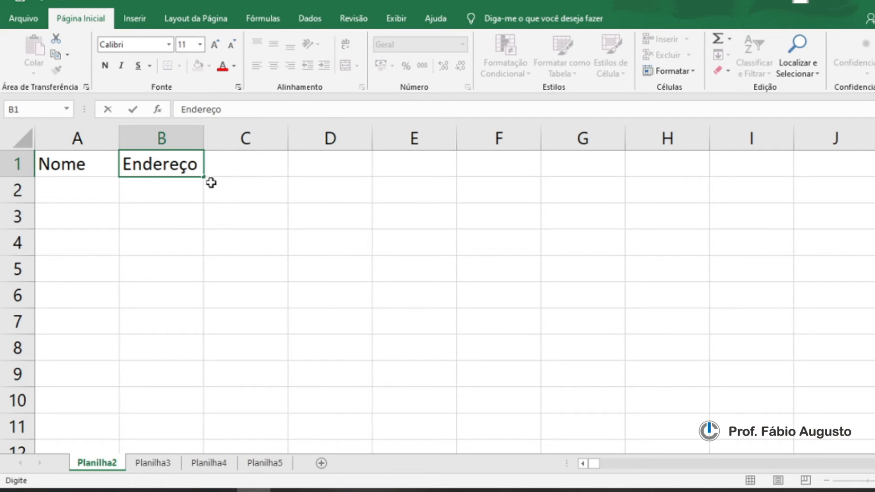
click(245, 164)
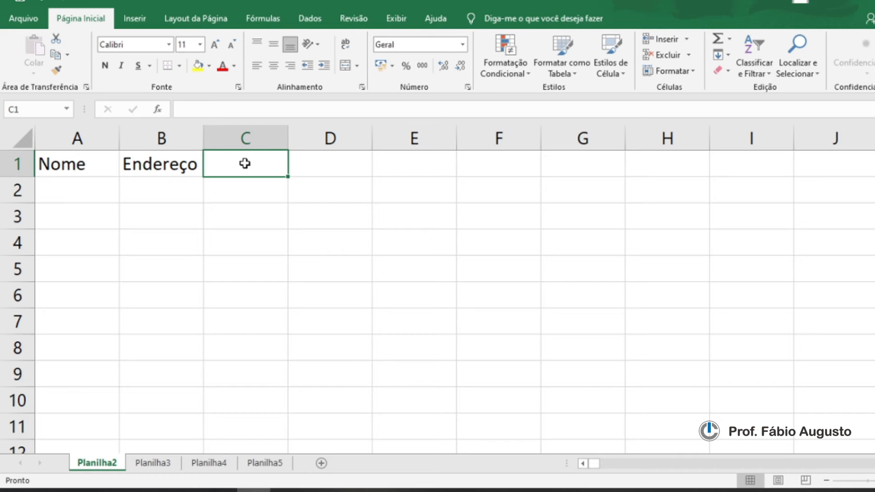
text(Telefone)
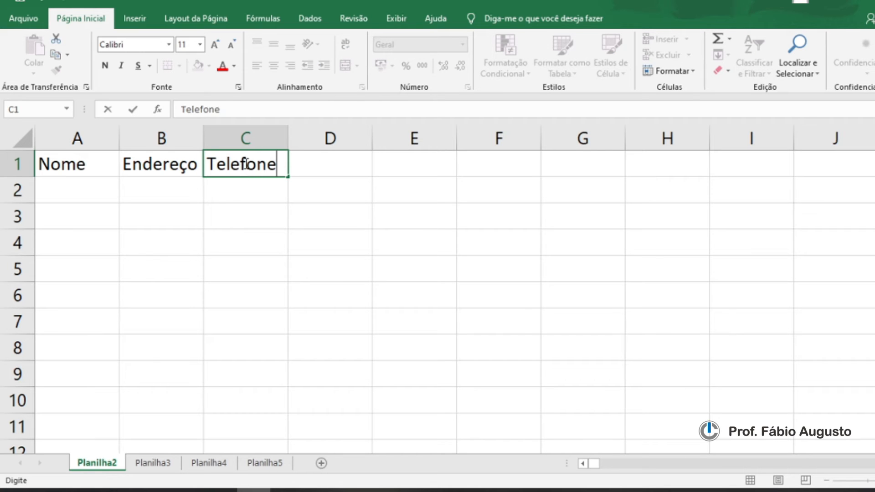
Step: Fill row 2 with a first name in A2, a street address in B2 and a phone number in C2
click(63, 191)
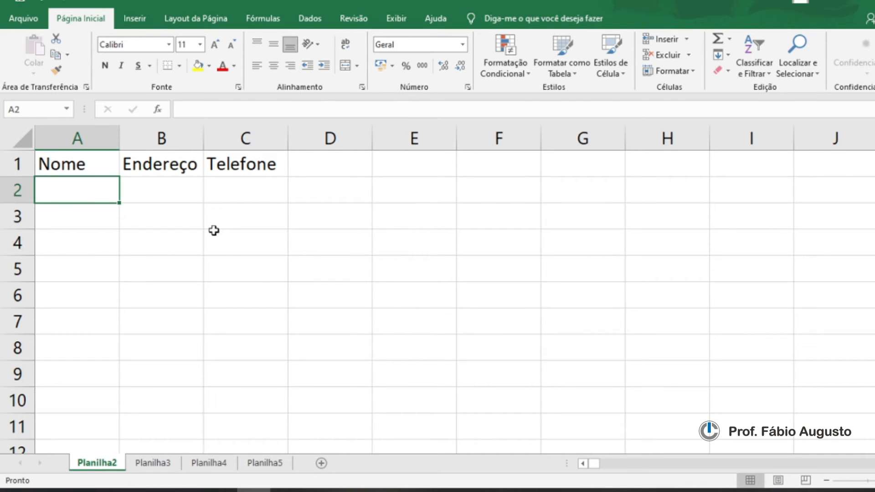
text(Ana)
click(170, 189)
text(Rua Brasil)
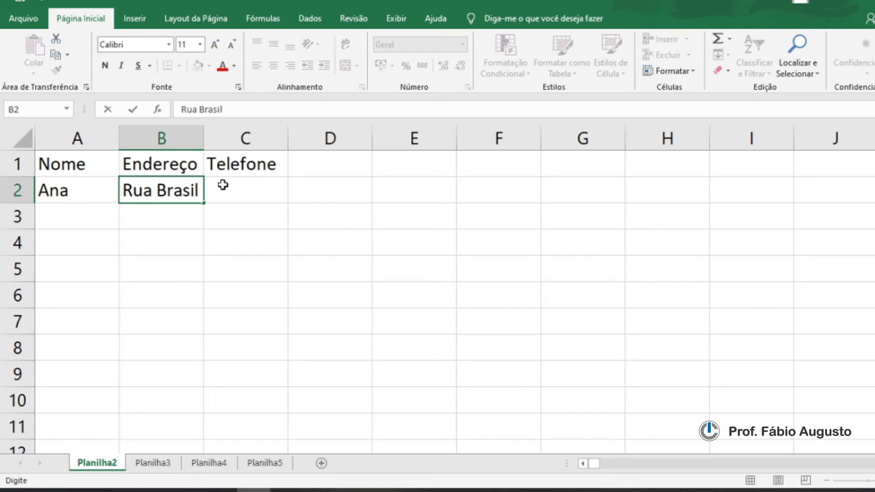
click(245, 189)
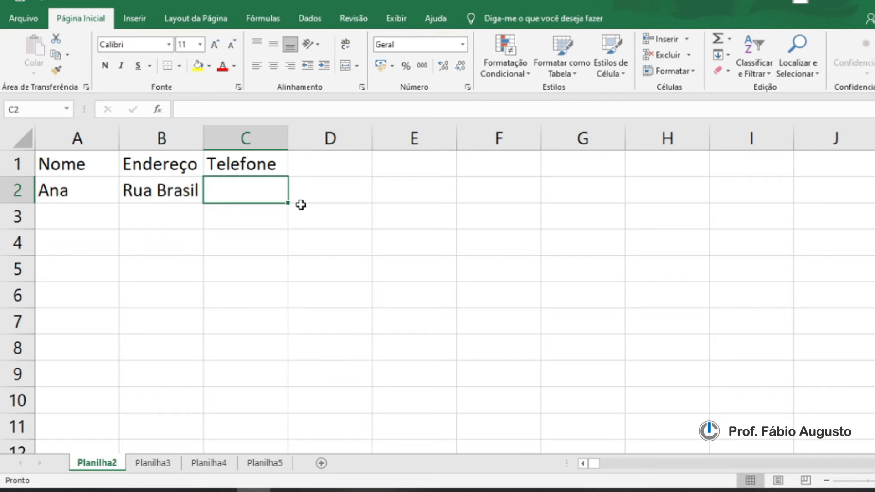
text(3211)
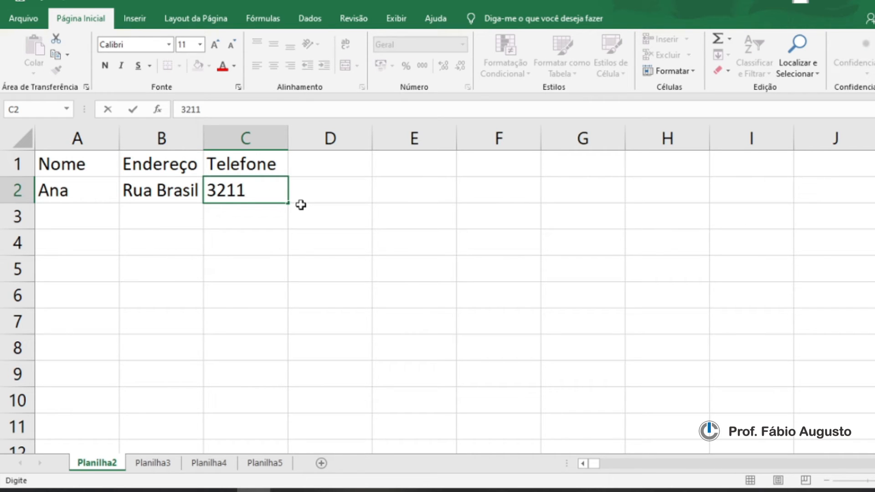
text(4025)
click(300, 232)
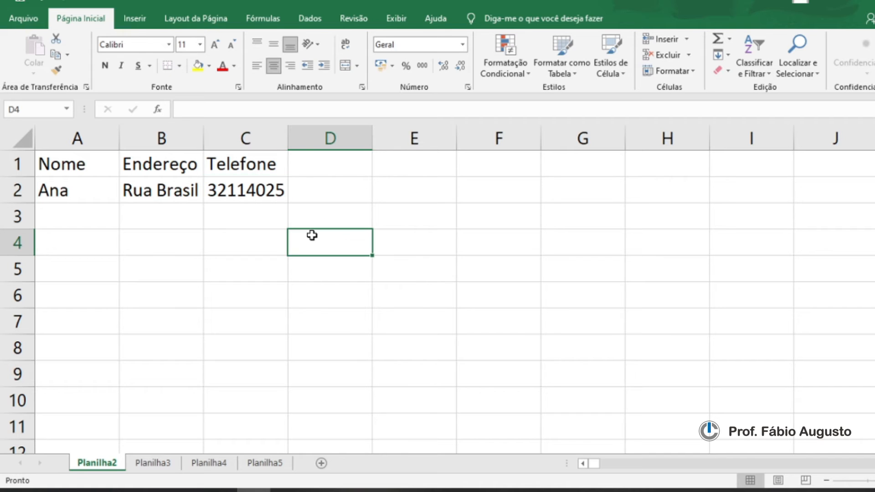
Step: Enter a second first name in A3 and accept the autocompleted street address in B3
click(49, 211)
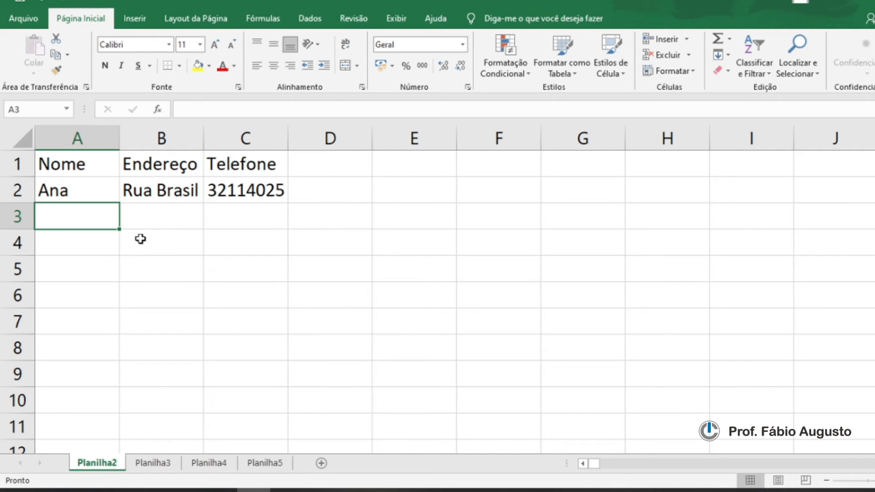
text(Bia)
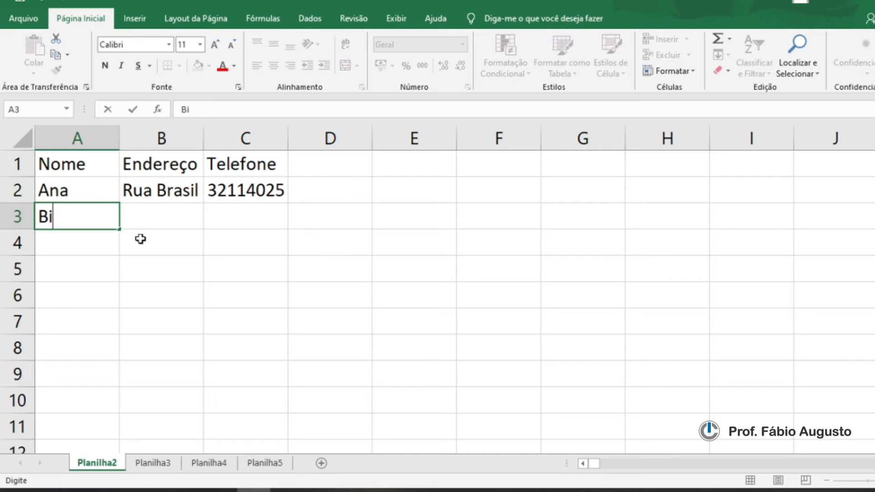
click(152, 221)
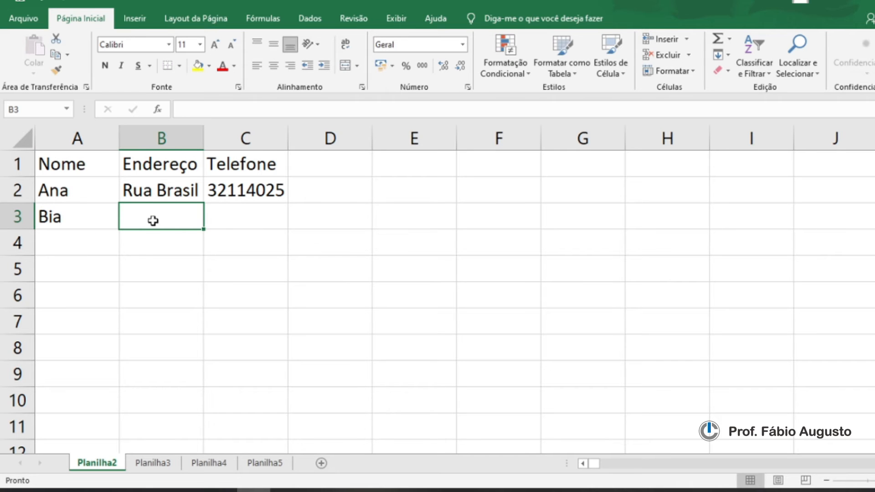
text(Rua Brasil)
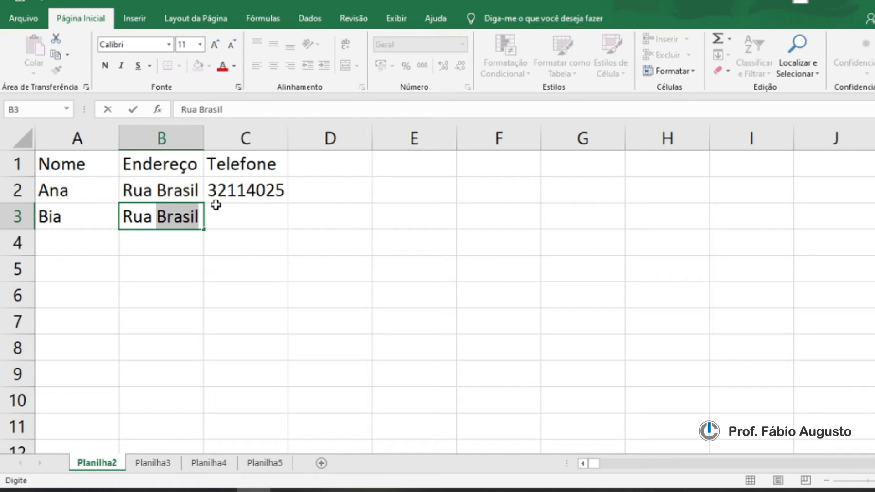
key(Return)
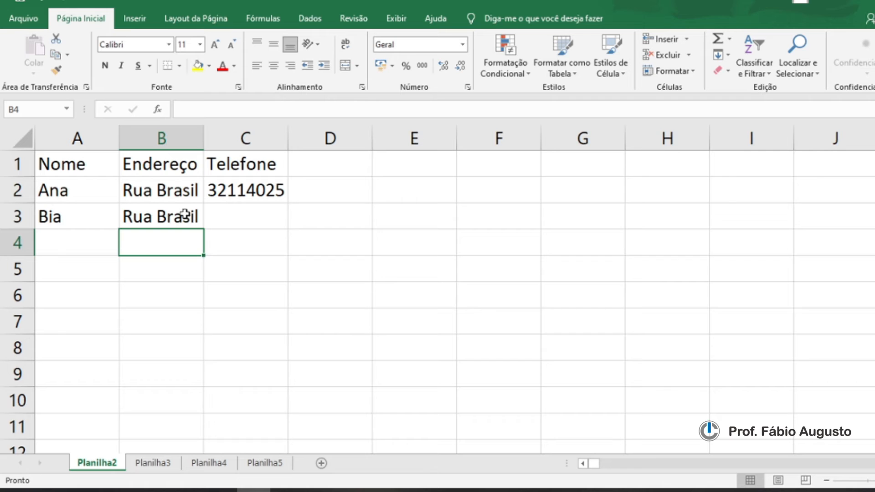
Step: Edit B3 in the formula bar, replacing the street after Rua with a different street name
click(197, 215)
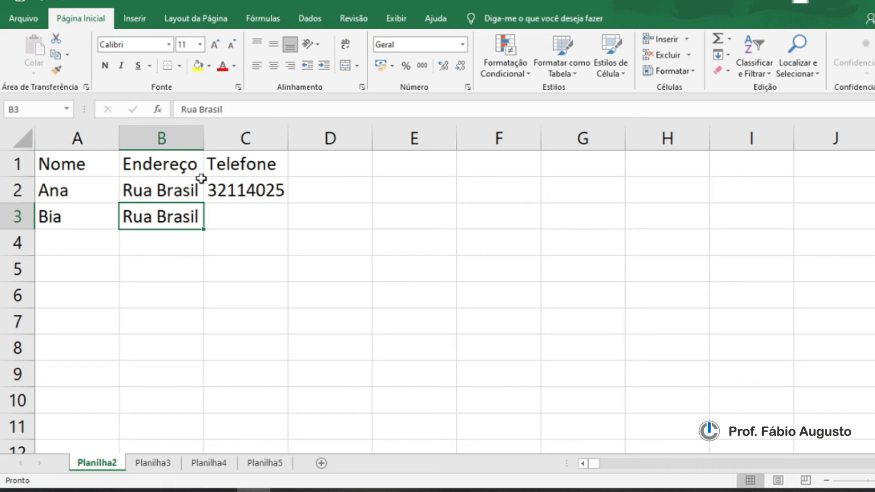
click(230, 109)
key(BackSpace)
key(BackSpace)
key(BackSpace)
key(BackSpace)
key(BackSpace)
key(BackSpace)
key(BackSpace)
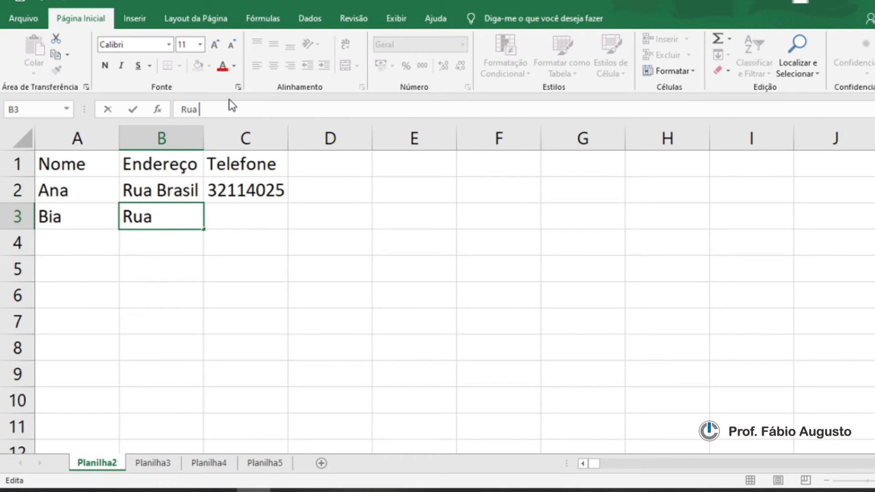
text(Argentina)
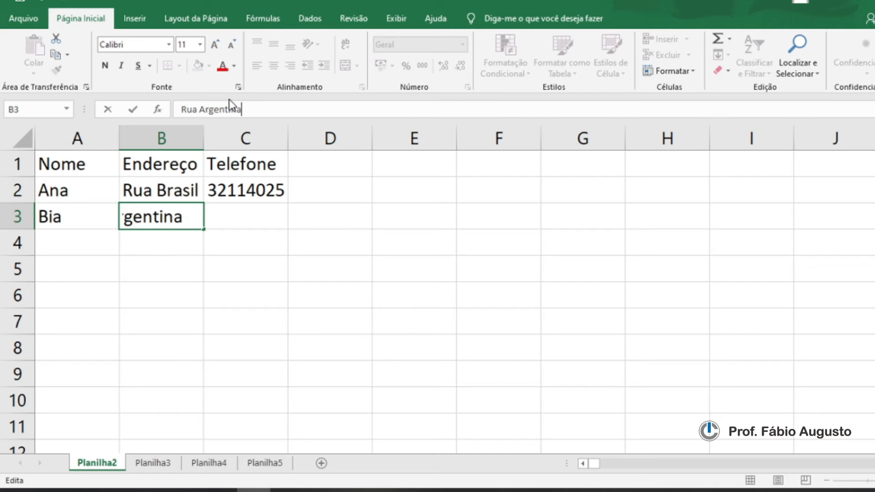
key(Return)
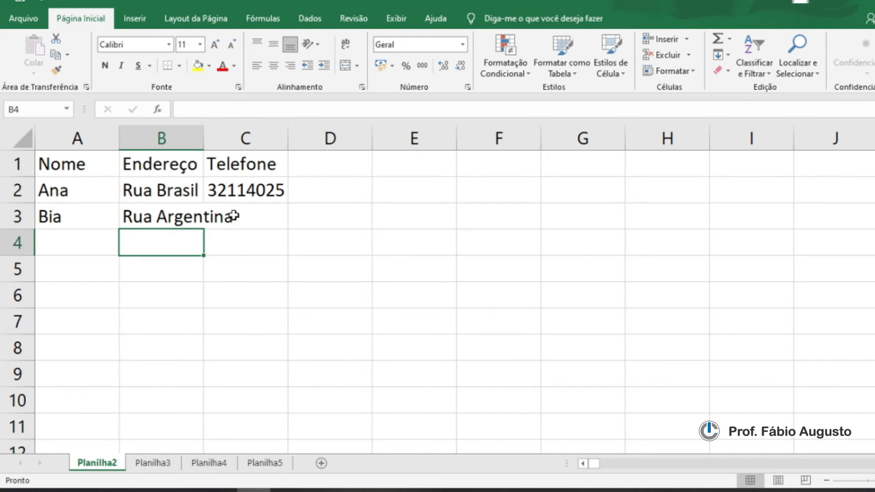
Step: Autofit column B's width to its longest entry, trying a narrower manual width in between
double_click(204, 137)
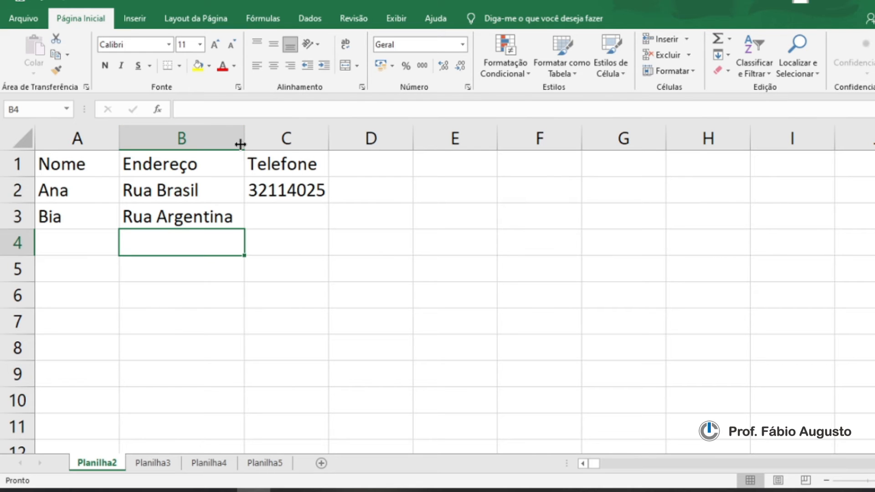
drag(244, 137, 215, 139)
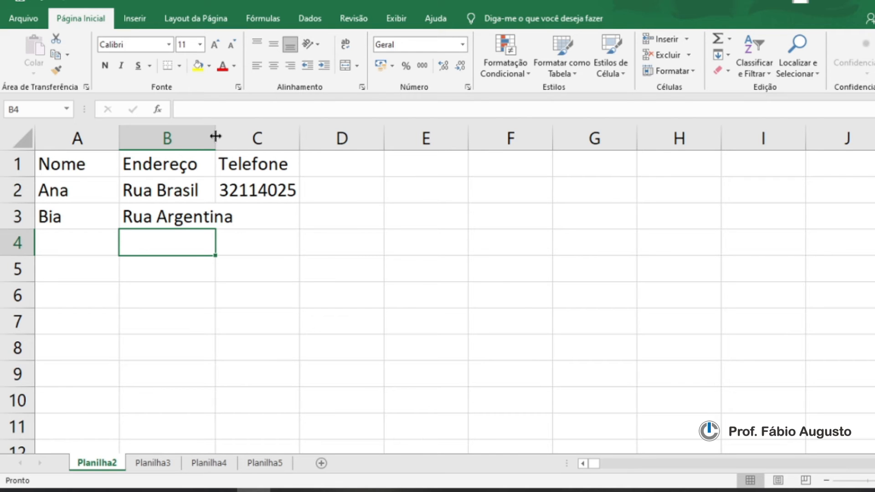
double_click(216, 136)
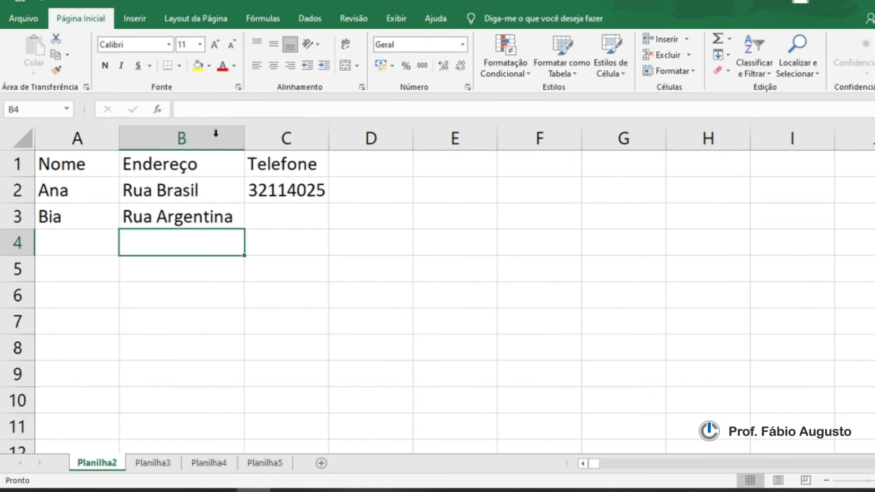
Step: Enter the second contact's phone number in C3
click(266, 222)
text(3211)
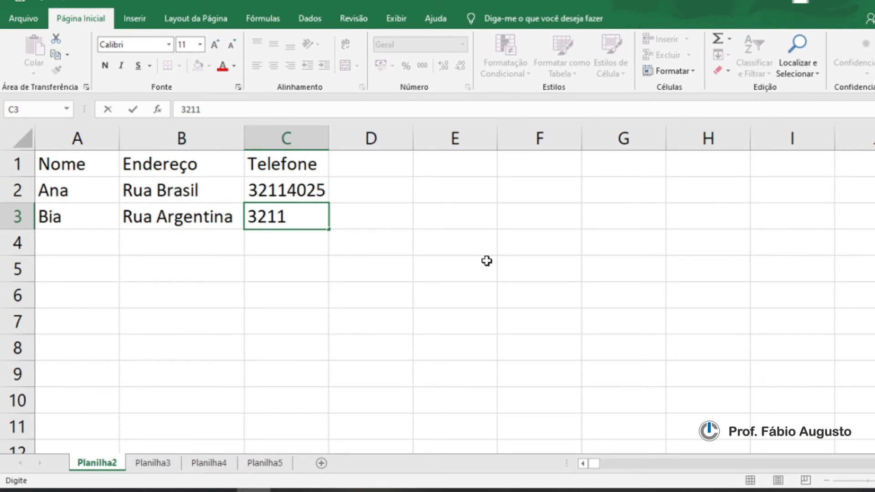
text(3024)
click(198, 246)
click(150, 292)
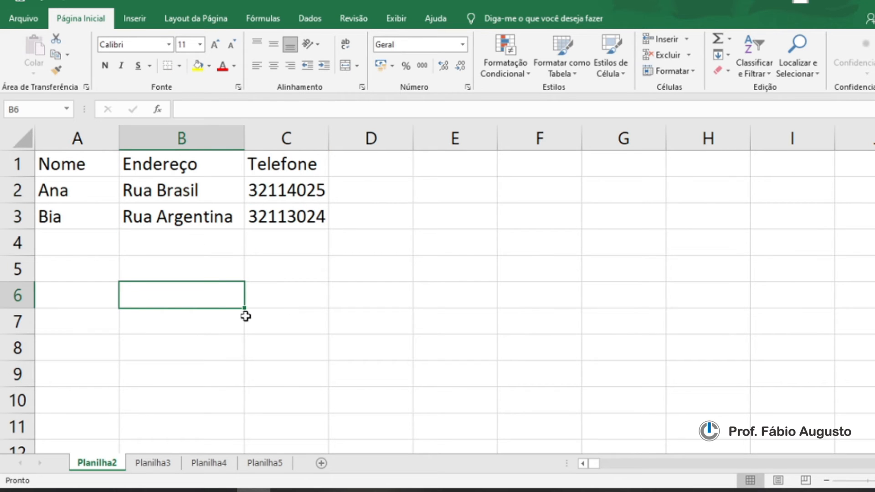
Step: Enter the third first name Cléo in A4
click(70, 234)
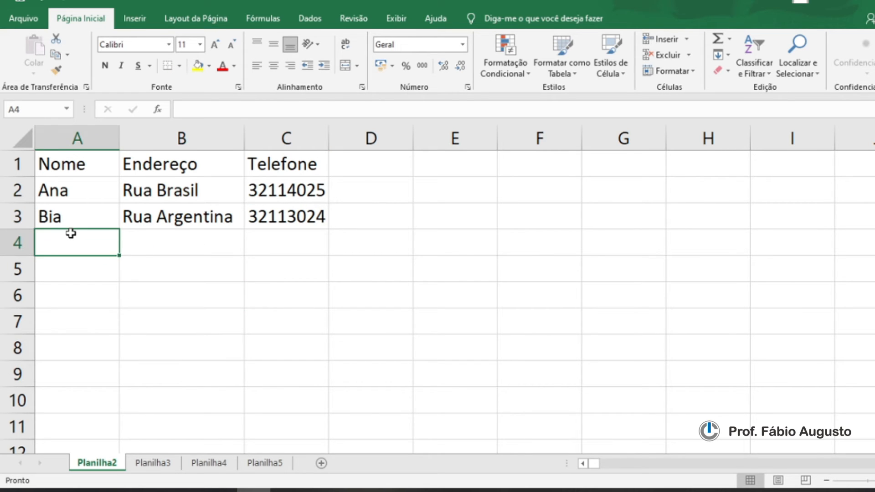
text(c)
key(BackSpace)
text(Cléo)
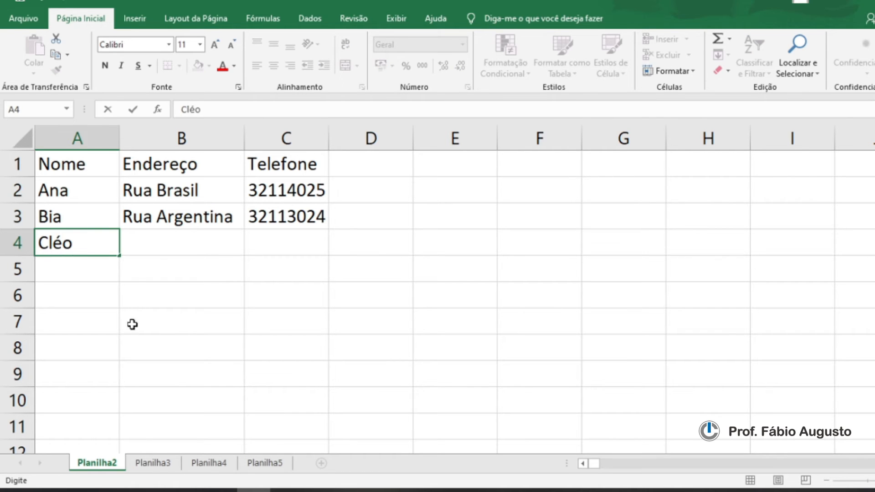
Step: Enter the address Rua Estados Unidos in B4 and autofit column B's width to it
click(136, 245)
text(Rua )
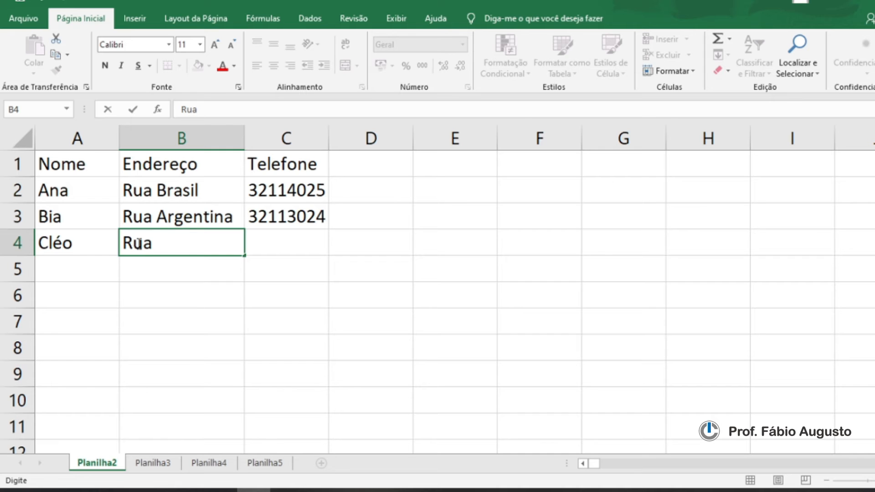
text(Esta)
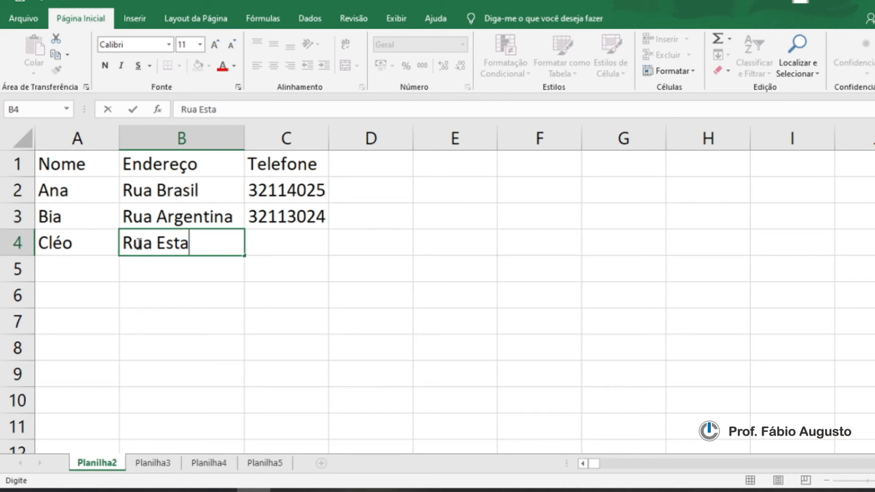
text(dos Unidos)
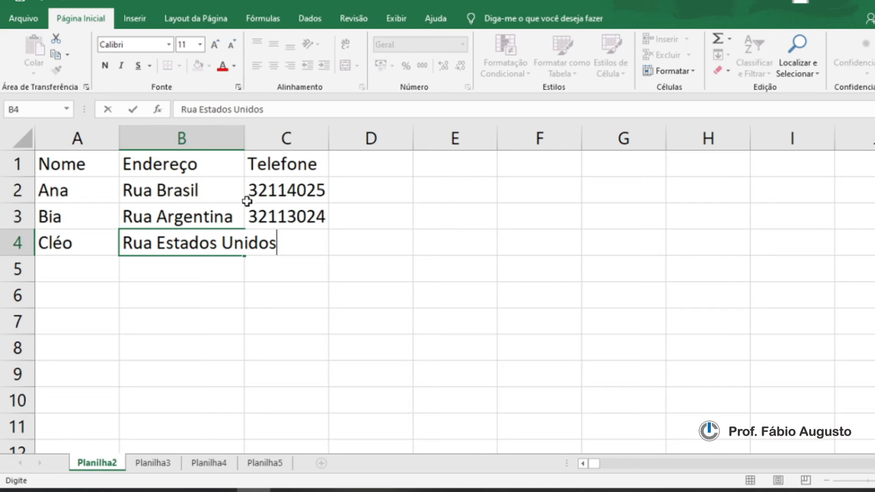
key(Return)
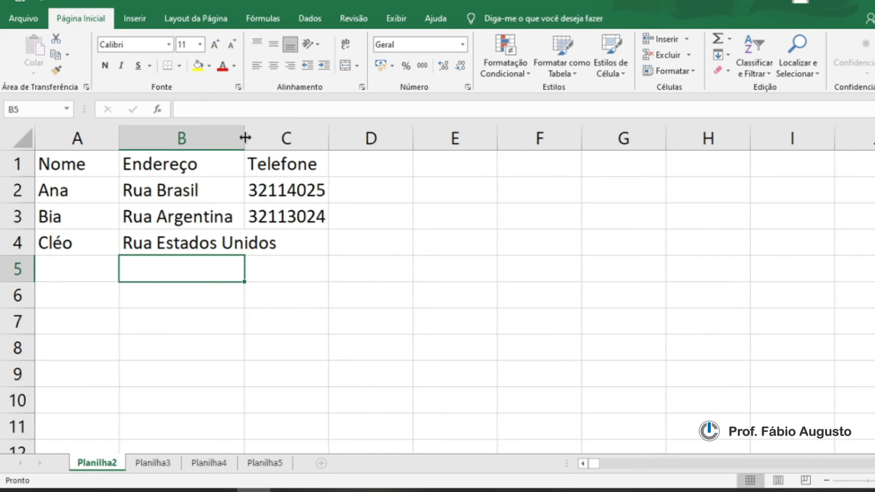
double_click(245, 137)
click(307, 240)
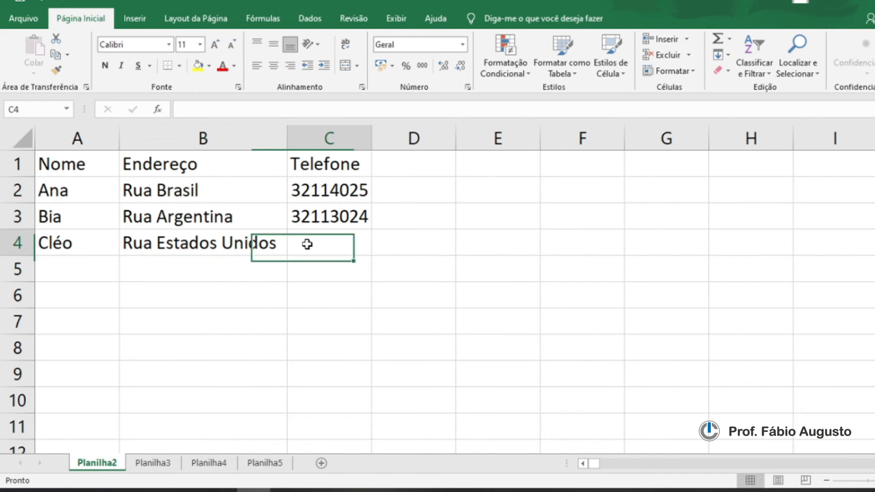
text(3211)
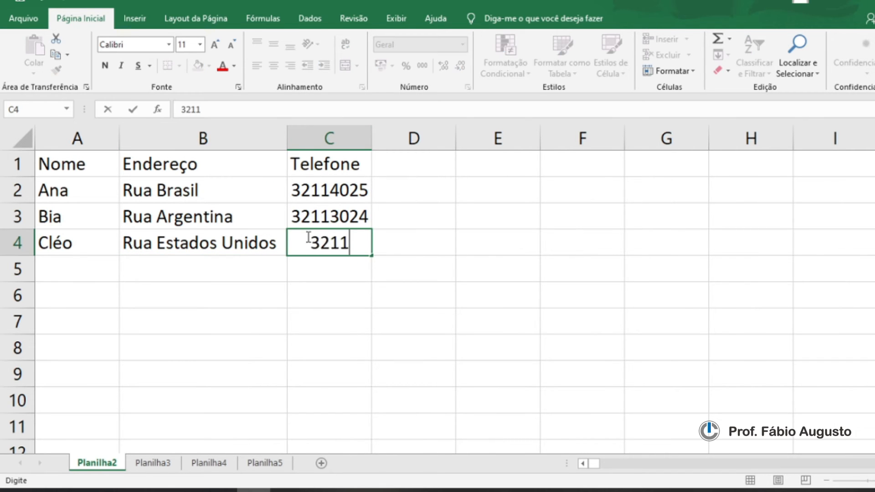
text(7058)
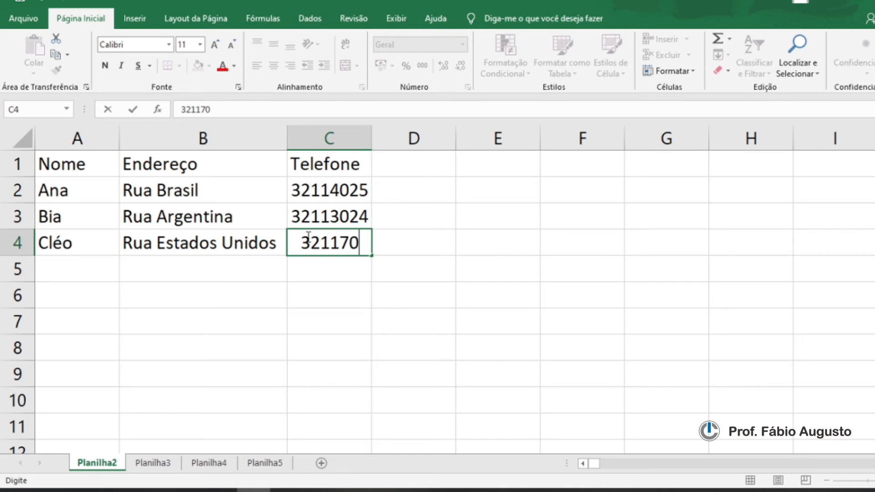
click(324, 319)
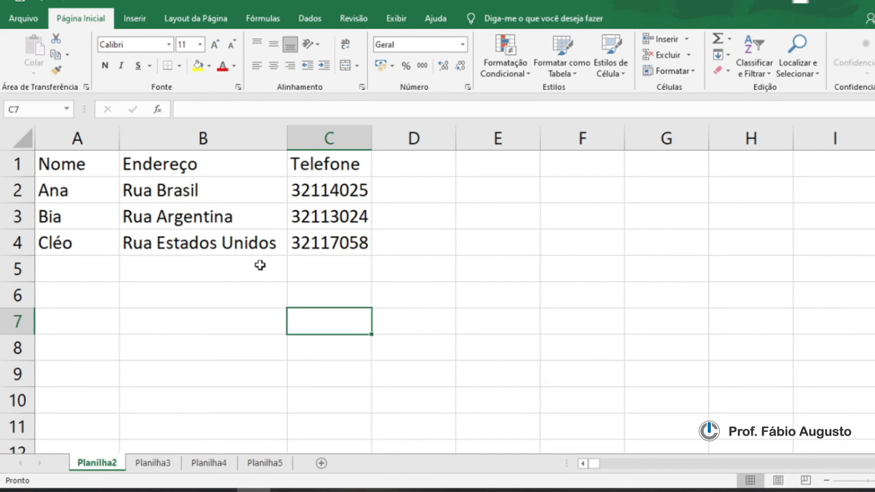
Step: Make the Nome header in A1 bold
click(203, 292)
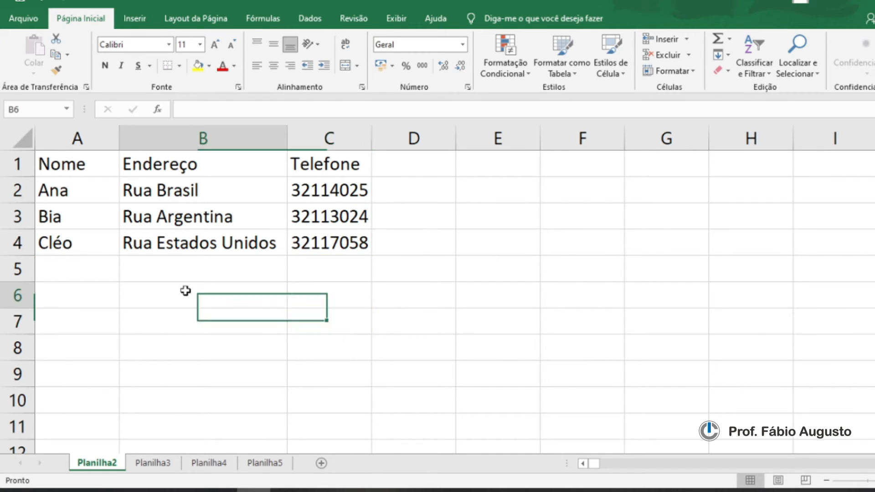
click(256, 342)
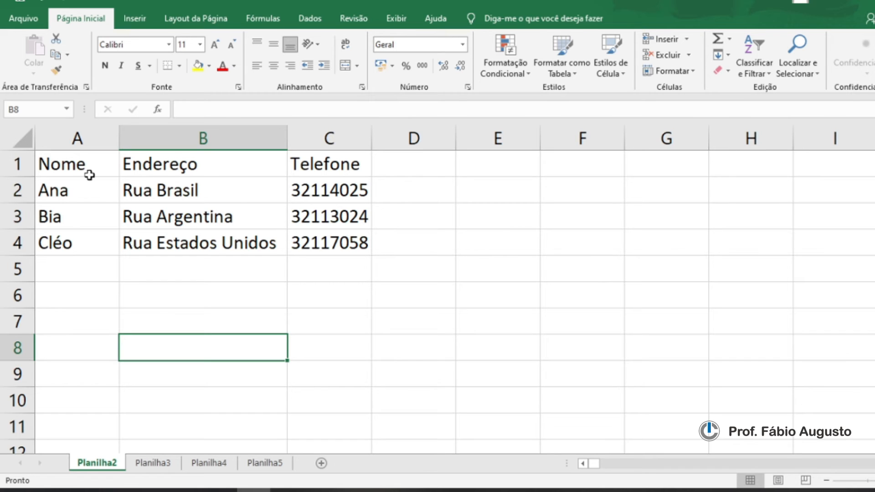
click(60, 164)
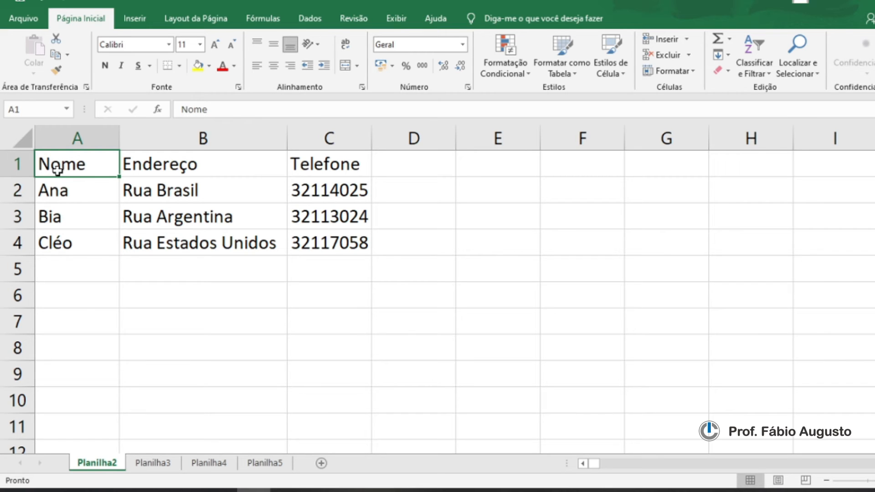
click(106, 67)
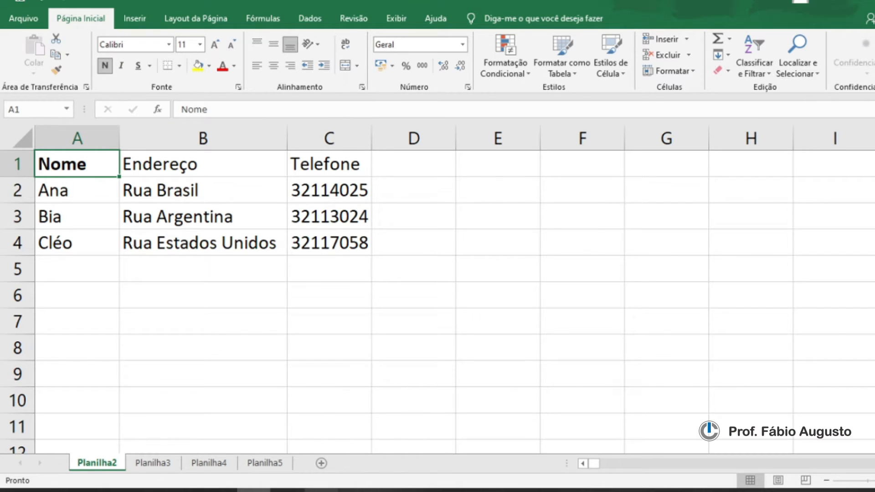
Step: Remove and reapply bold on A1 twice with the keyboard shortcut, consulting the keyboard reference image
click(322, 490)
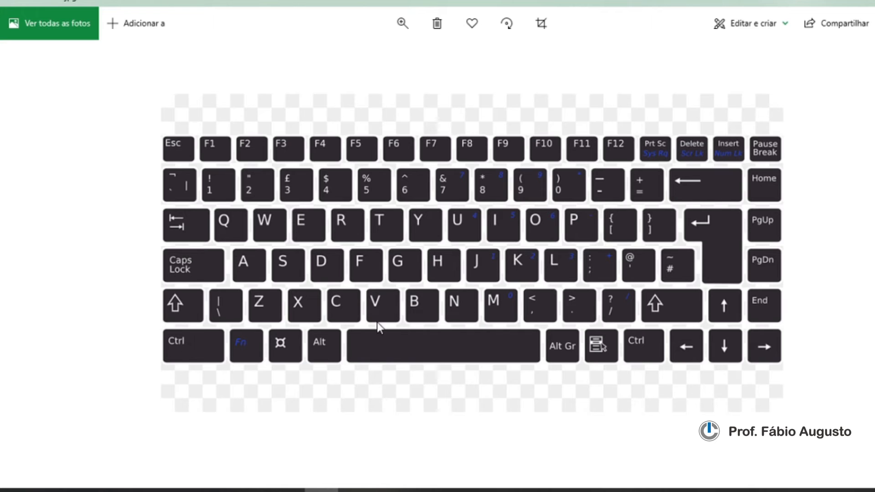
click(253, 490)
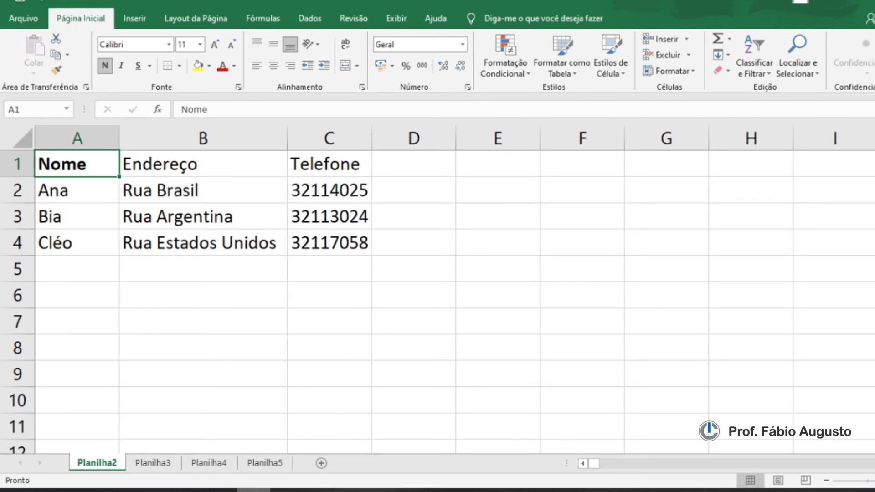
key(ctrl+n)
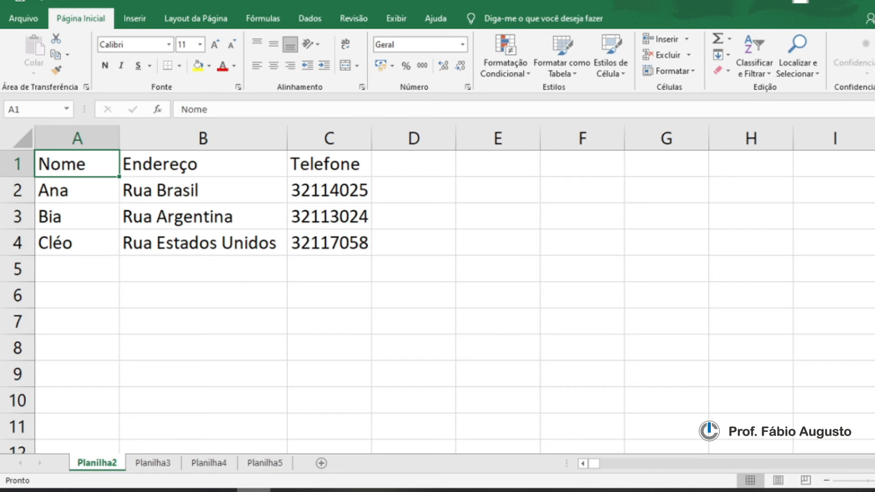
key(ctrl+n)
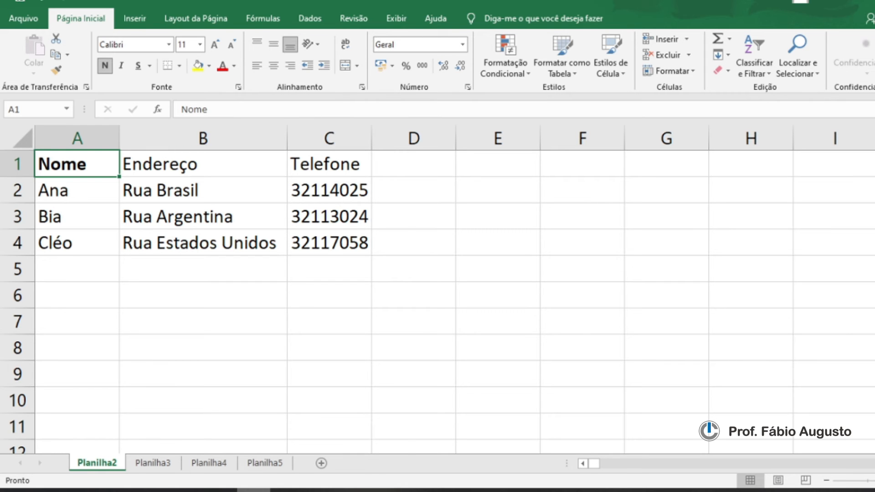
click(322, 491)
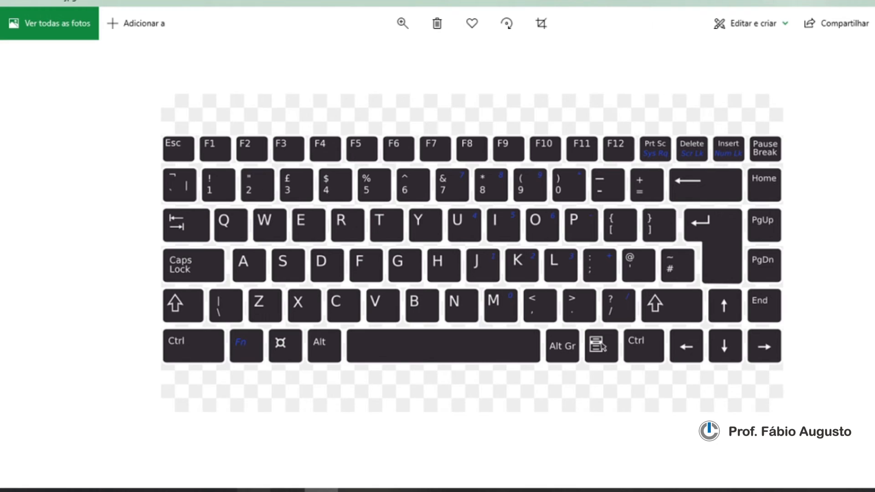
click(253, 490)
key(ctrl+n)
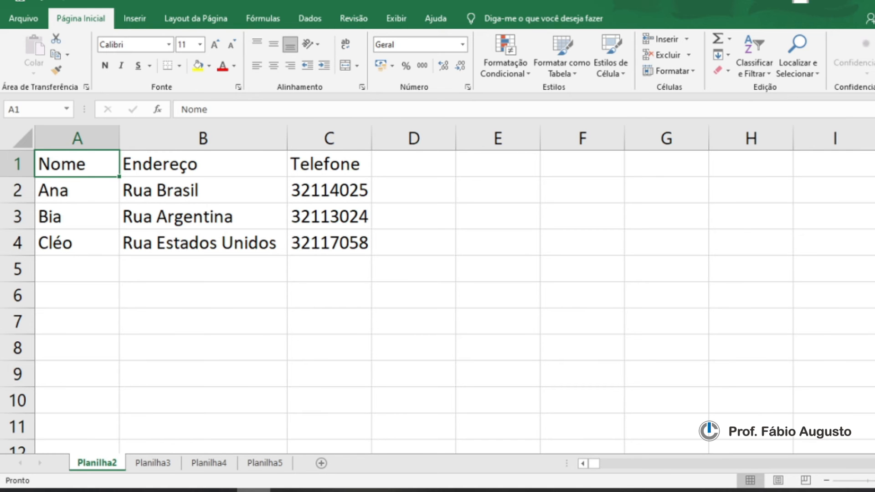
key(ctrl+n)
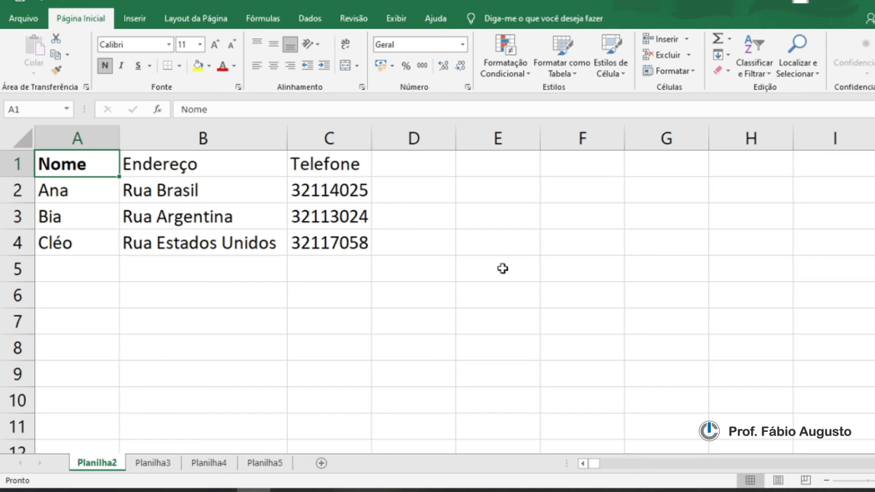
Step: Select the header row A1:C1 and make all three headers bold
key(shift+Right)
key(shift+Right)
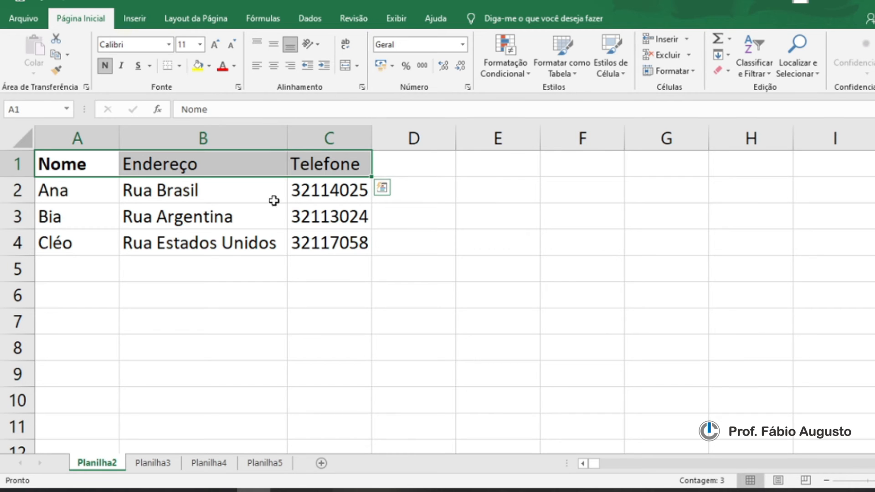
click(68, 164)
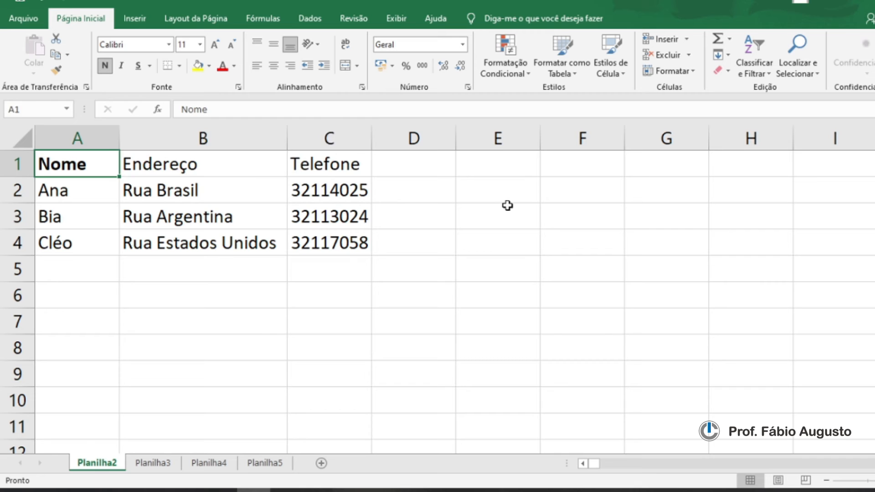
key(ctrl+shift+Right)
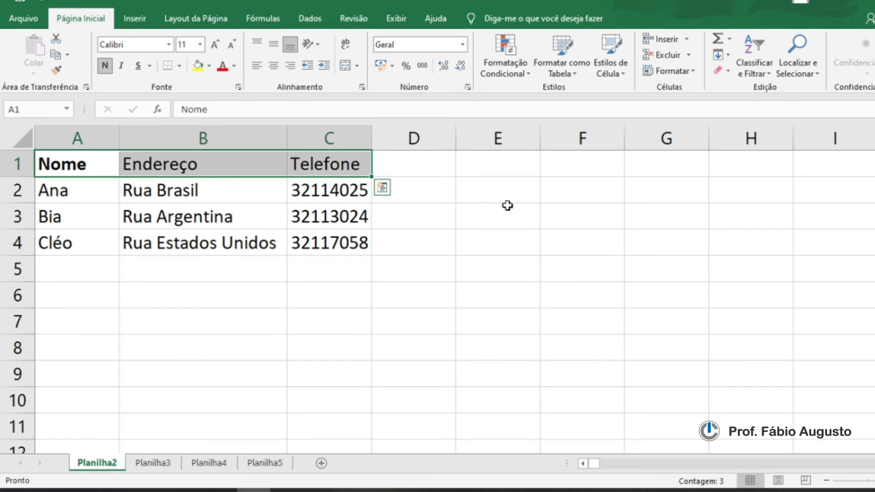
key(ctrl+n)
key(ctrl+n)
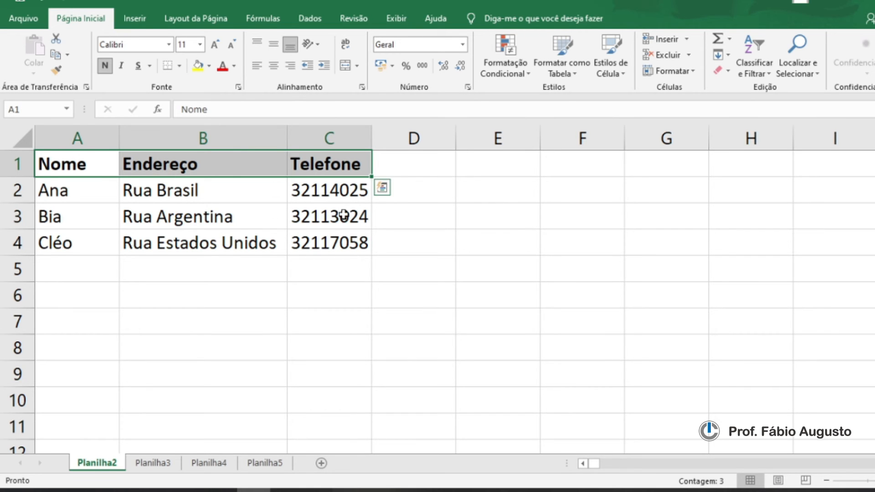
Step: Italicize the names in A2:A4
click(259, 288)
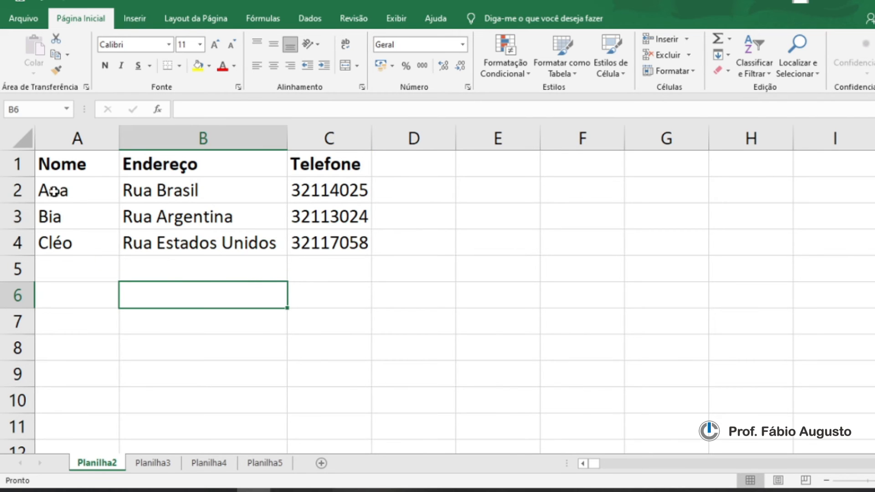
drag(53, 190, 73, 242)
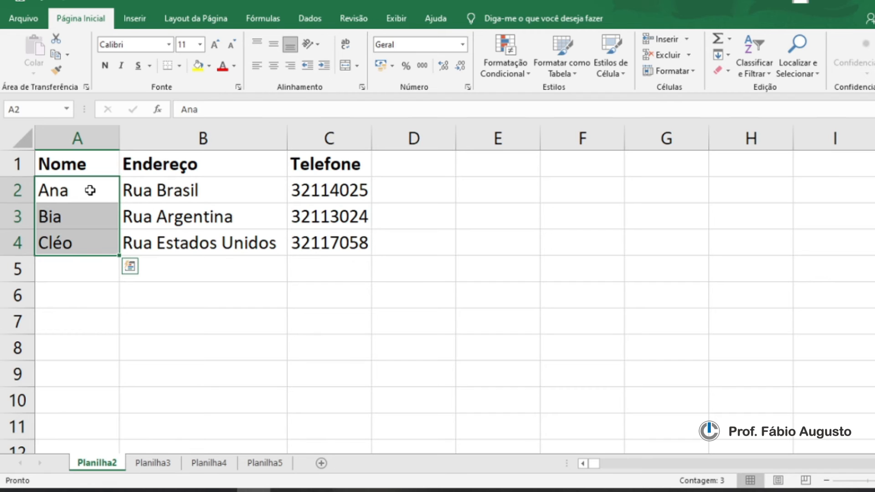
click(121, 64)
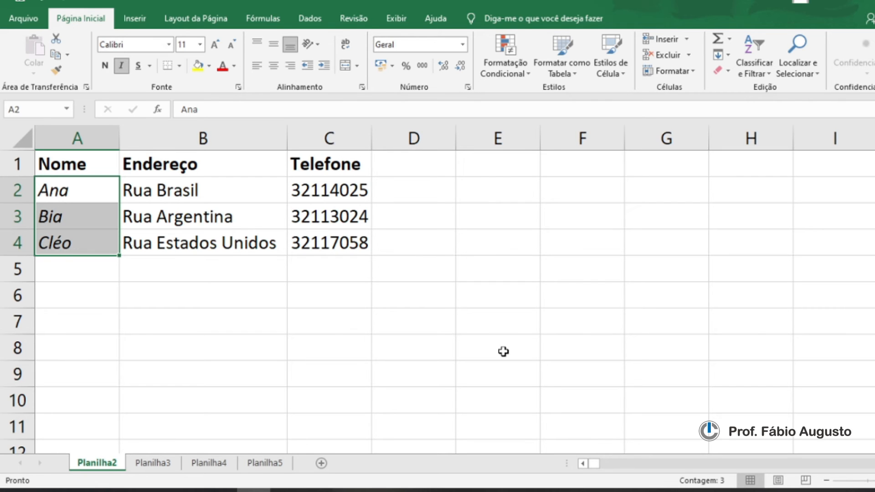
Step: Remove and reapply italics on the names twice with the keyboard shortcut, checking the keyboard image
key(ctrl+i)
key(ctrl+i)
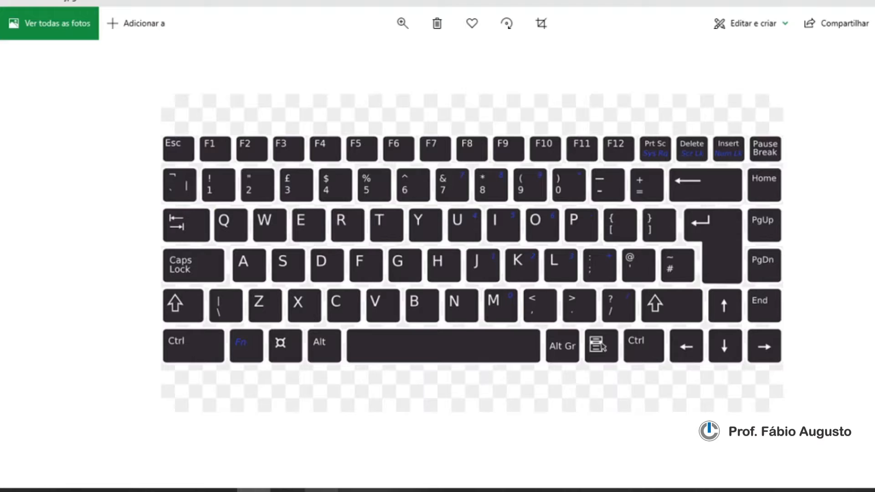
click(326, 488)
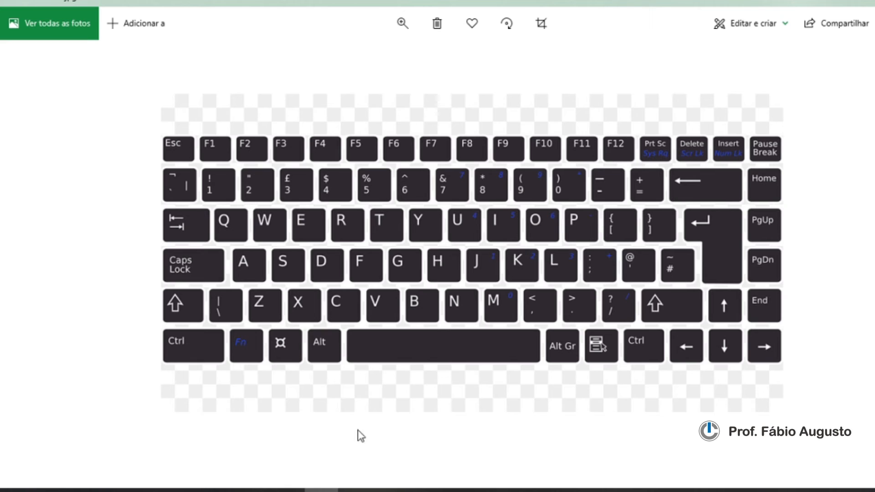
click(253, 490)
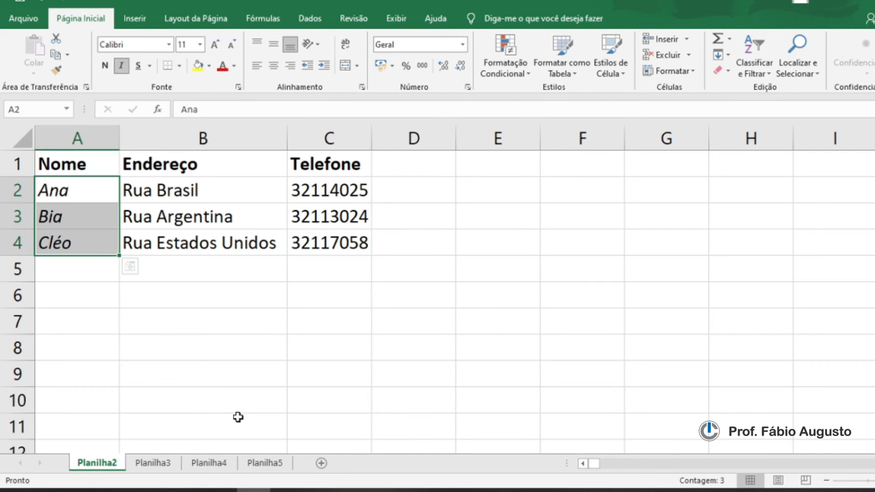
key(ctrl+i)
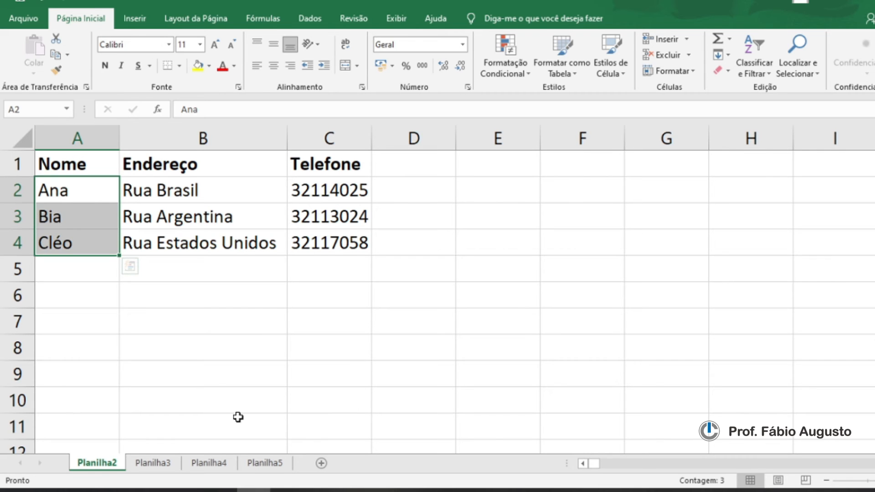
key(ctrl+i)
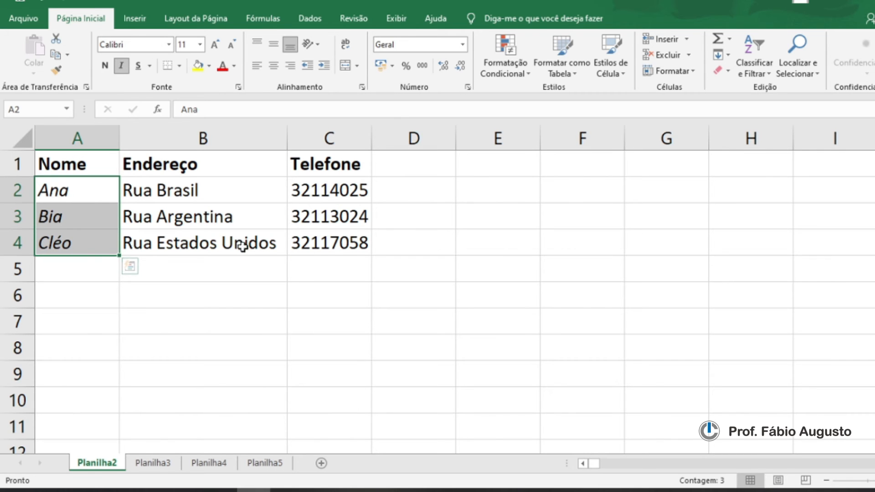
Step: Underline Rua Brasil in B2, then remove the underline with the shortcut
click(195, 196)
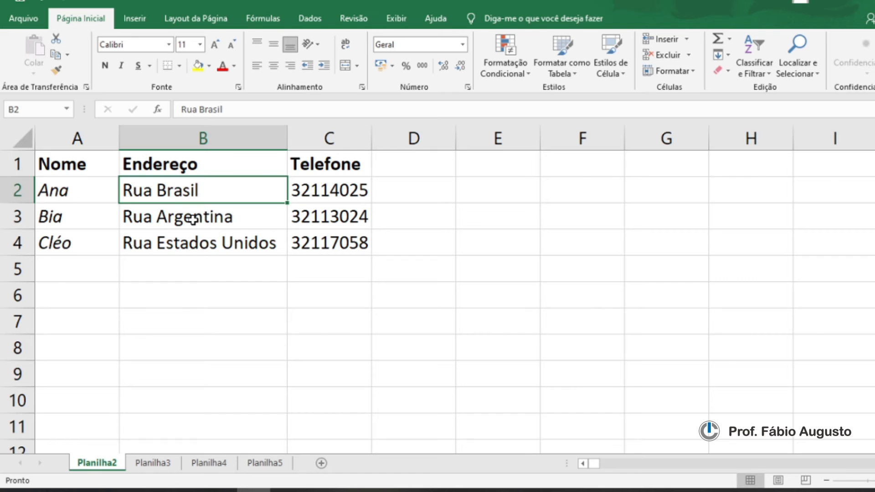
click(138, 66)
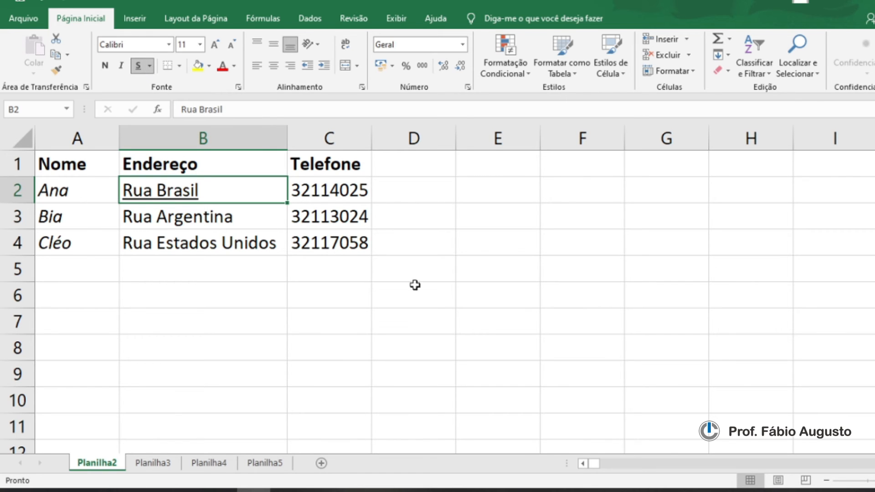
key(ctrl+s)
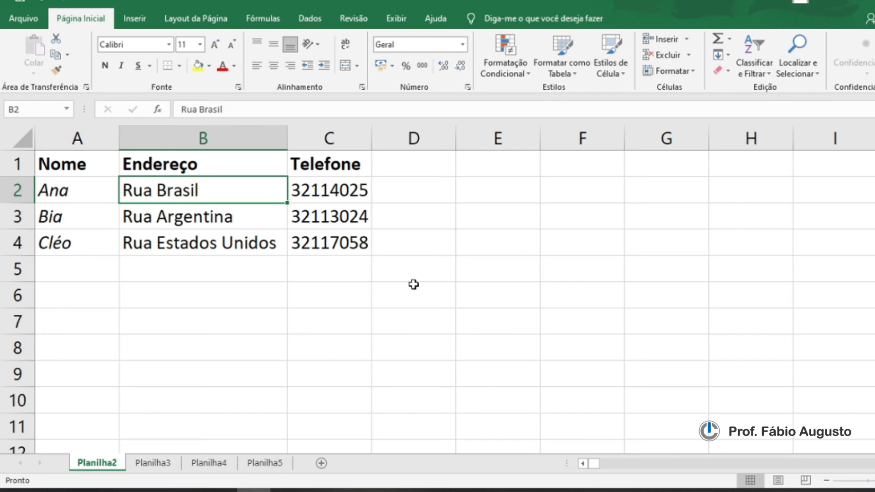
Step: Reapply the underline to Rua Brasil in B2 and fill that cell with yellow
key(ctrl+s)
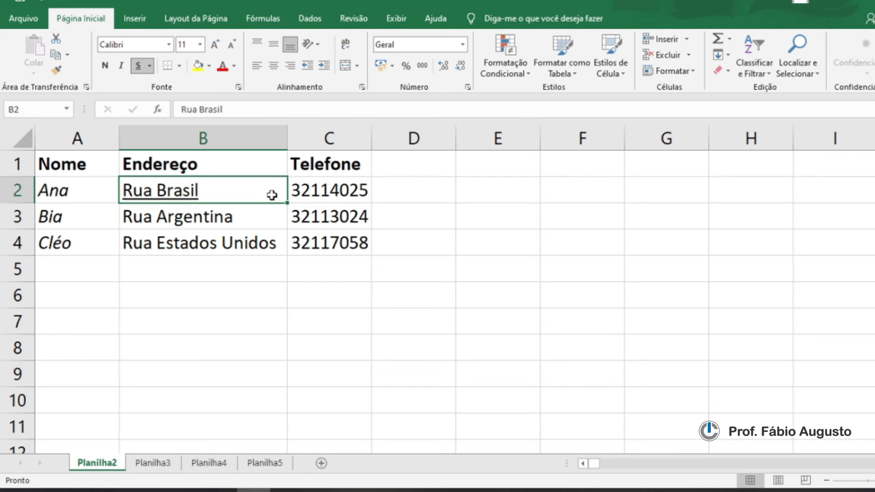
click(198, 67)
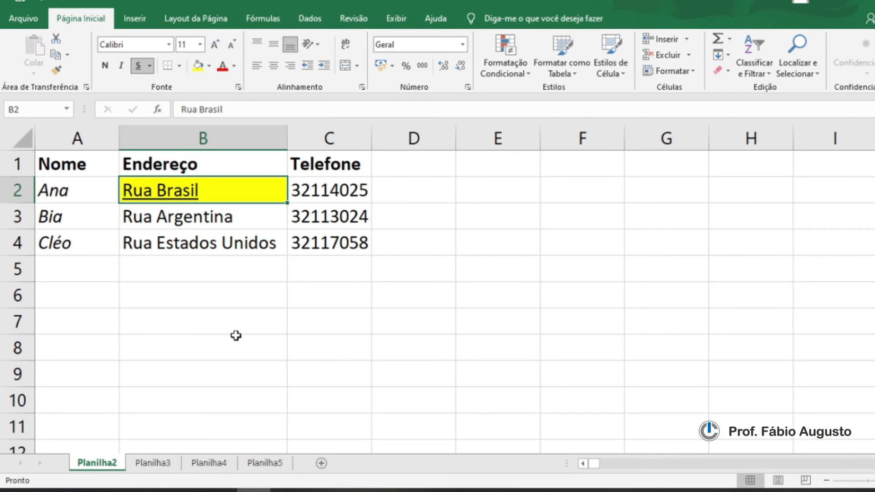
click(201, 219)
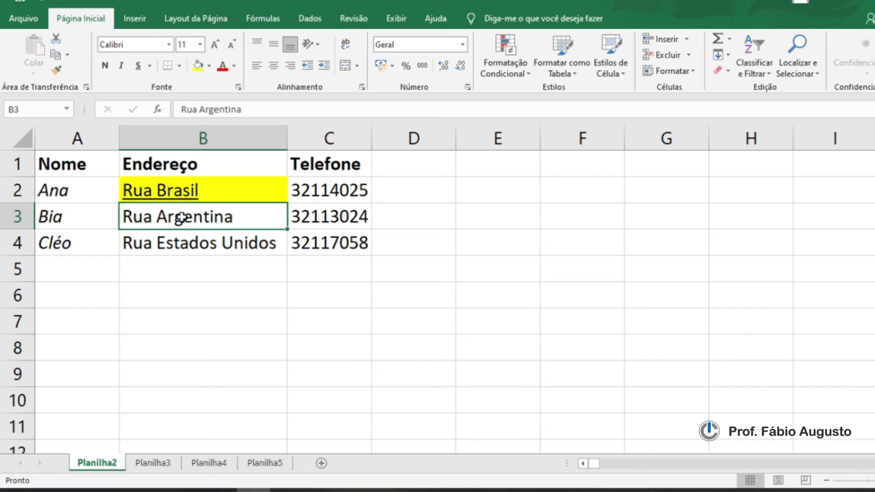
click(200, 67)
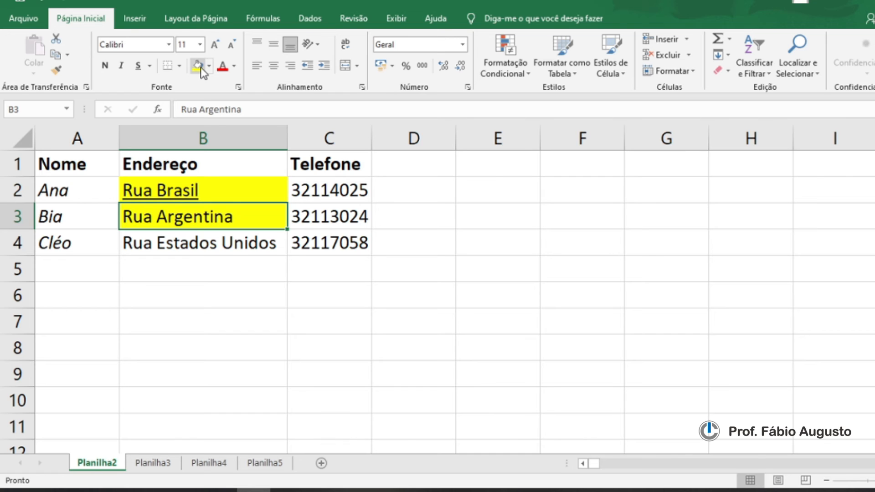
key(ctrl+d)
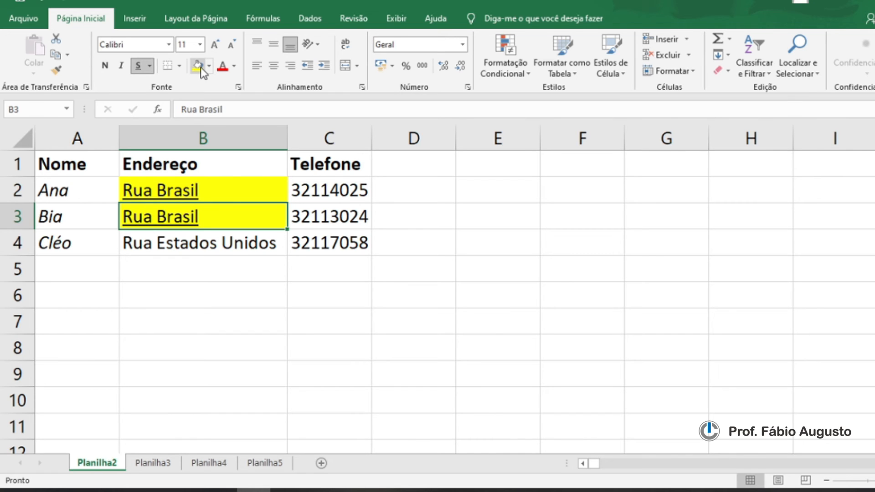
click(41, 2)
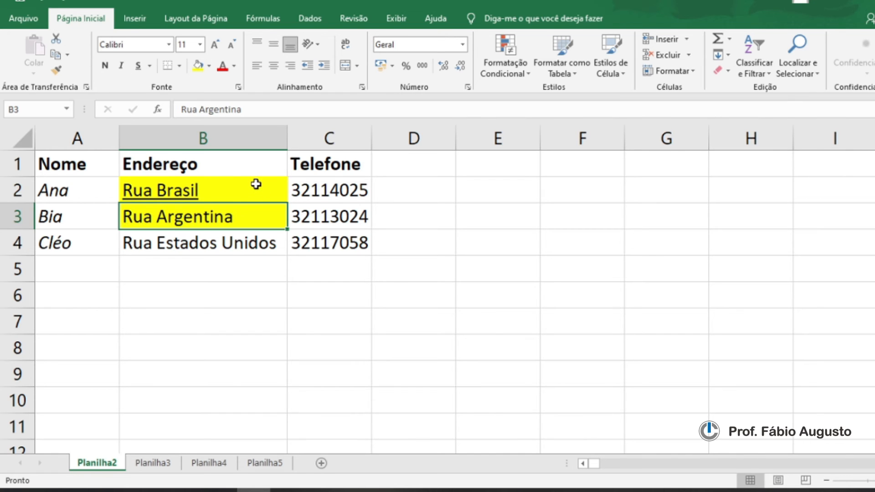
key(ctrl+z)
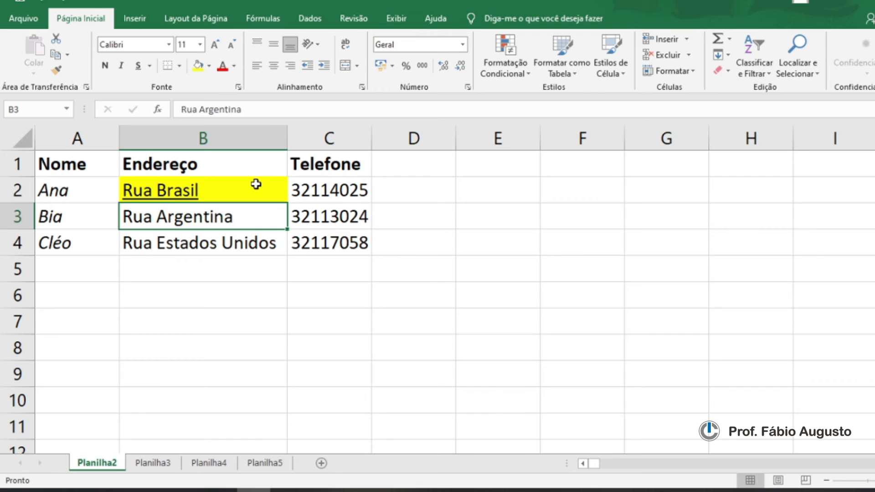
Step: Fill Rua Argentina in B3 with a blue theme colour and Rua Estados Unidos in B4 with standard red
click(209, 67)
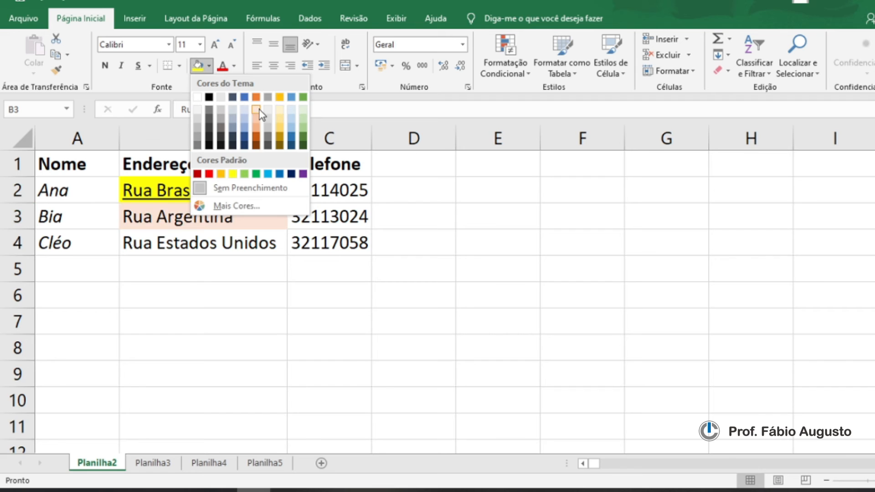
click(245, 100)
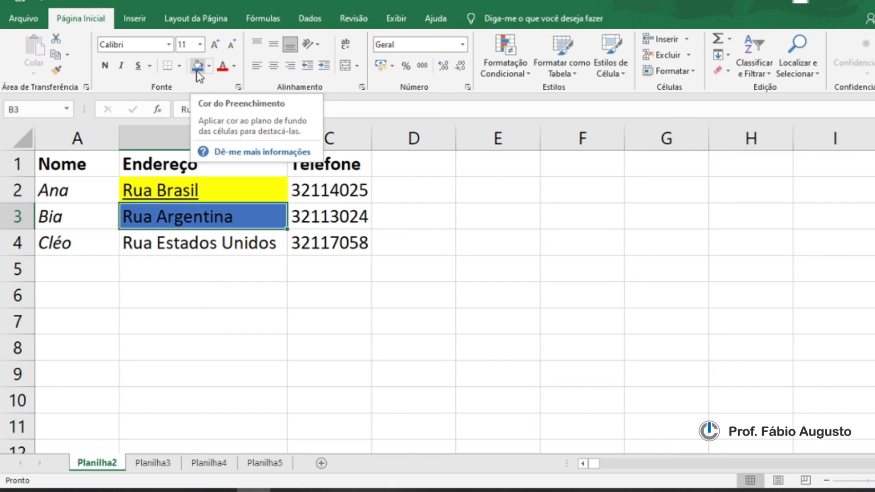
click(206, 244)
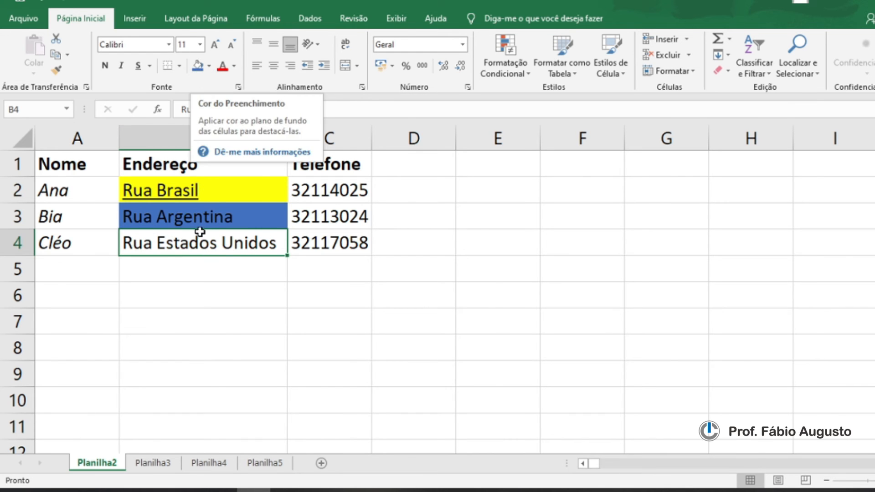
click(210, 65)
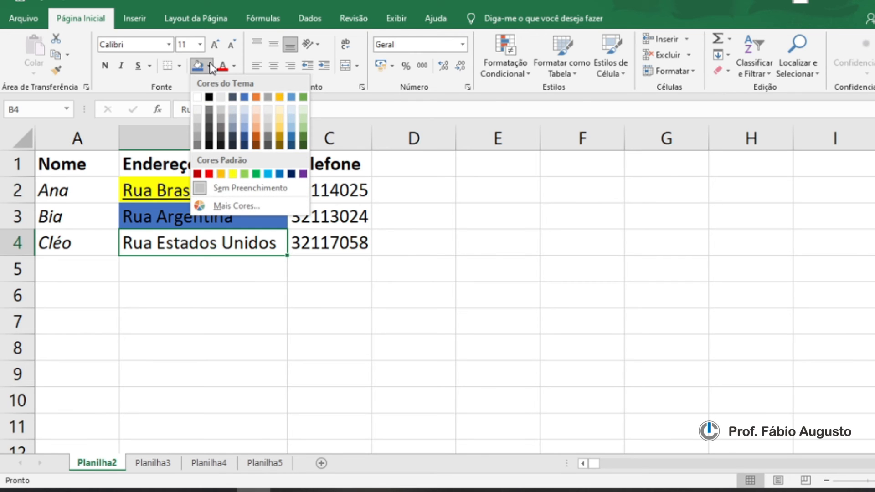
click(210, 174)
click(242, 299)
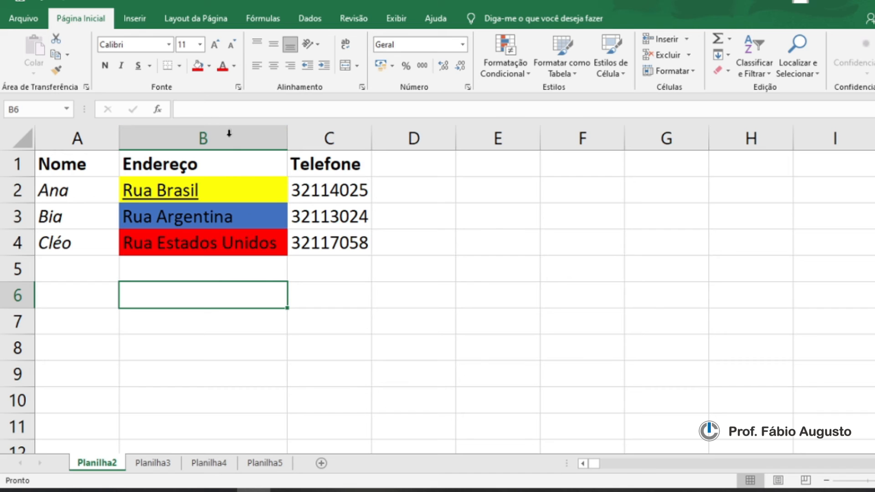
Step: Set the font colour of the addresses in B4 and B3 to white
click(246, 246)
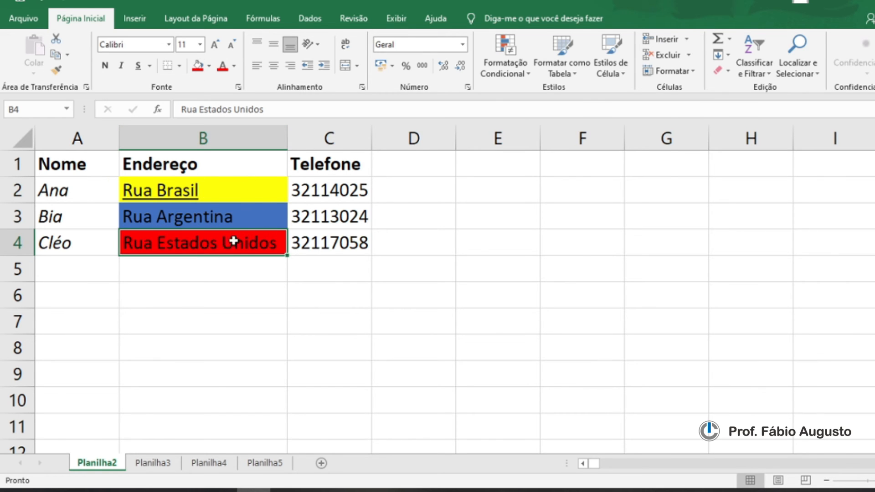
click(235, 65)
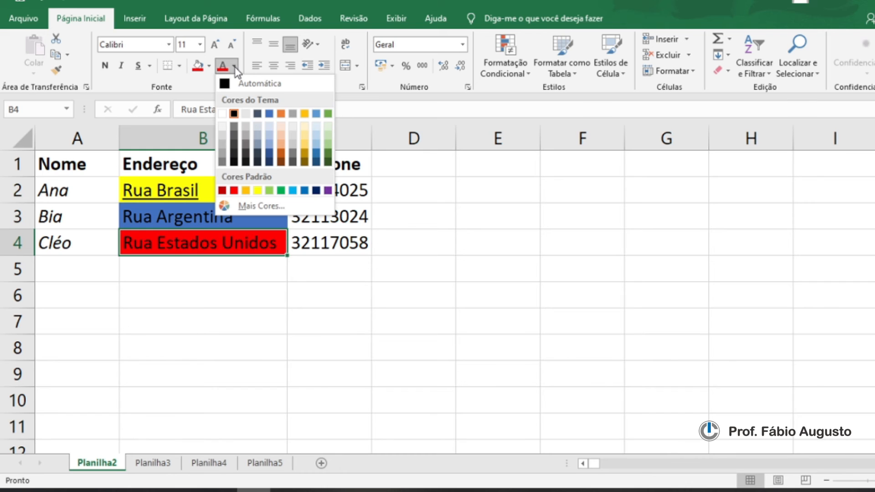
click(223, 113)
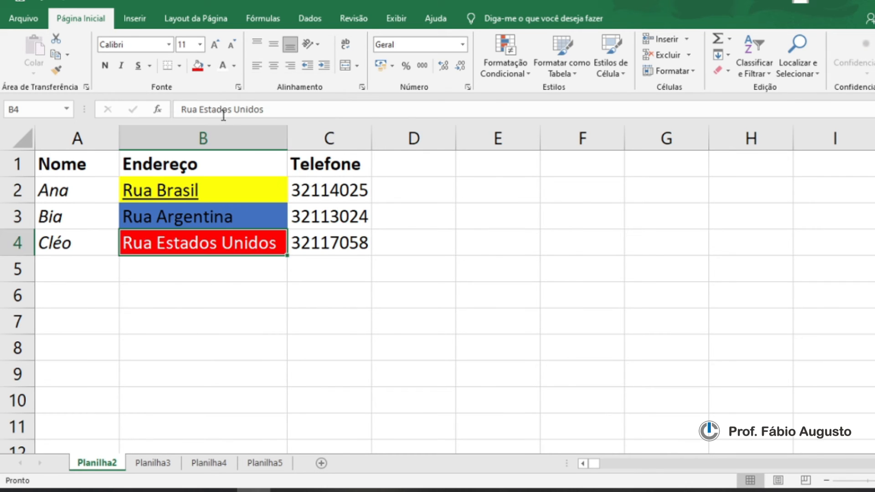
click(222, 218)
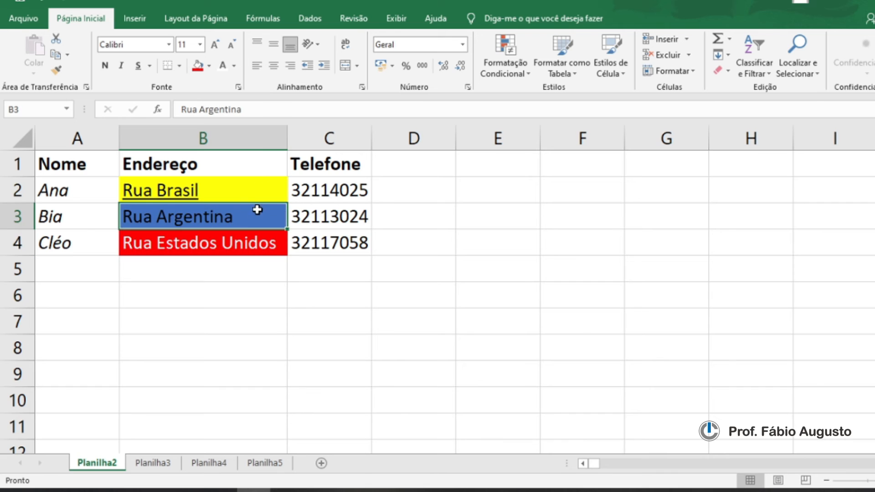
click(223, 68)
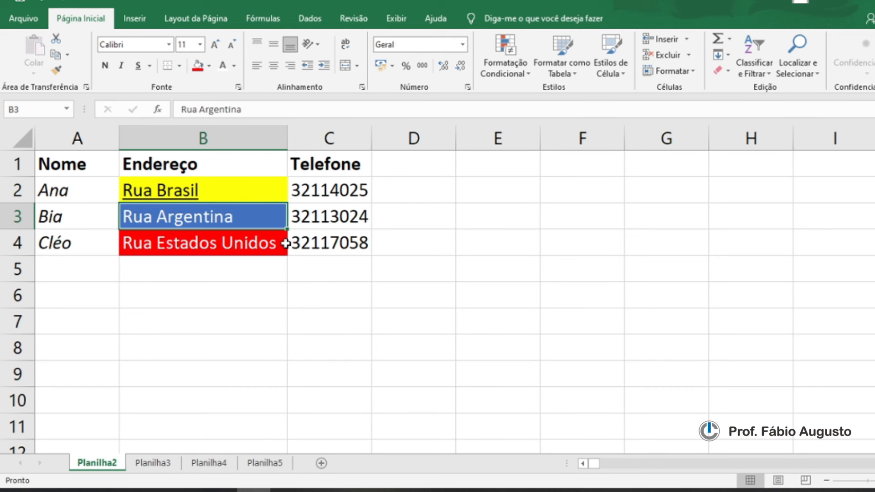
click(254, 293)
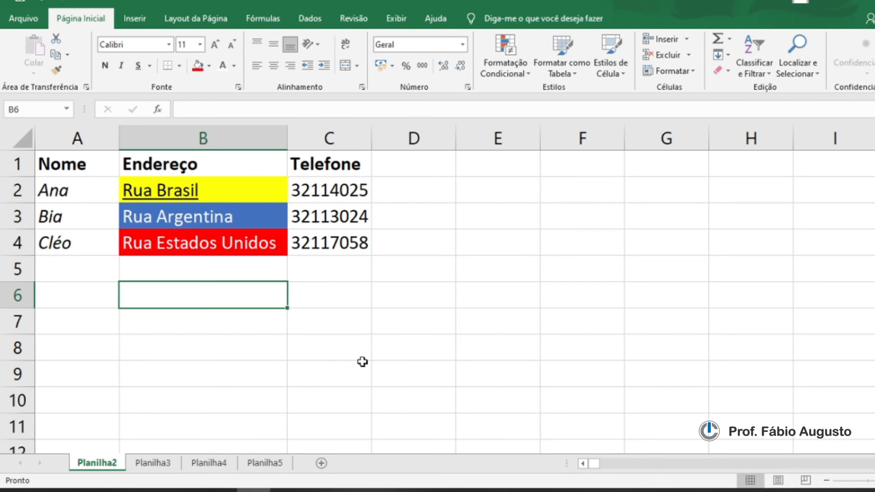
Step: Set the font colour of Rua Brasil in B2 to standard green
click(234, 67)
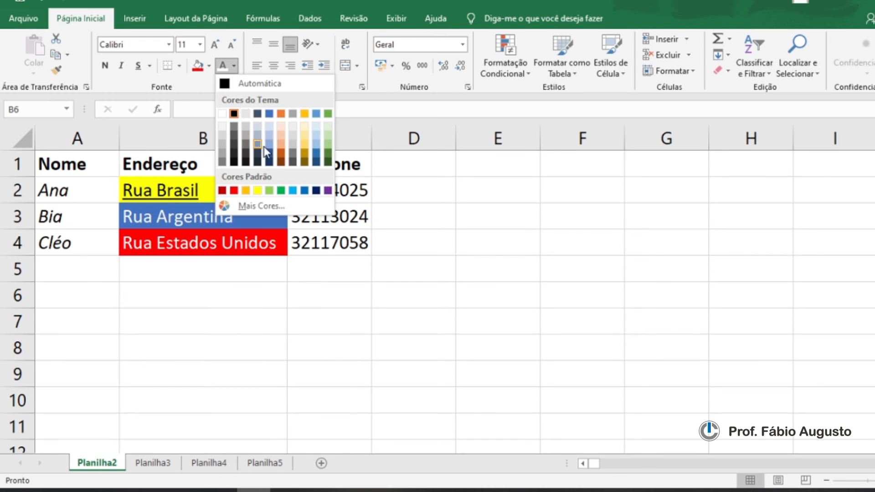
click(280, 190)
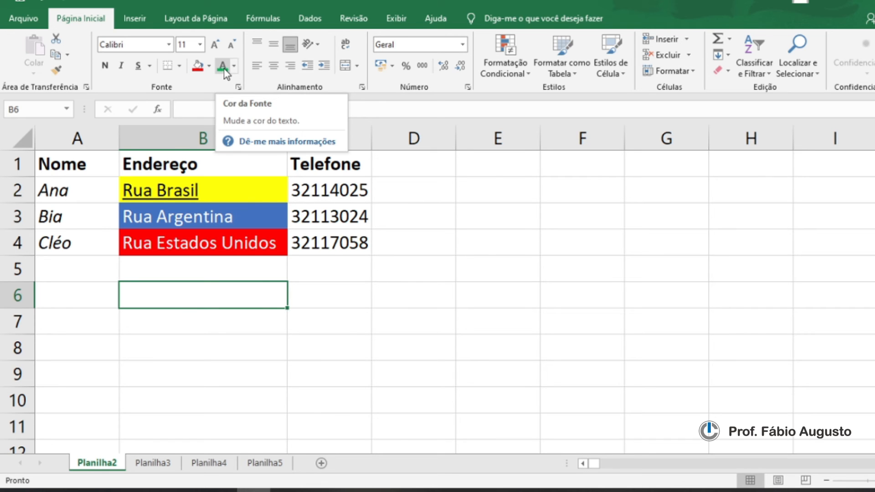
click(187, 179)
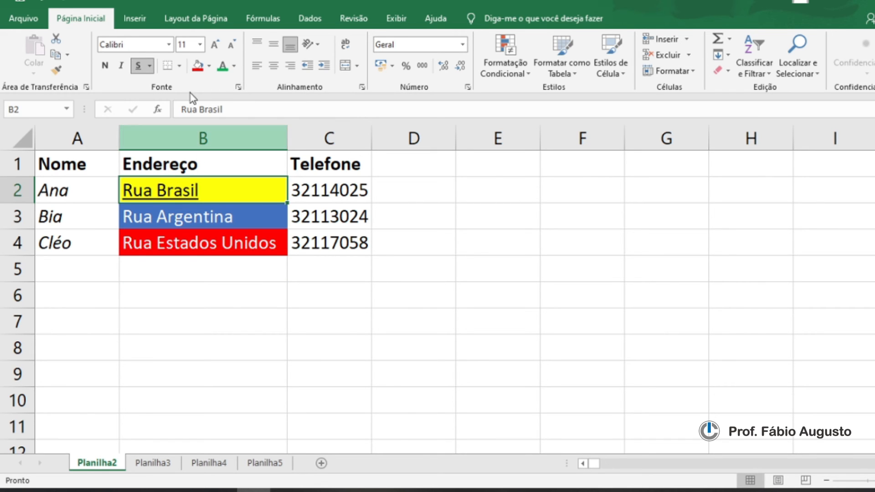
click(222, 66)
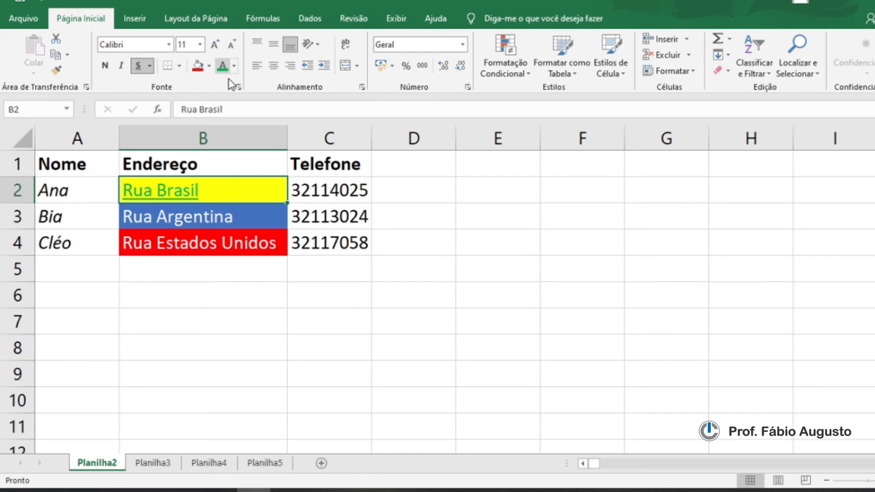
click(242, 292)
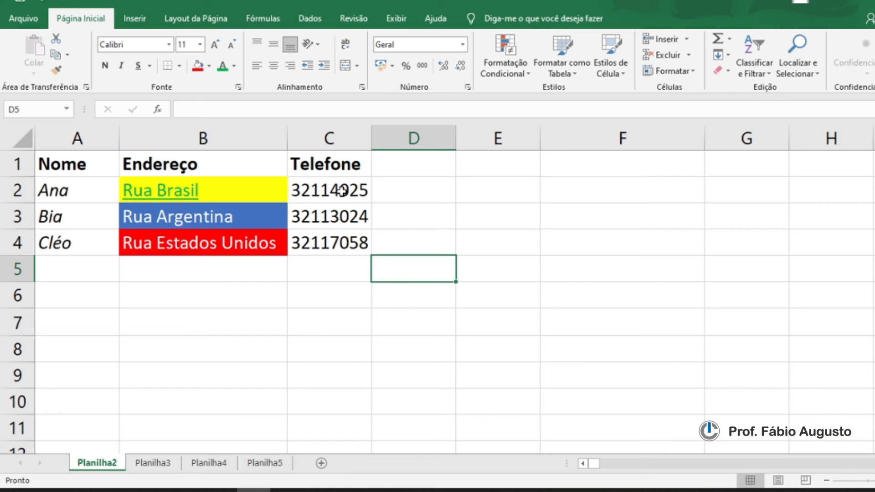
Step: Set the font size of the phone number in C2 to 9
click(363, 190)
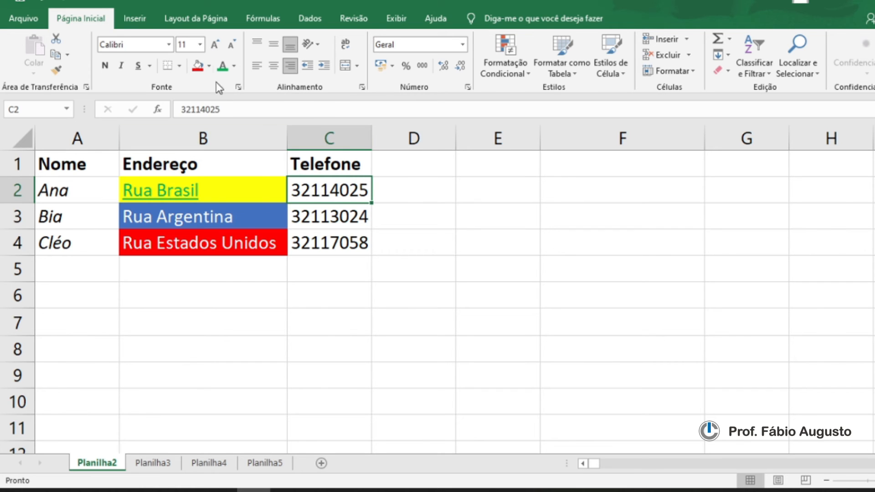
click(201, 44)
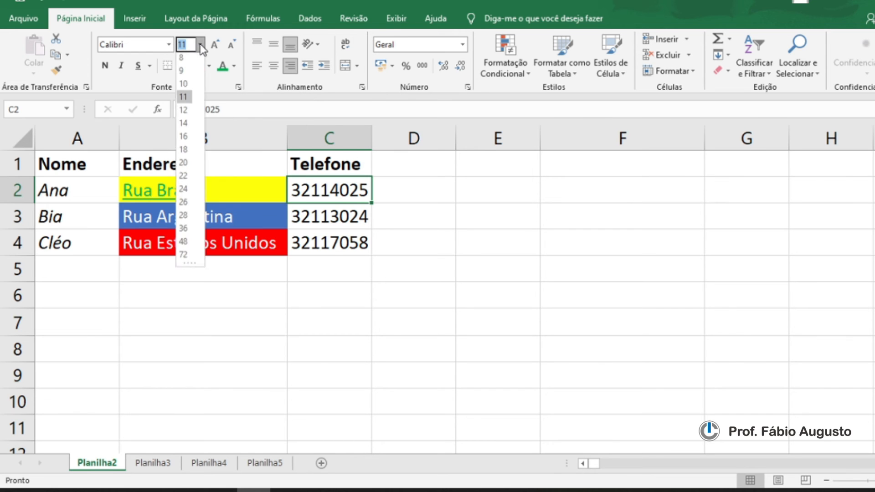
click(183, 61)
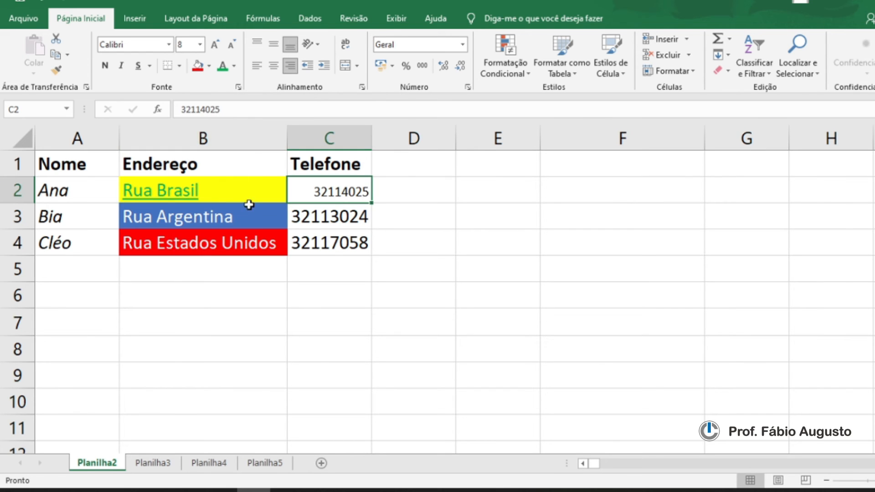
click(200, 43)
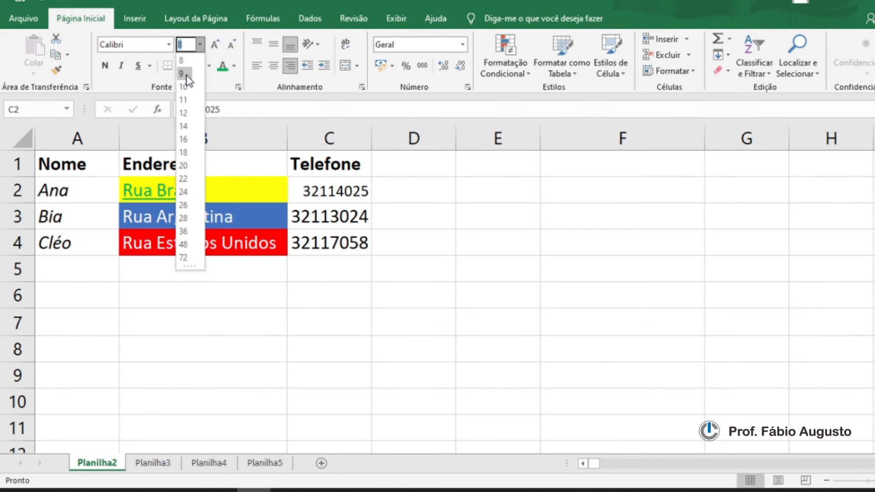
click(183, 73)
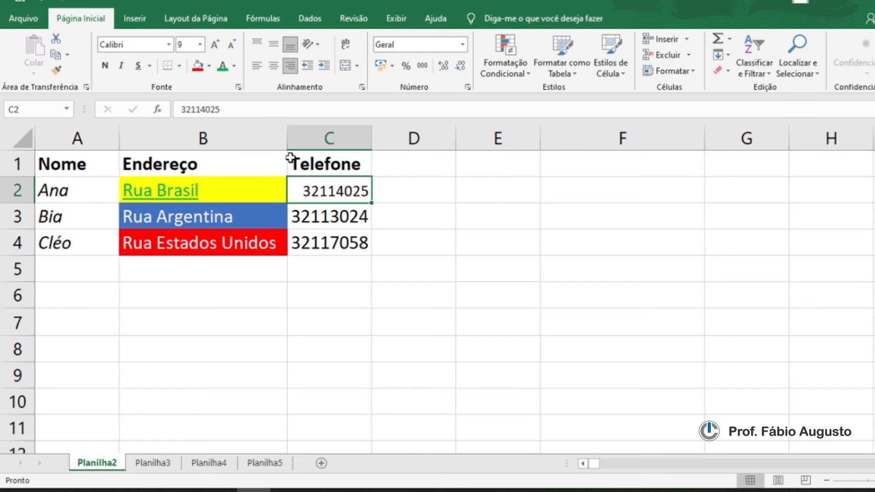
Step: Reduce the font size of the phone numbers in C3 and C4 to 9
click(344, 217)
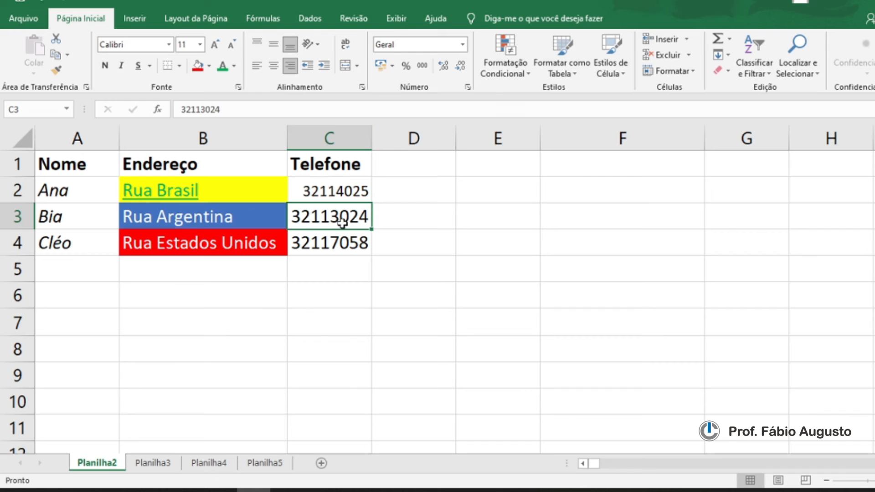
click(201, 45)
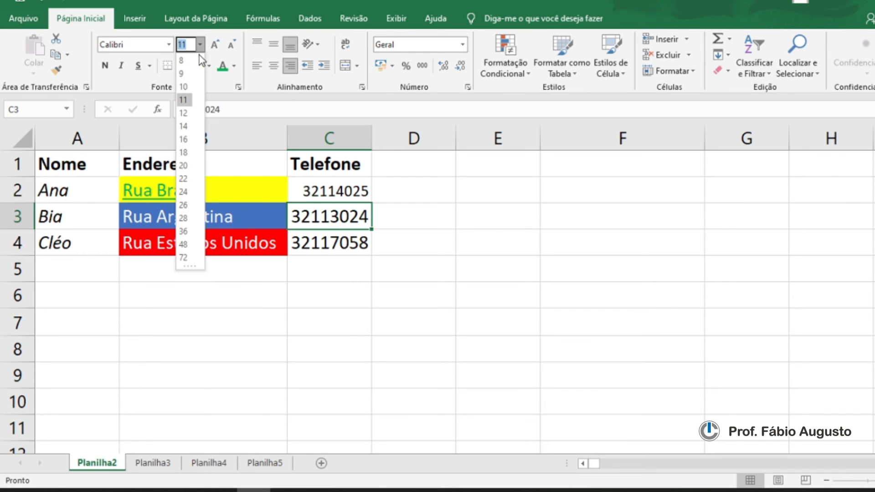
click(184, 73)
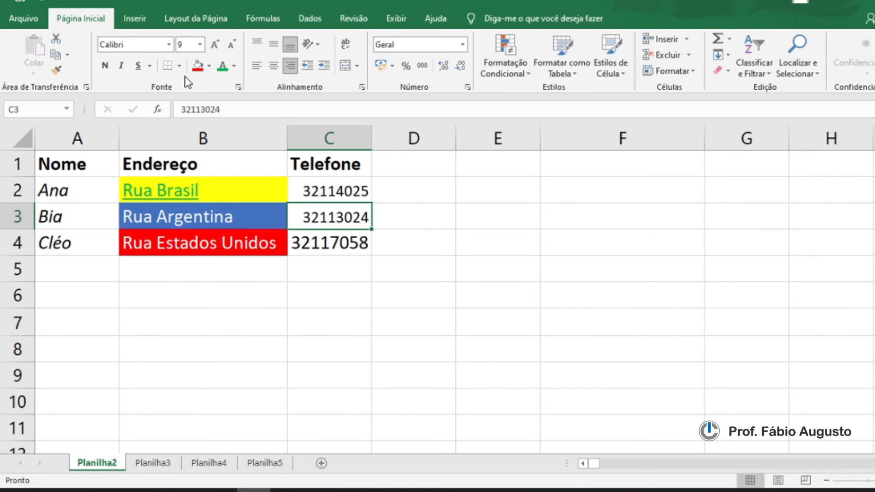
click(326, 234)
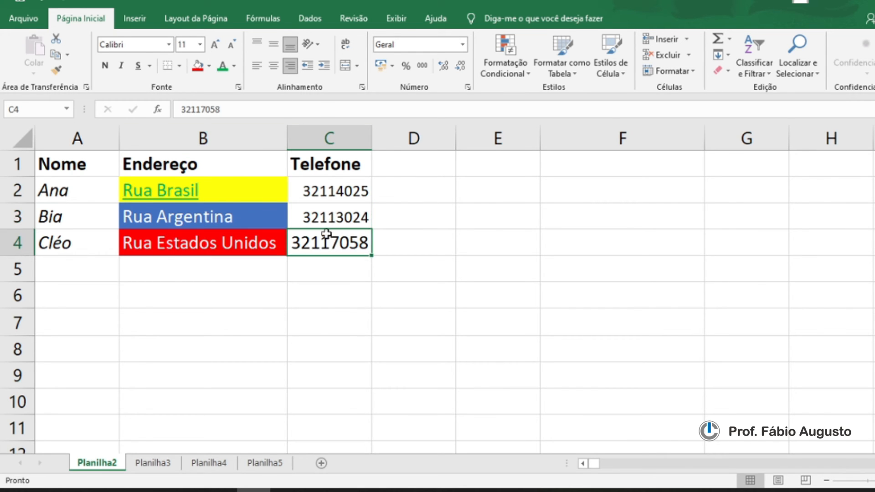
click(232, 45)
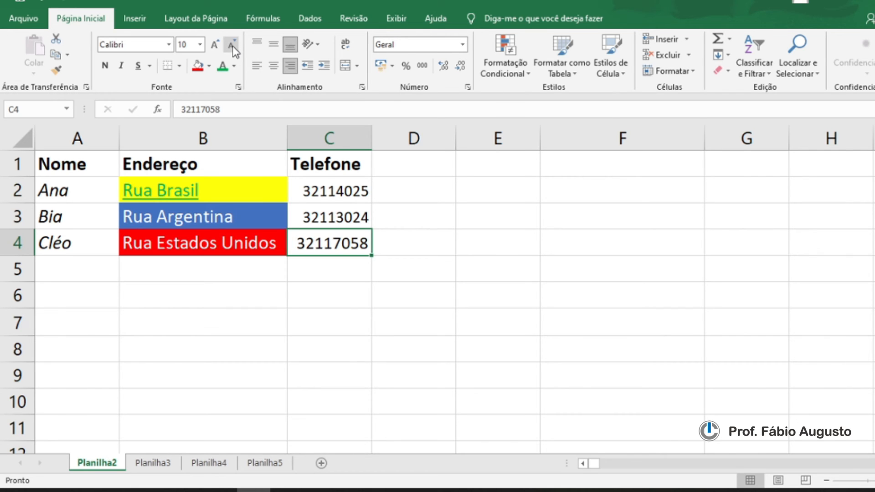
click(343, 290)
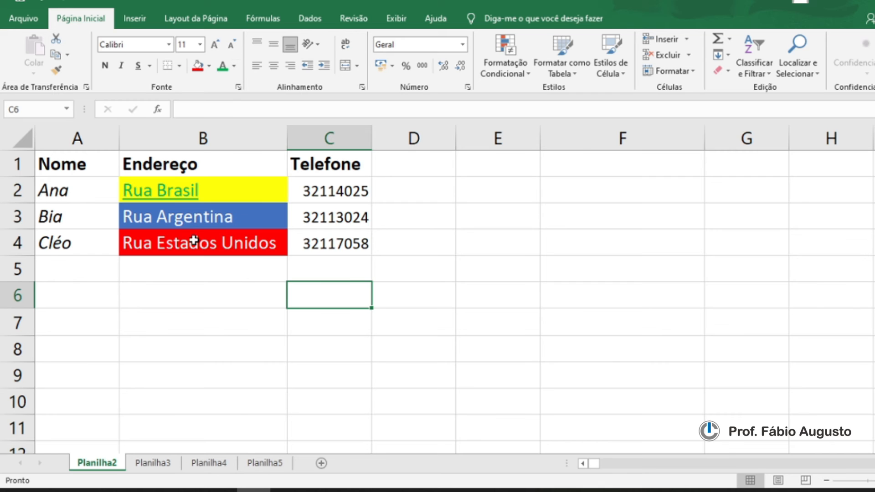
Step: Change the font of the address in B4 to Arial and make it bold
click(142, 246)
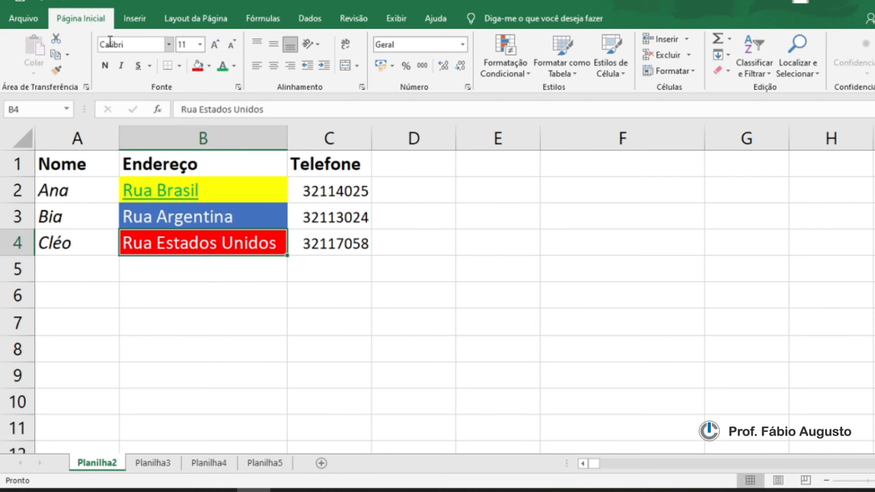
click(169, 44)
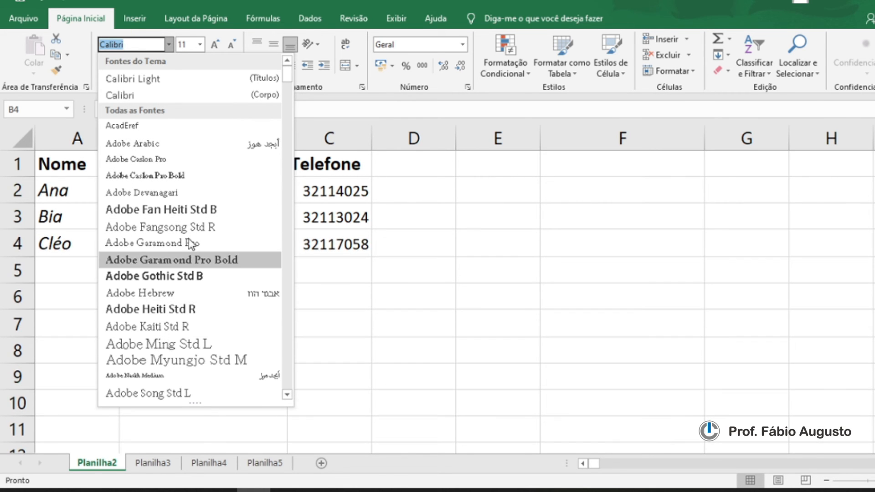
click(169, 44)
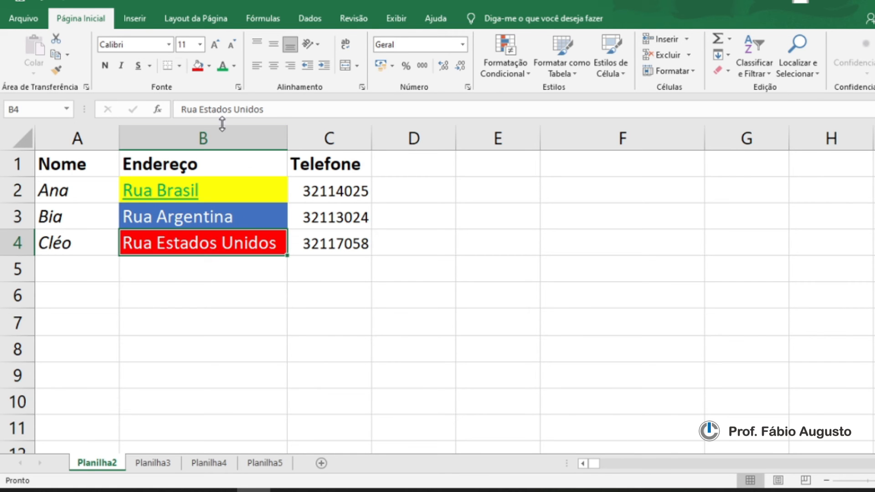
click(169, 44)
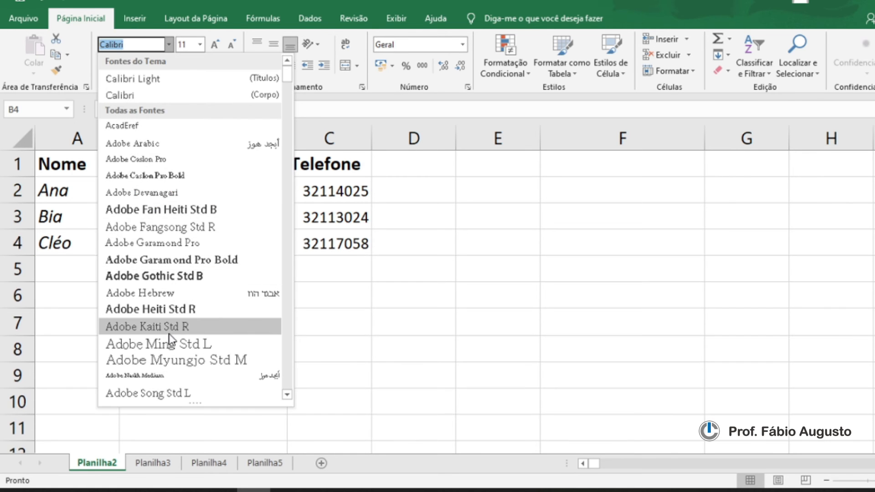
scroll(171, 339, down, 5)
click(130, 244)
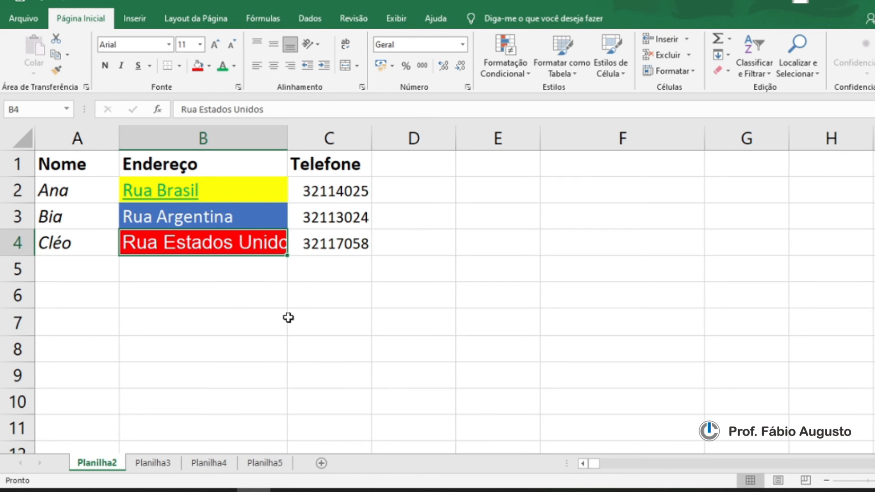
click(105, 65)
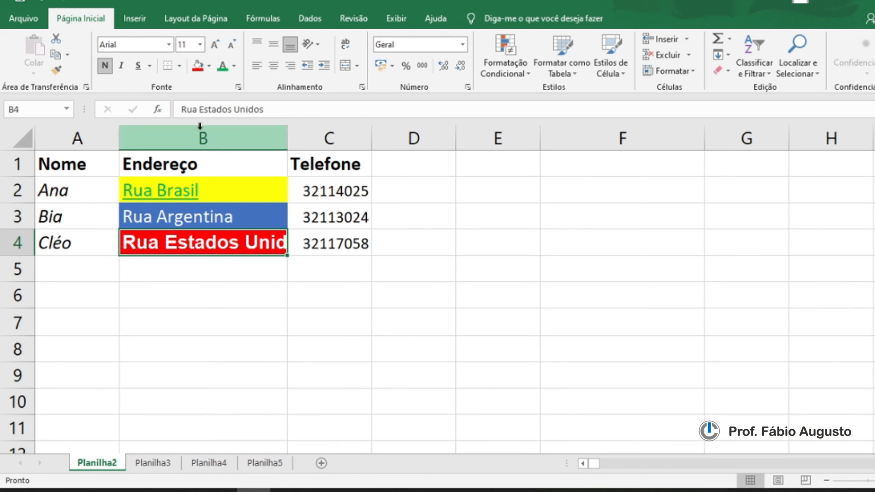
Step: Set B4's font back to Calibri and remove its bold
click(170, 45)
click(286, 103)
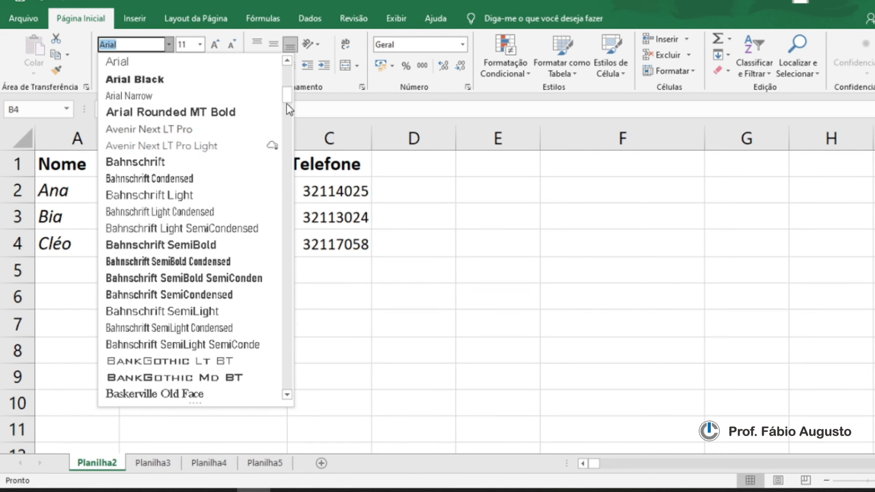
scroll(260, 91, up, 10)
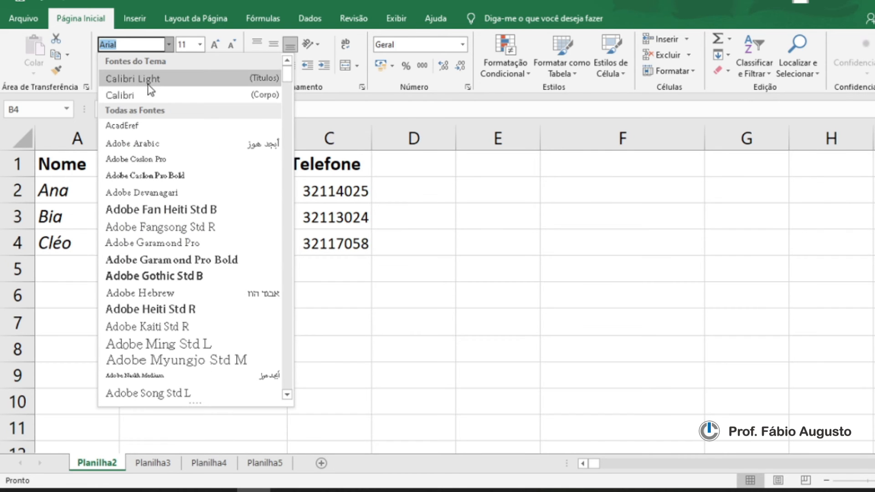
click(140, 94)
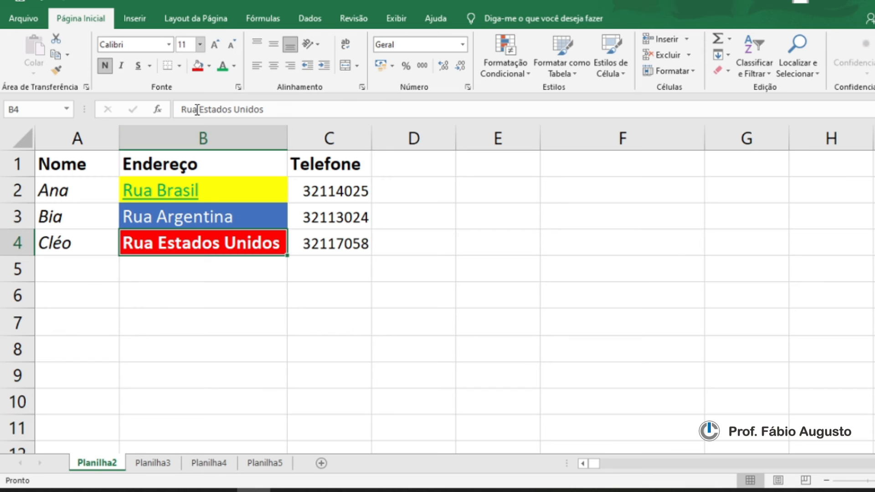
click(105, 66)
click(348, 304)
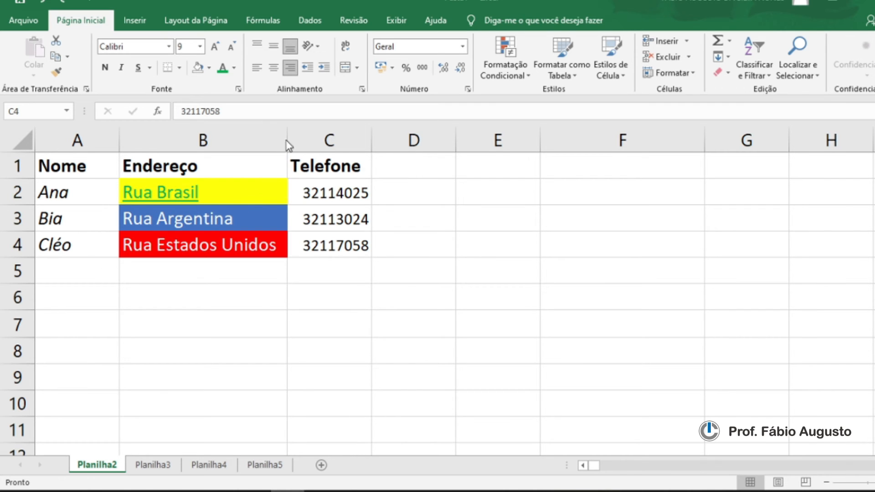
Step: Remove the fill colour from the addresses in B2 to B4
drag(228, 189, 211, 246)
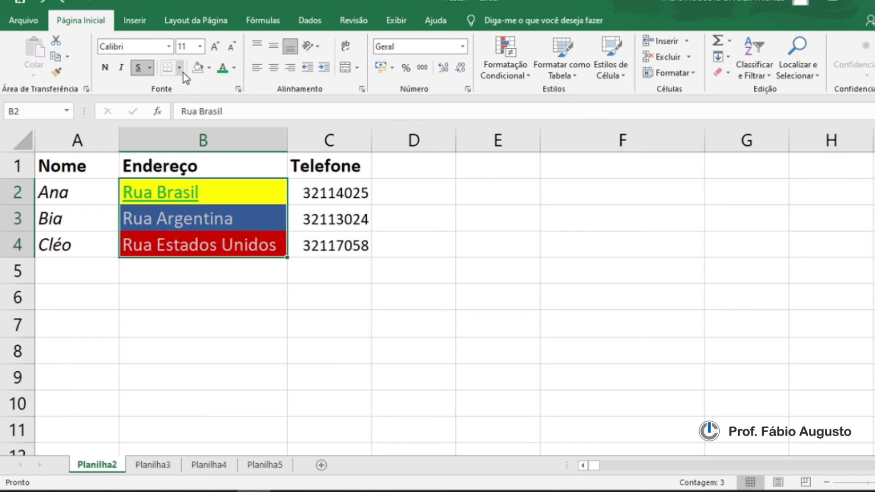
click(208, 68)
click(221, 189)
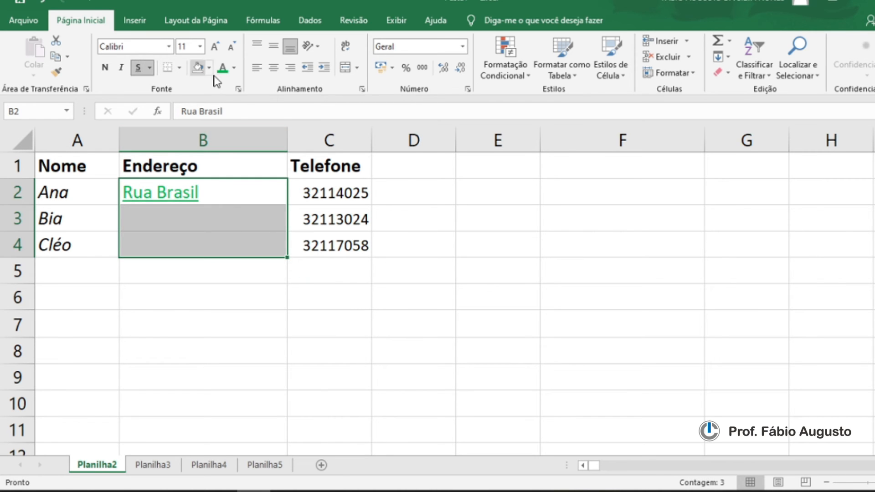
Step: Set the addresses' font colour to Automatic and remove the underline from Rua Brasil
click(233, 68)
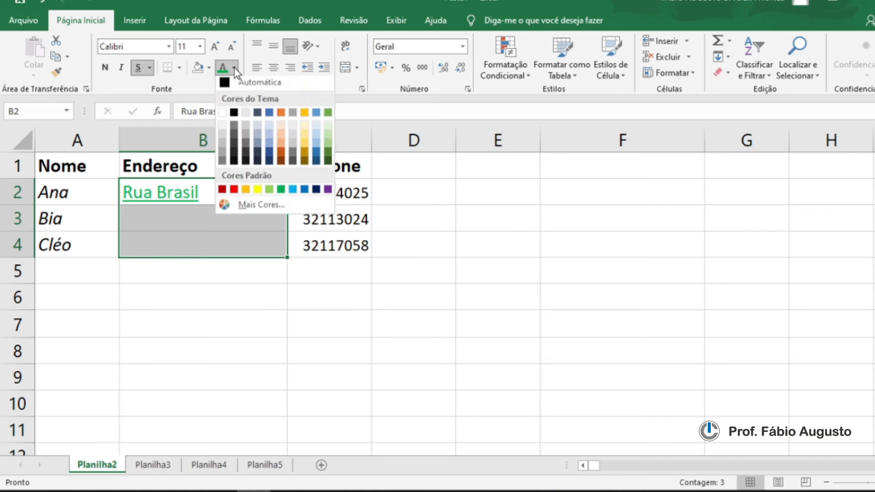
click(246, 82)
click(140, 71)
click(139, 70)
click(139, 69)
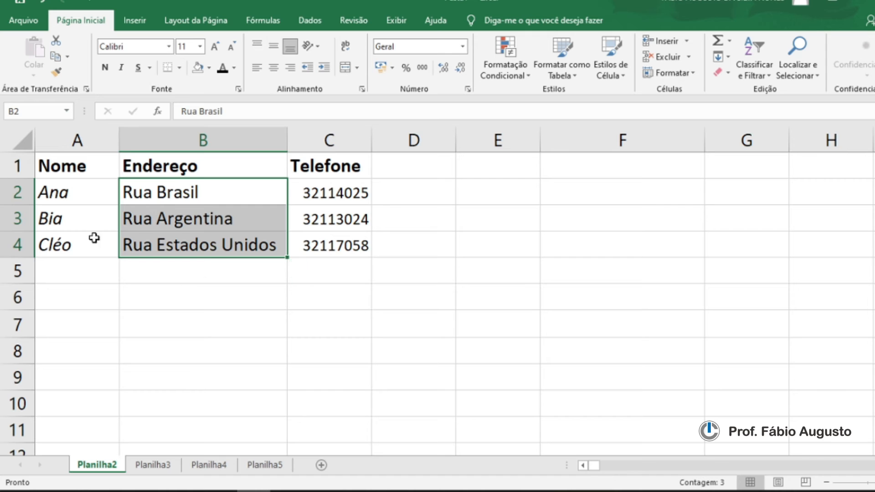
Step: Remove the italic formatting from the names in A2 to A4
drag(58, 183, 59, 240)
click(121, 67)
click(191, 274)
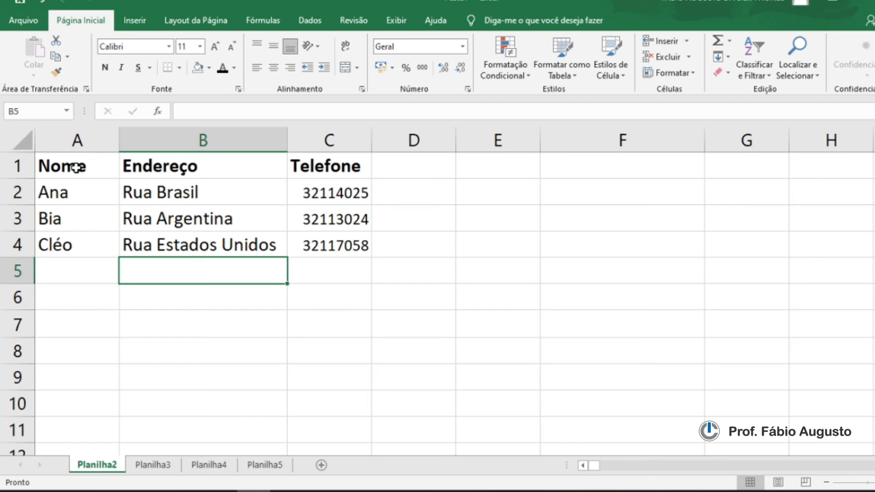
Step: Select the whole Telefone column C
click(250, 321)
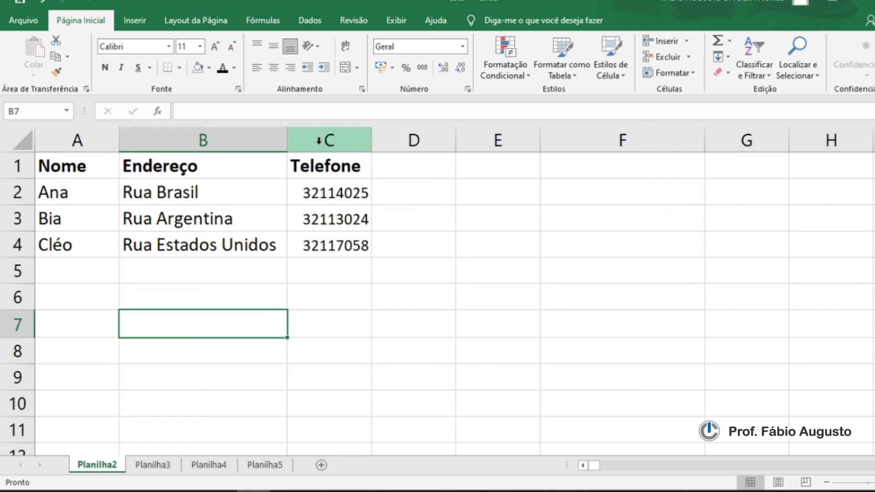
click(294, 139)
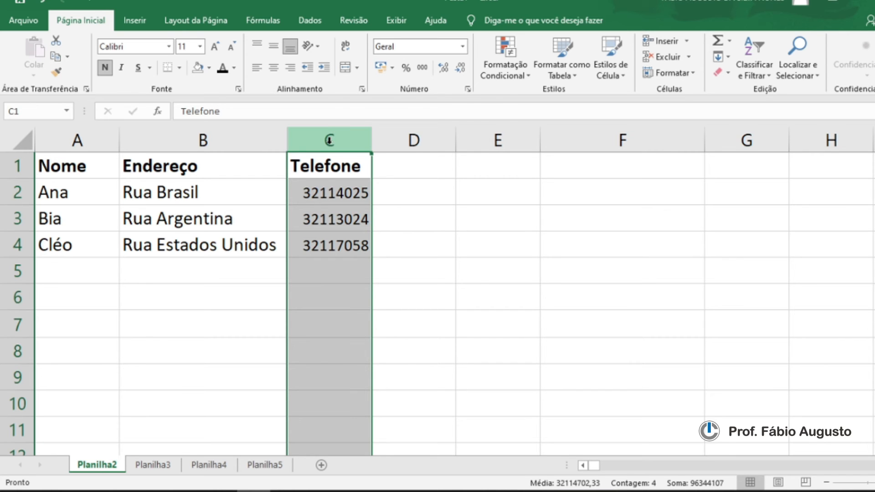
Step: Insert a blank column before the Telefone column, then undo the insertion
right_click(329, 140)
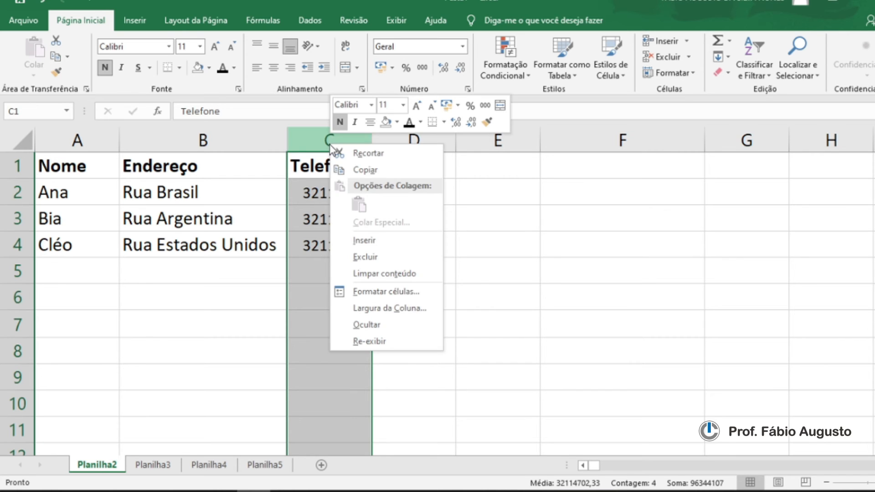
click(369, 243)
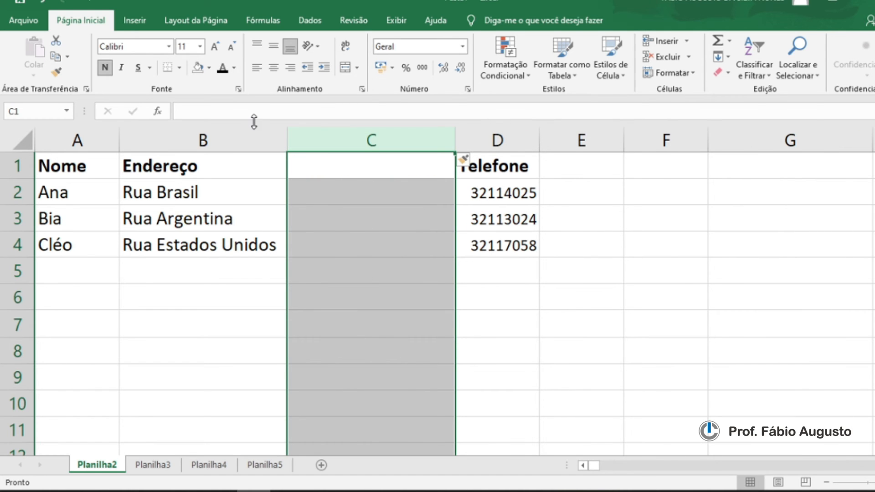
click(42, 3)
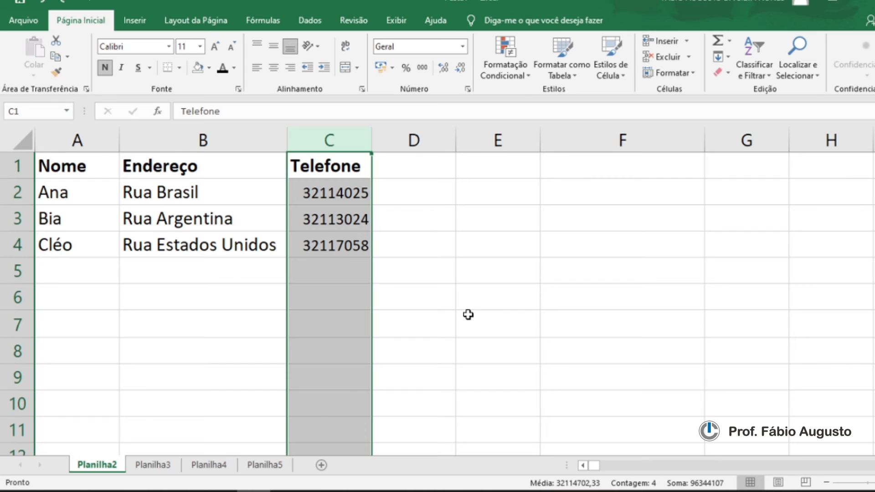
Step: Insert a blank column before Telefone again and enter the heading Bairro in C1
key(ctrl+plus)
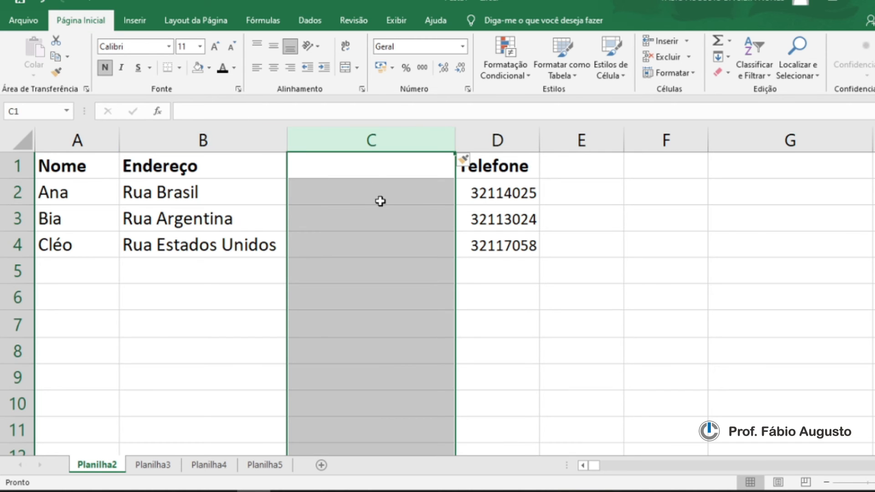
click(362, 166)
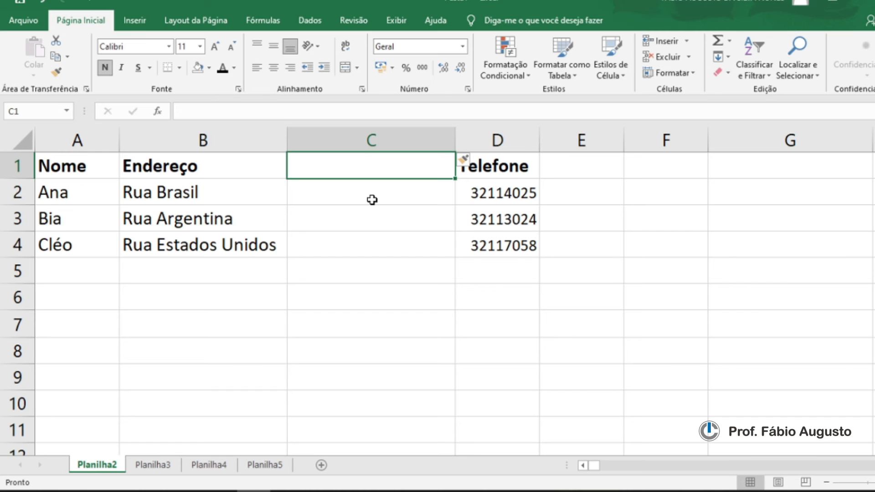
text(ba)
key(BackSpace)
text(Bairro)
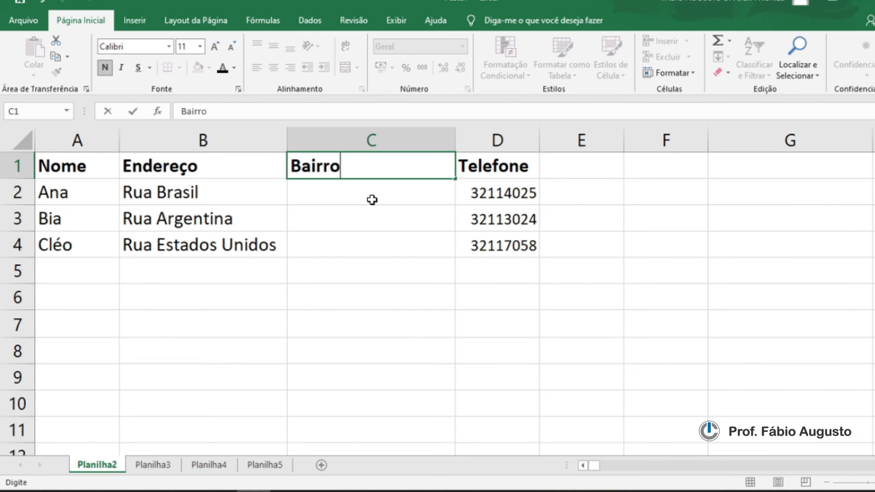
Step: Center the Bairro heading in C1
click(372, 237)
click(350, 172)
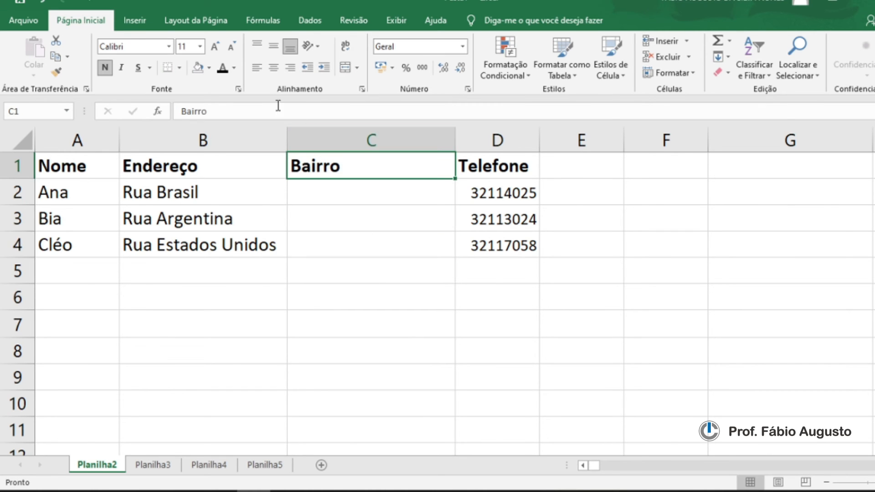
click(273, 68)
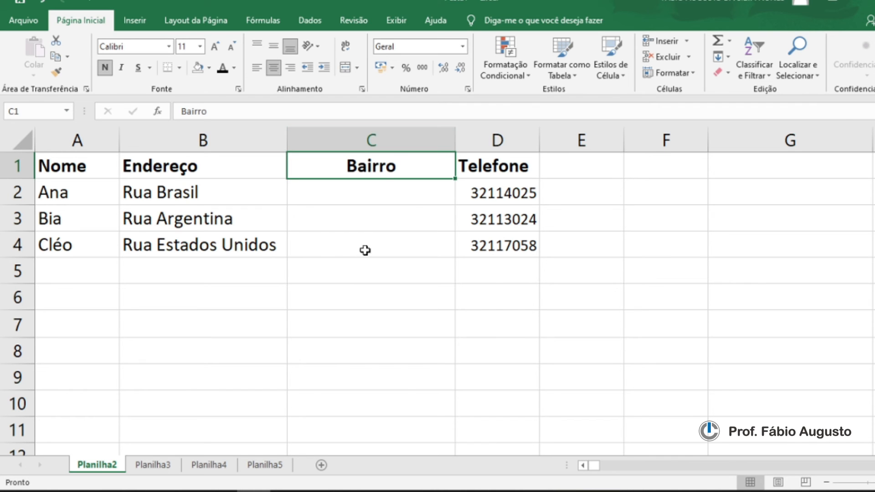
Step: Enter the neighbourhoods Vila Marte, Vila Júpter and Vila Terra in C2 to C4
click(331, 198)
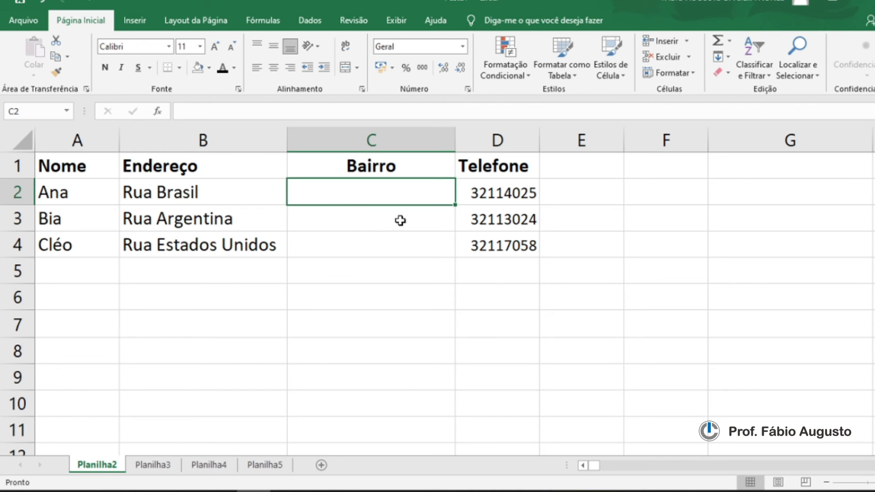
text(Vila)
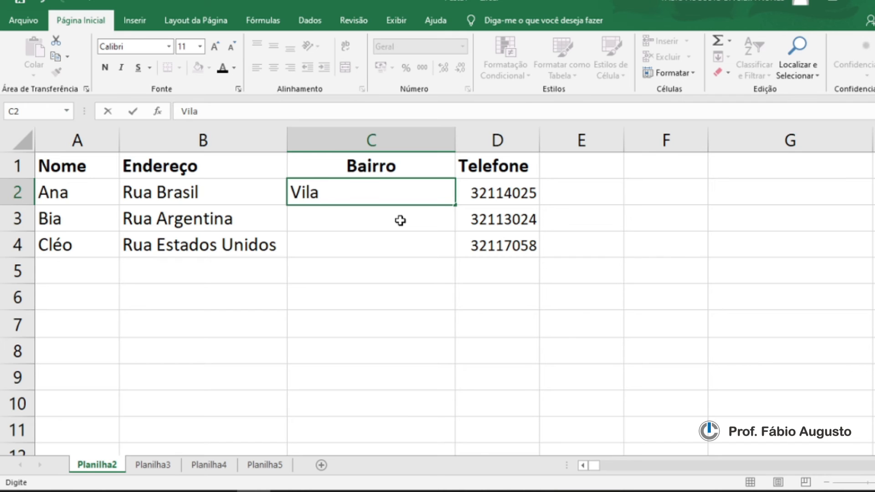
text( Marte)
click(343, 214)
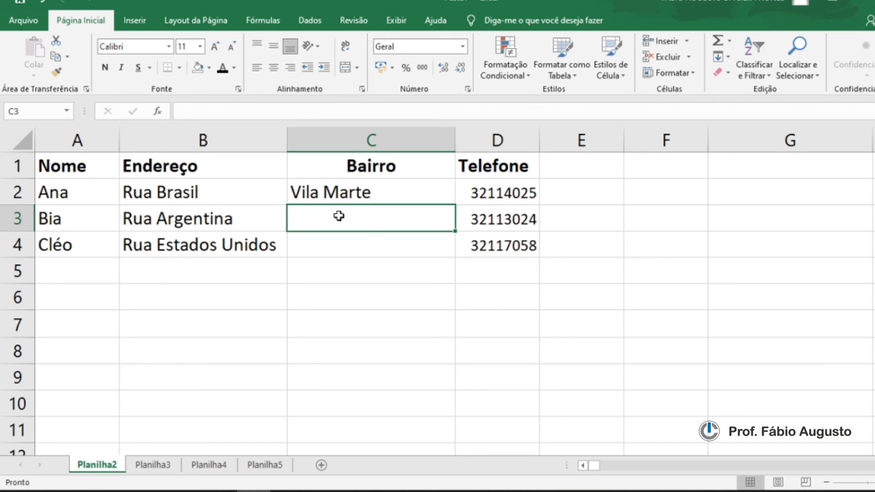
text(Vila )
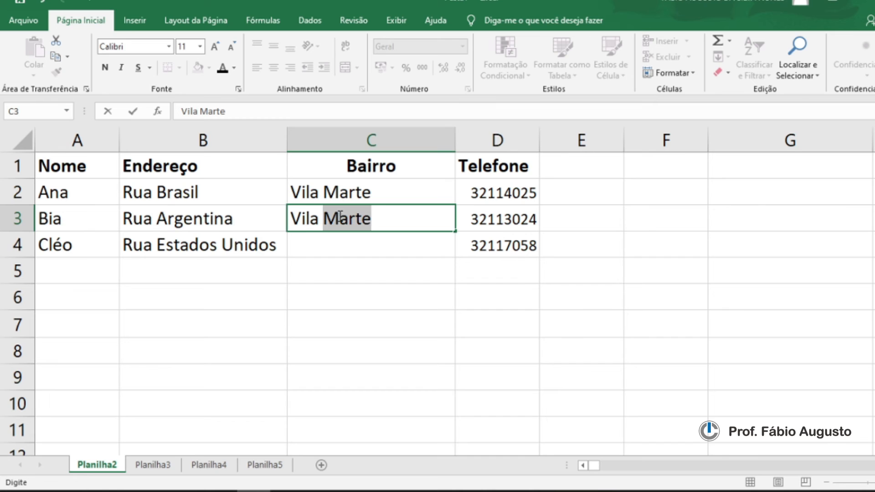
text(Jupter)
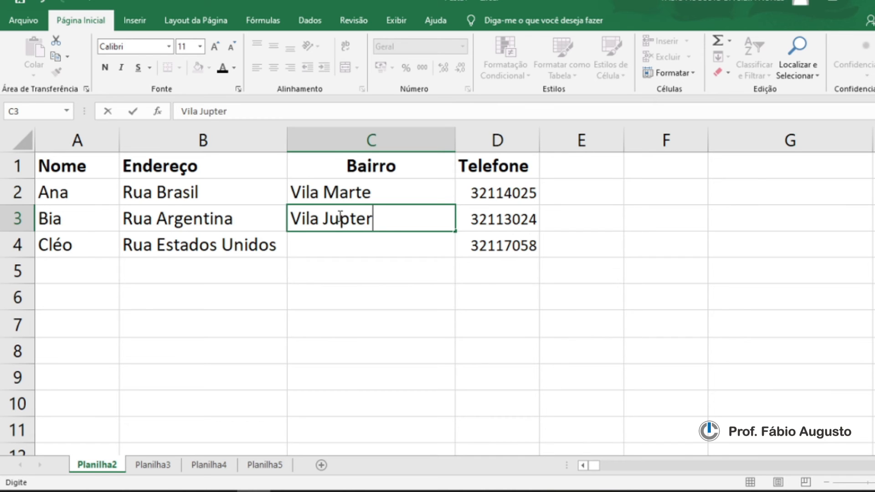
key(BackSpace)
key(BackSpace)
key(BackSpace)
key(BackSpace)
text(úpter)
click(329, 245)
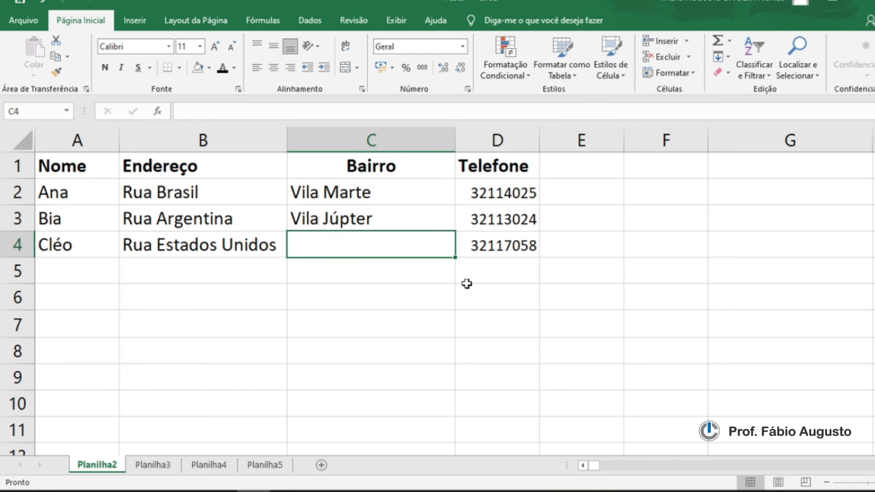
text(Vila)
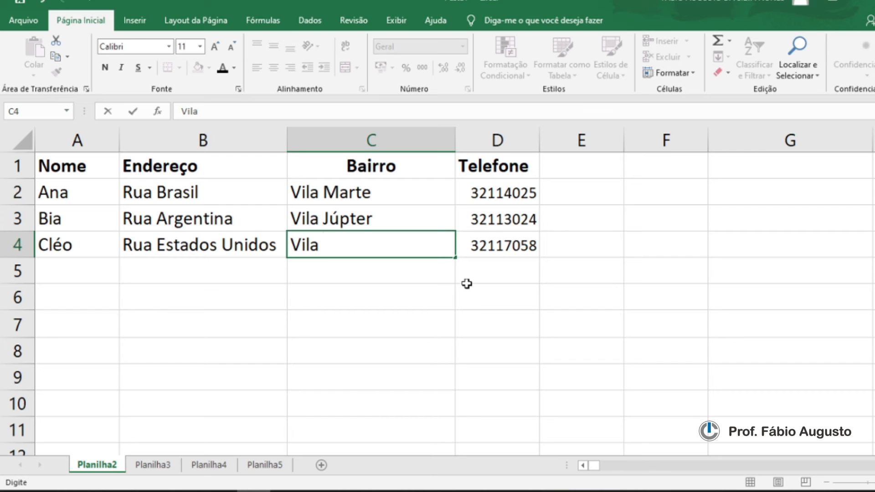
text( Terra)
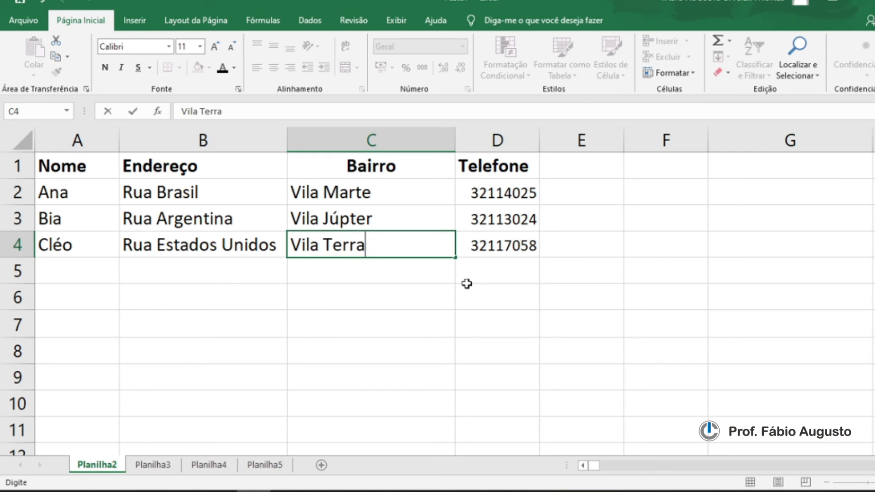
click(387, 294)
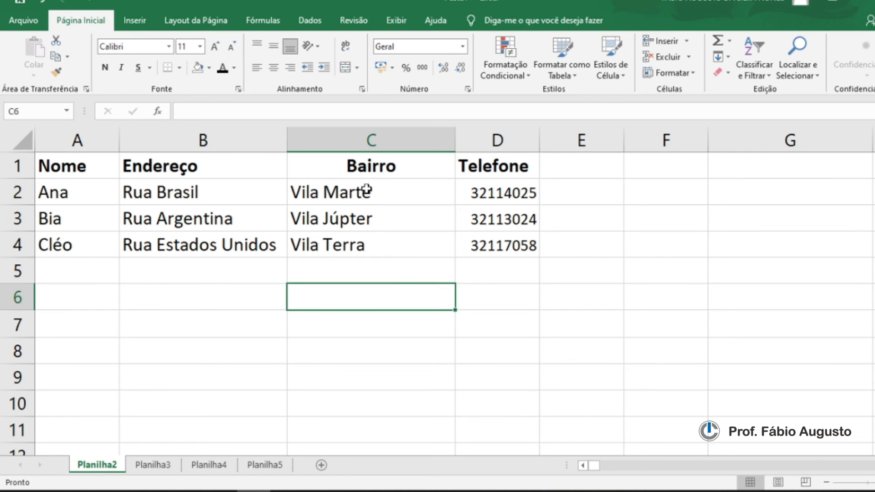
Step: Try left, right and centre alignment on C2 to C4, leaving the neighbourhood names centred
drag(367, 191, 371, 240)
click(276, 71)
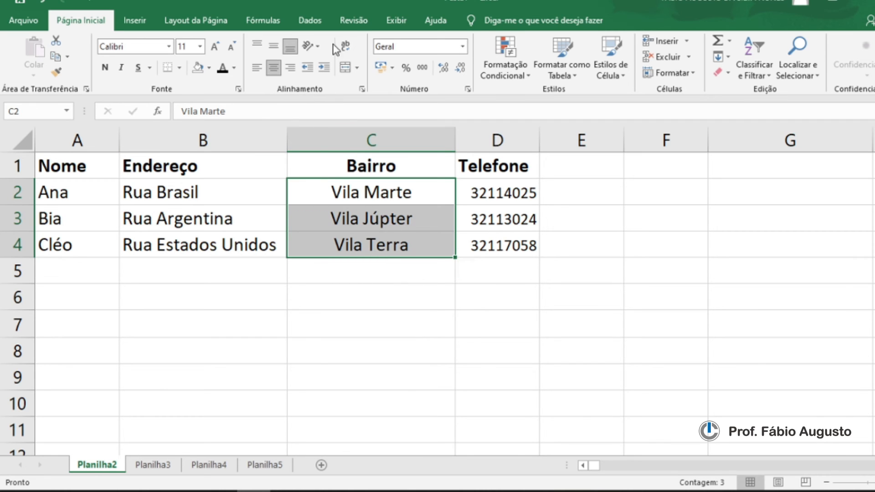
click(257, 67)
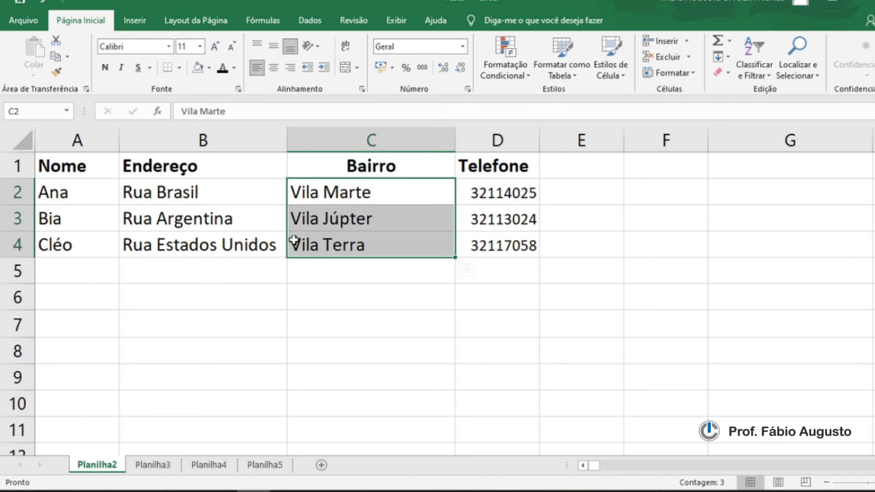
click(291, 68)
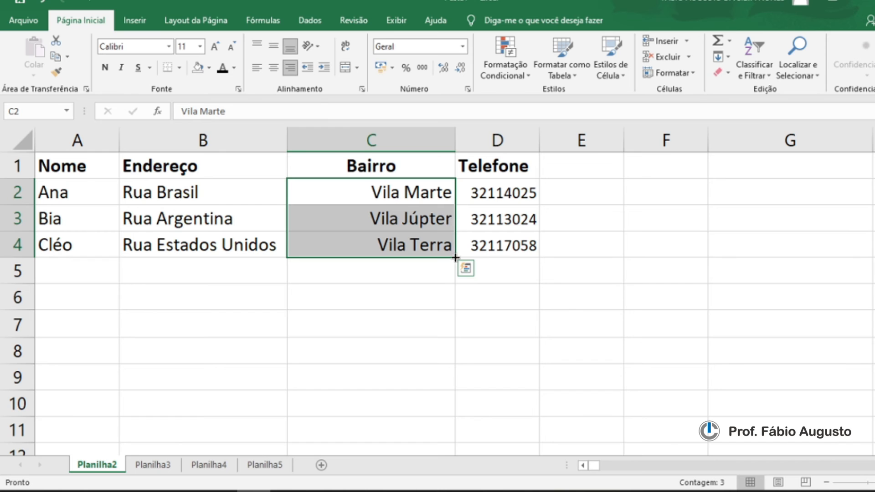
click(274, 68)
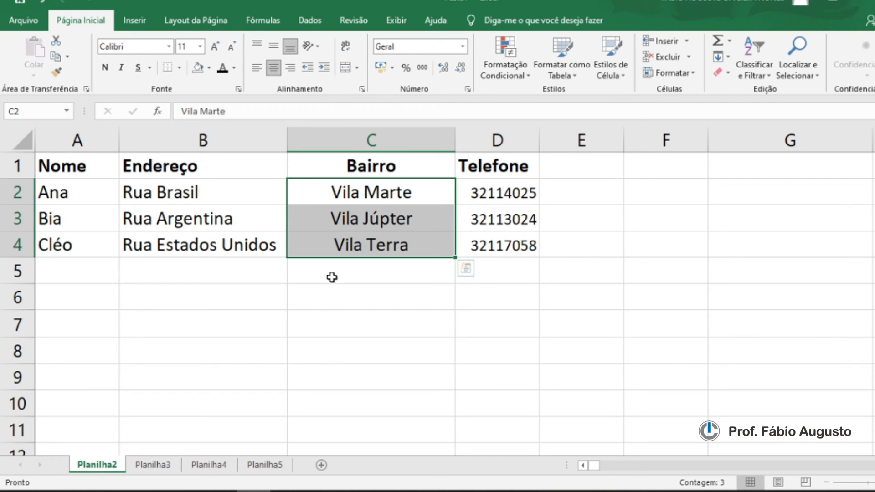
Step: Increase the height of row 7 and enter x in cell C7
click(384, 327)
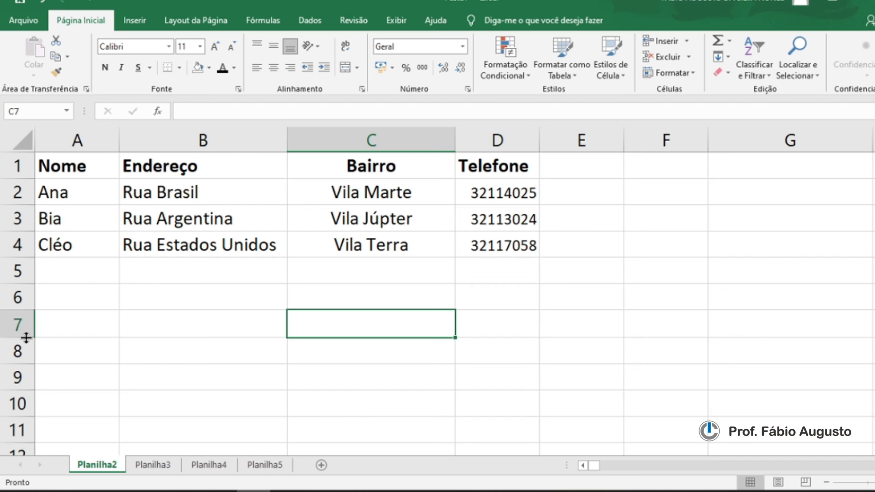
drag(27, 337, 34, 378)
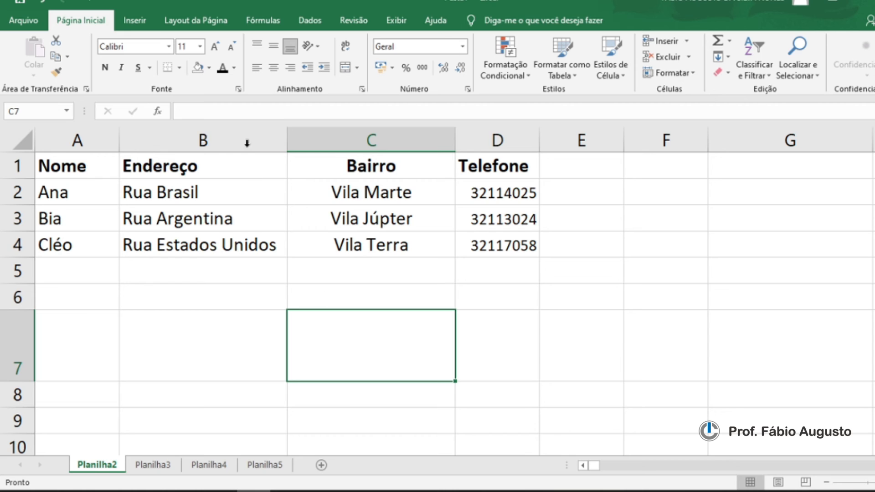
click(207, 111)
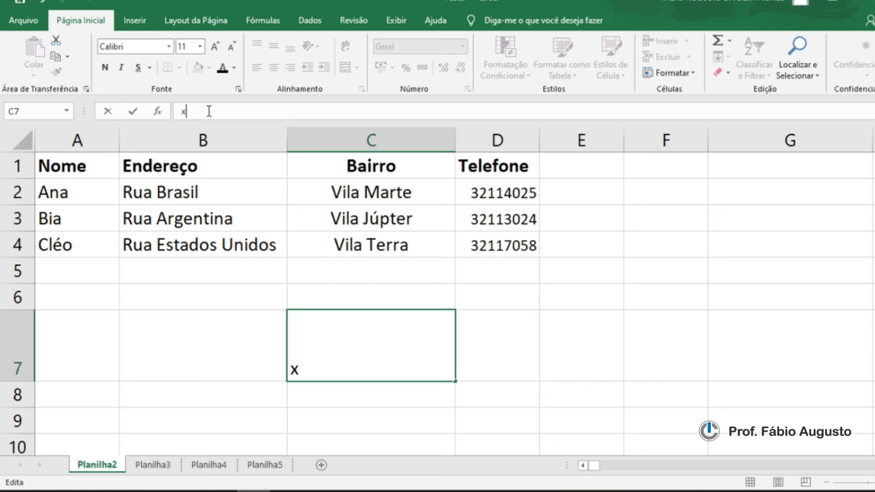
click(473, 368)
click(403, 361)
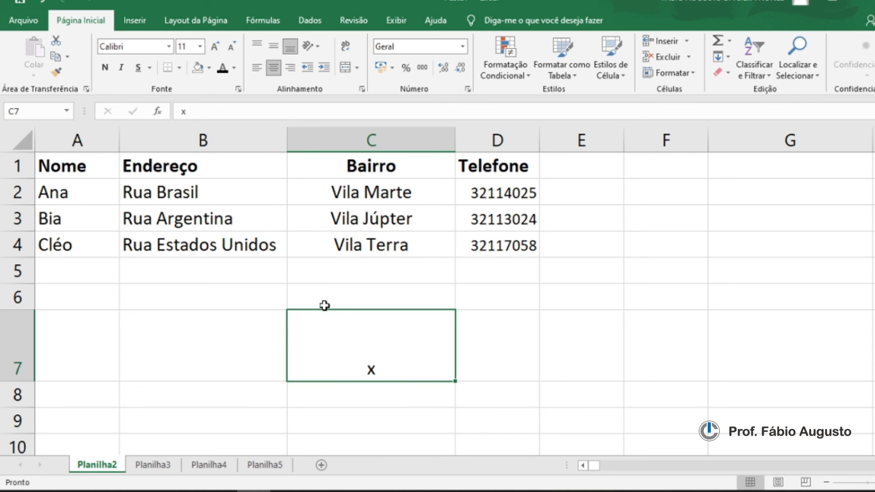
Step: Try the horizontal and vertical alignments on C7, ending with the x centred horizontally and vertically
click(257, 70)
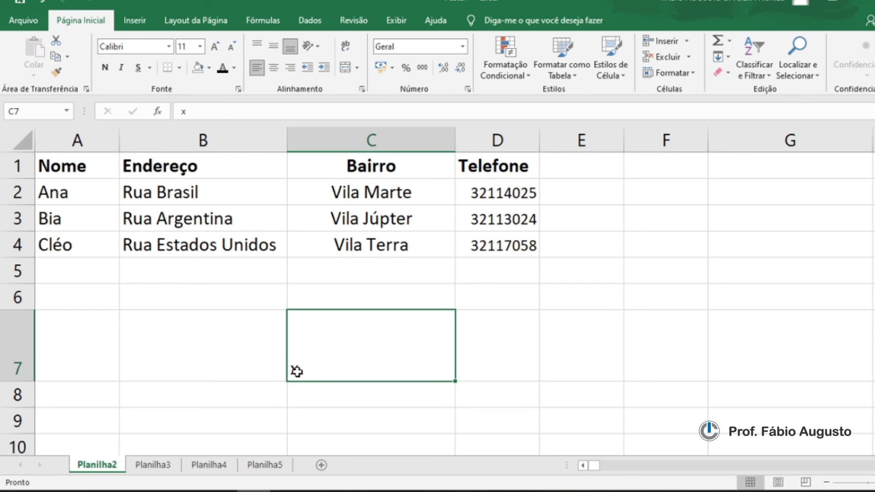
click(274, 68)
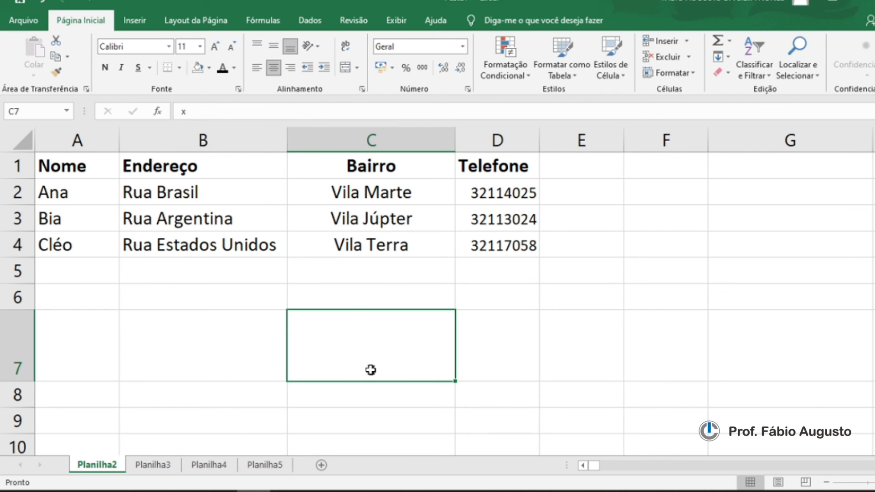
click(291, 69)
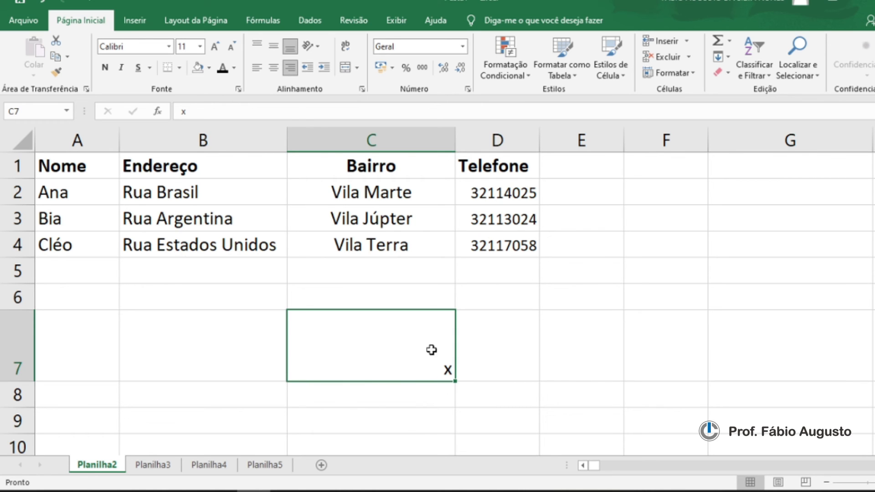
click(275, 51)
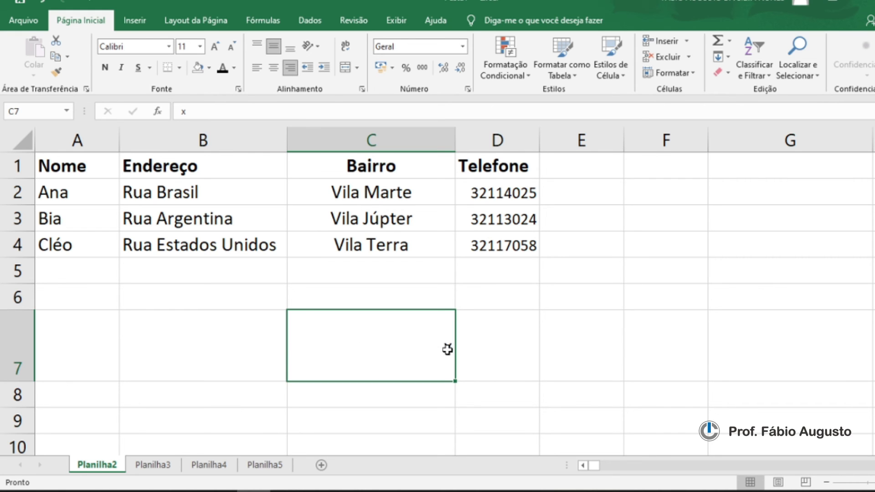
click(274, 69)
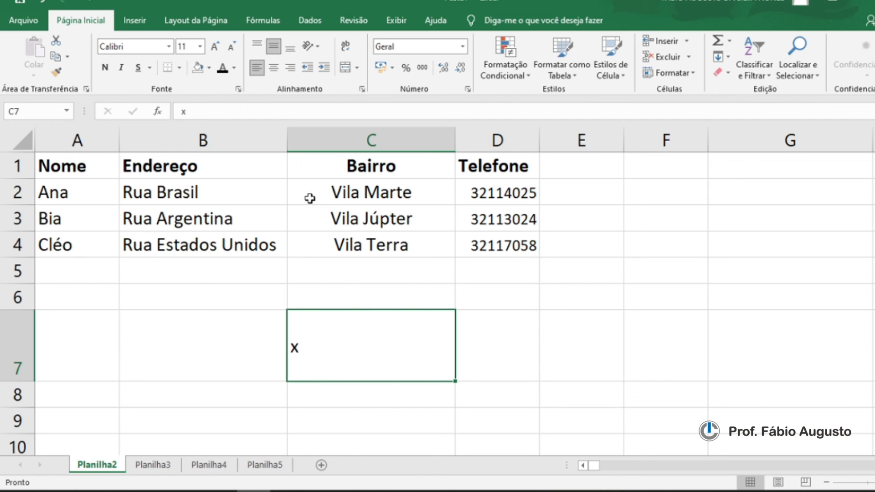
click(259, 44)
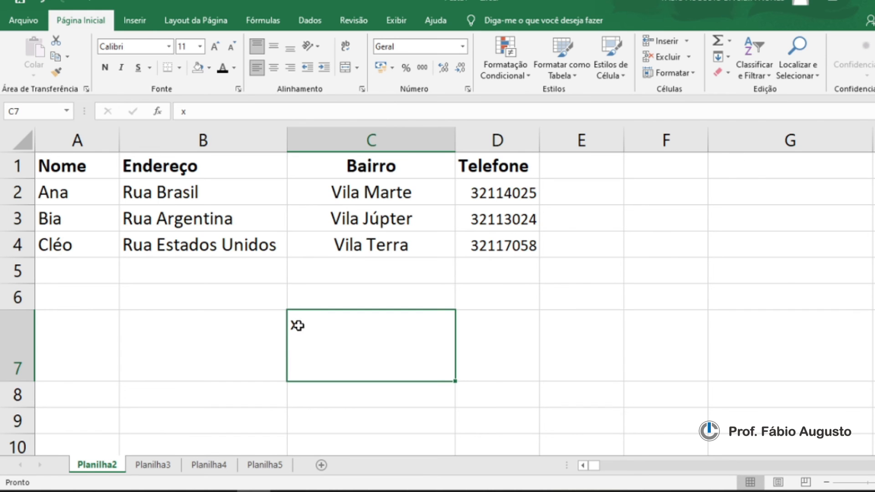
click(274, 68)
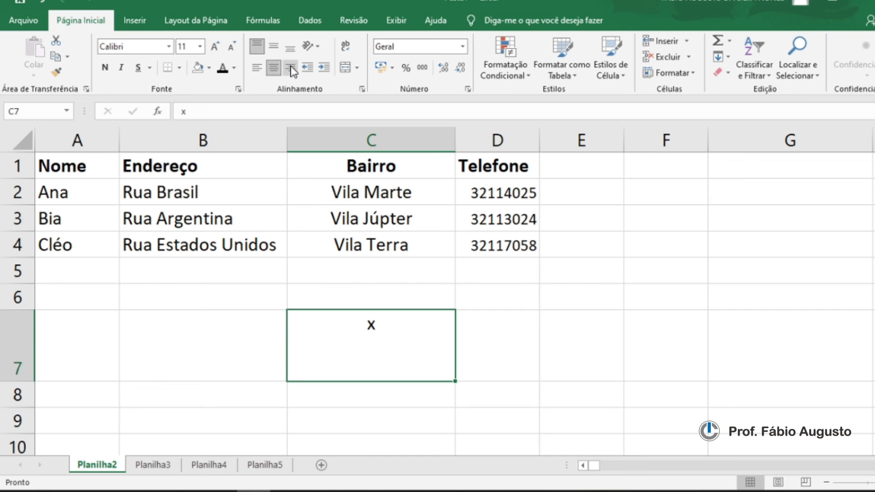
click(291, 67)
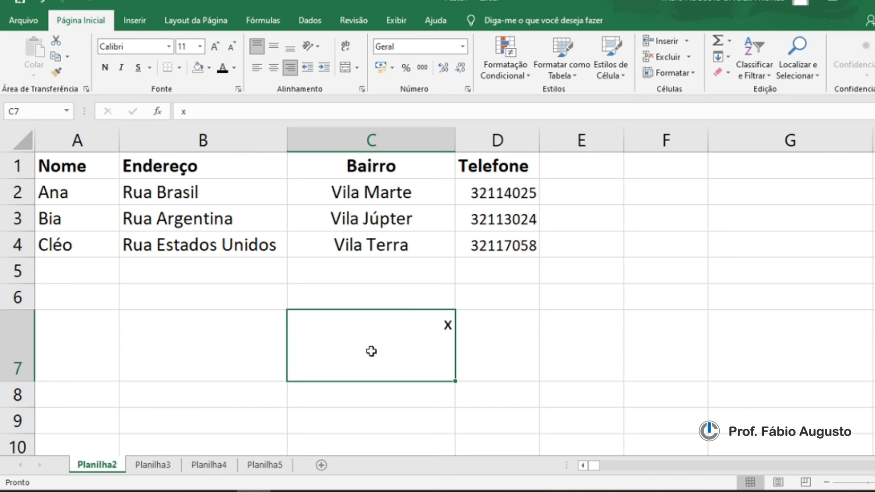
click(275, 69)
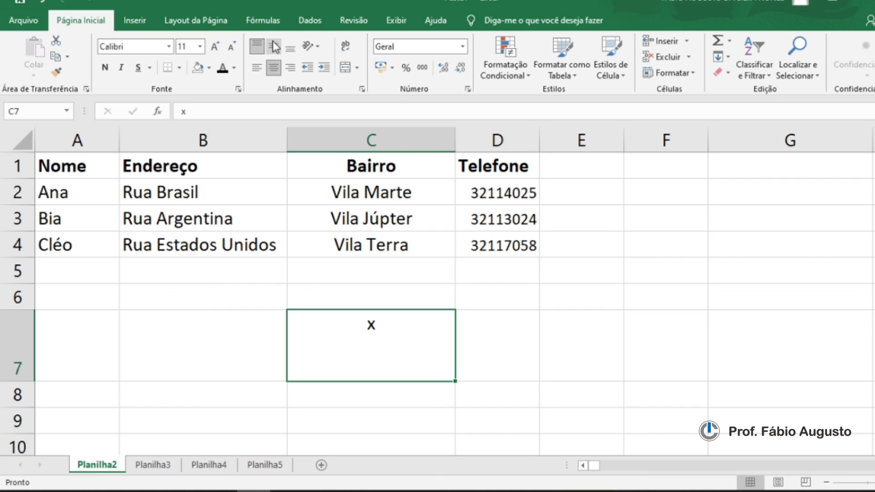
click(273, 45)
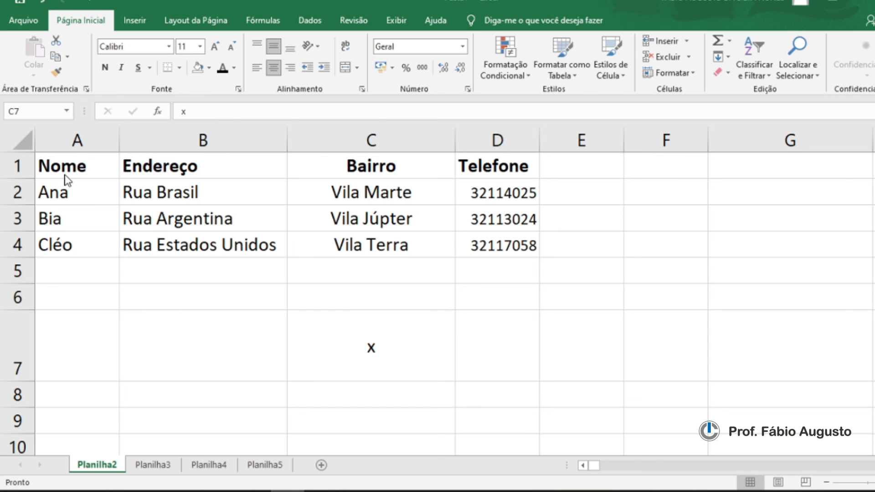
Step: Clear the x from cell C7
click(223, 200)
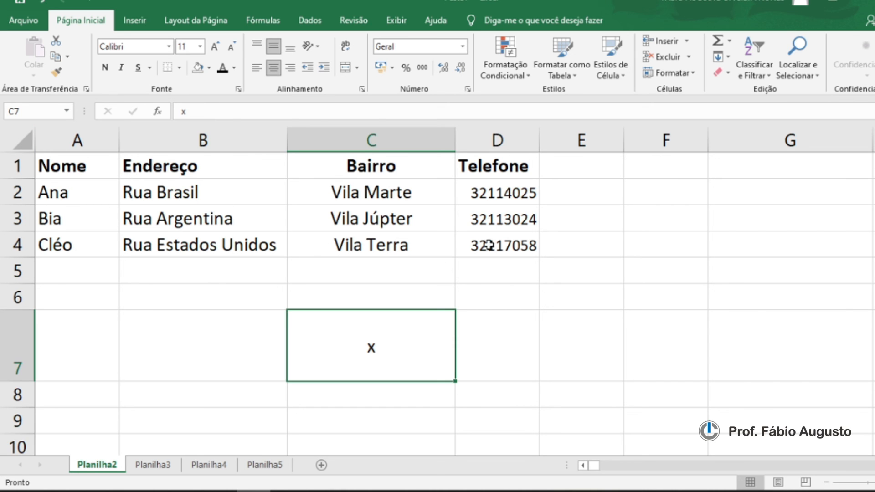
key(Delete)
click(275, 227)
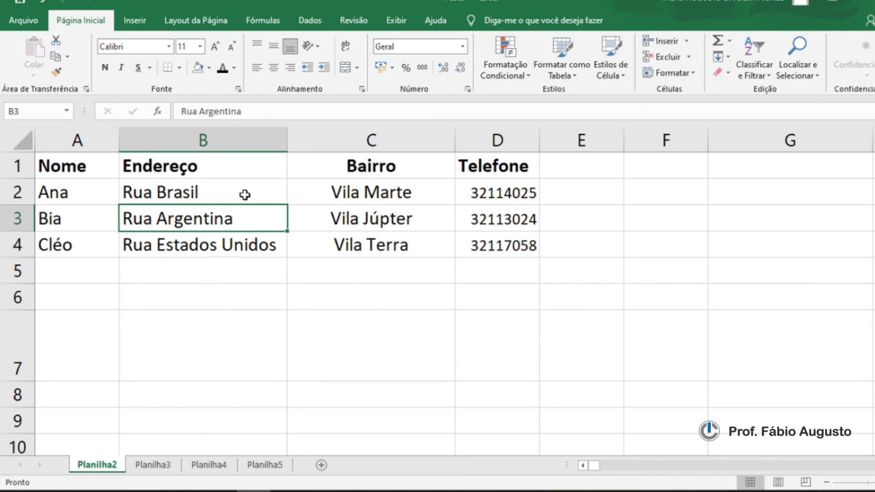
Step: Select the table range A1 to D4 and apply all borders to it
drag(71, 168, 470, 254)
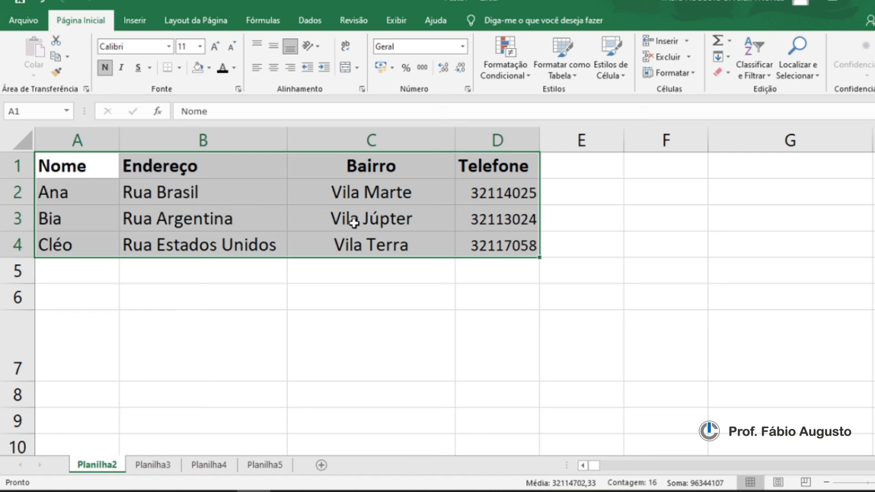
drag(67, 170, 459, 259)
click(250, 216)
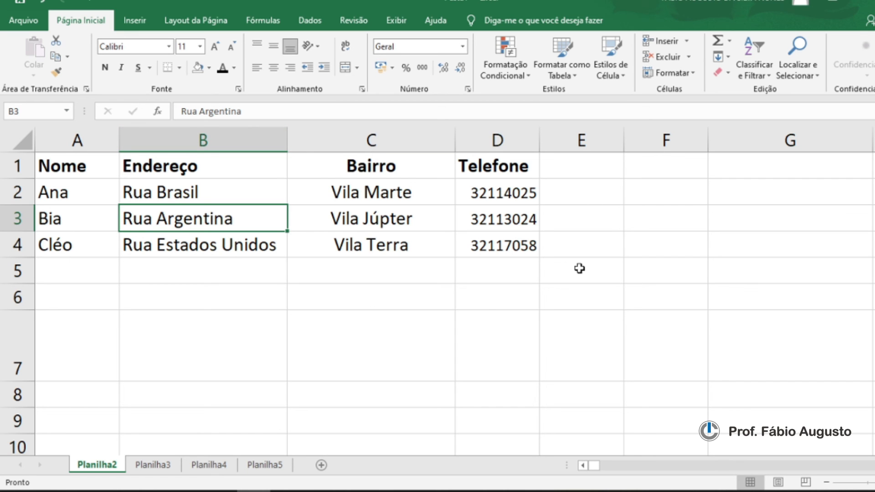
key(ctrl+a)
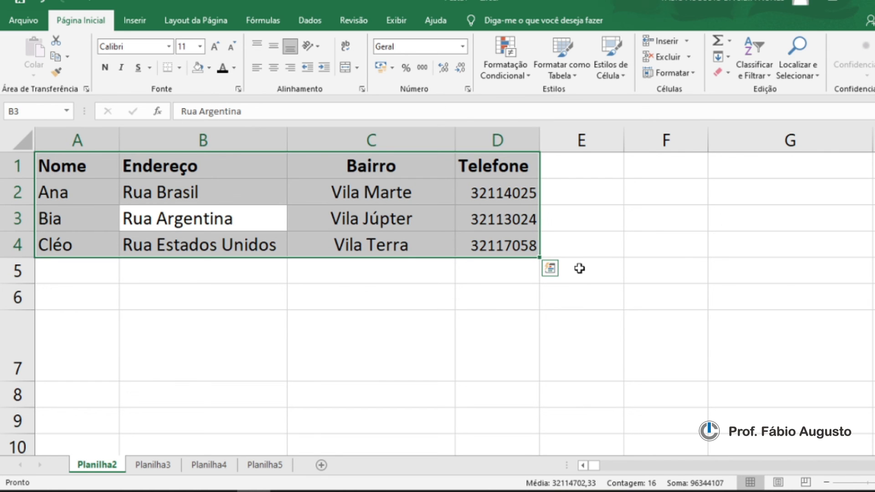
click(354, 226)
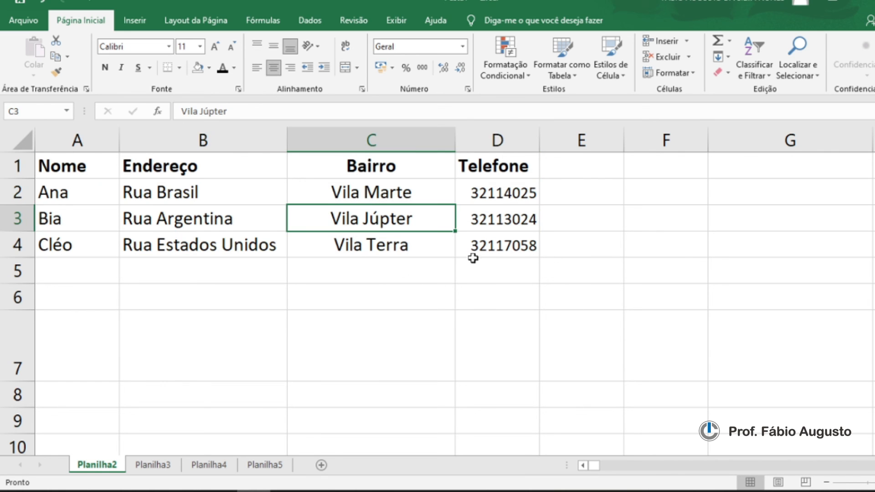
click(366, 247)
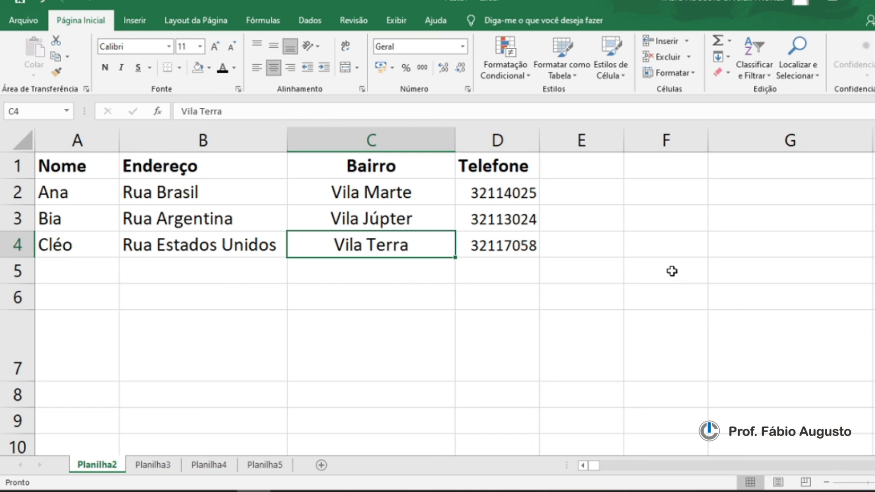
key(ctrl+a)
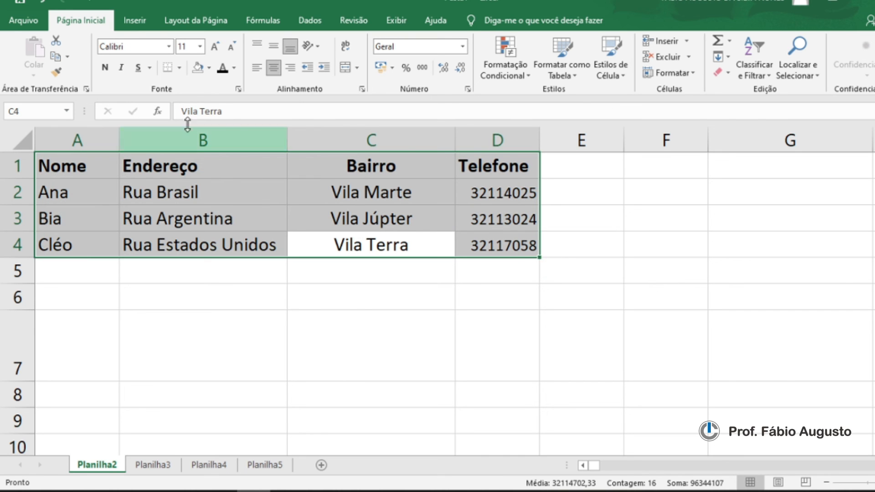
click(180, 68)
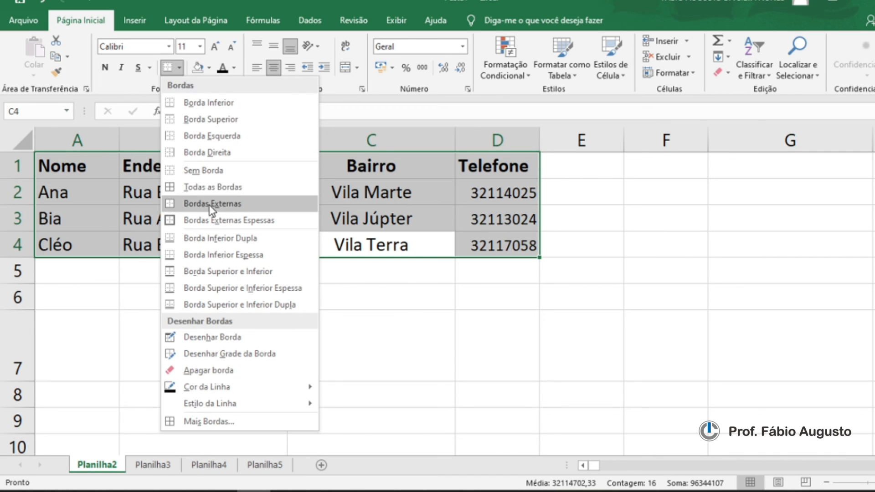
click(217, 188)
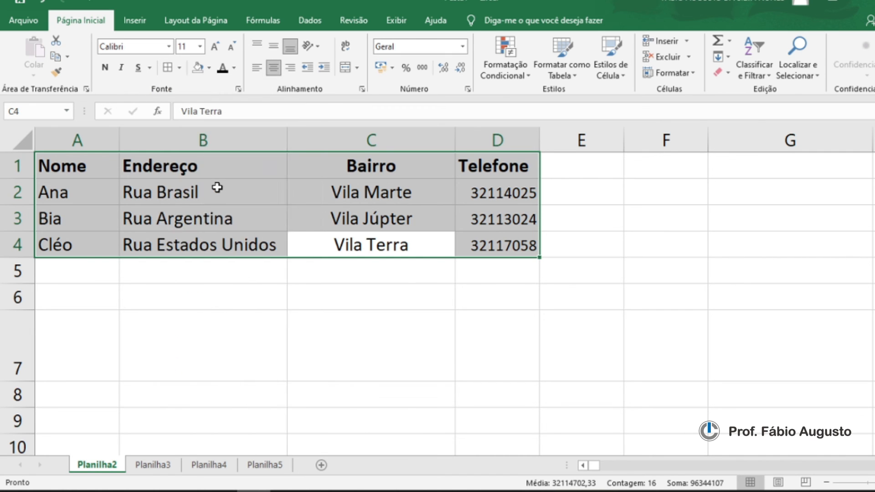
click(377, 301)
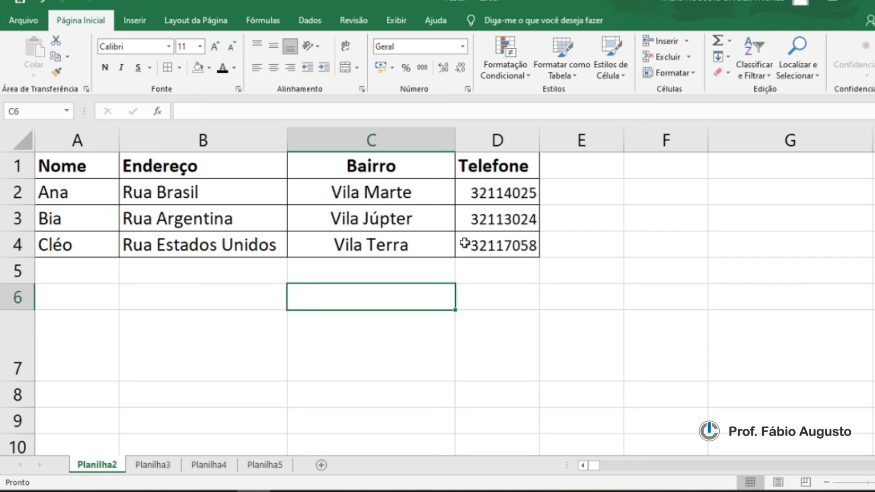
click(232, 218)
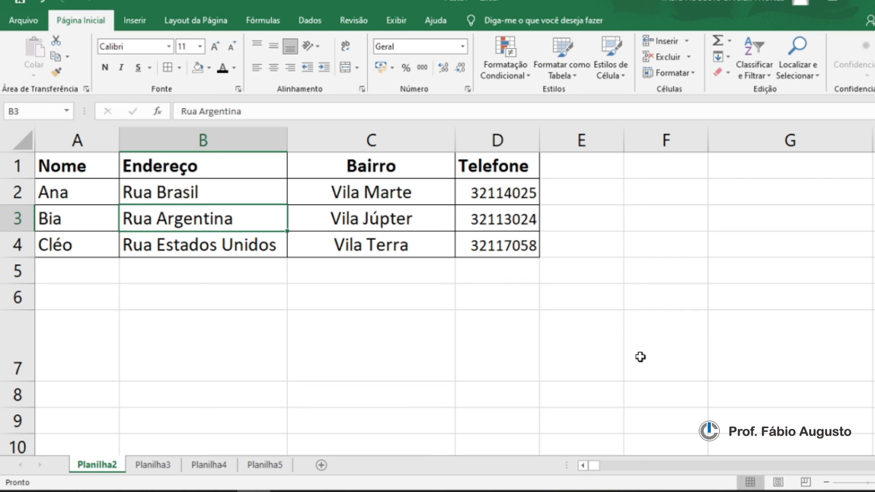
key(ctrl+a)
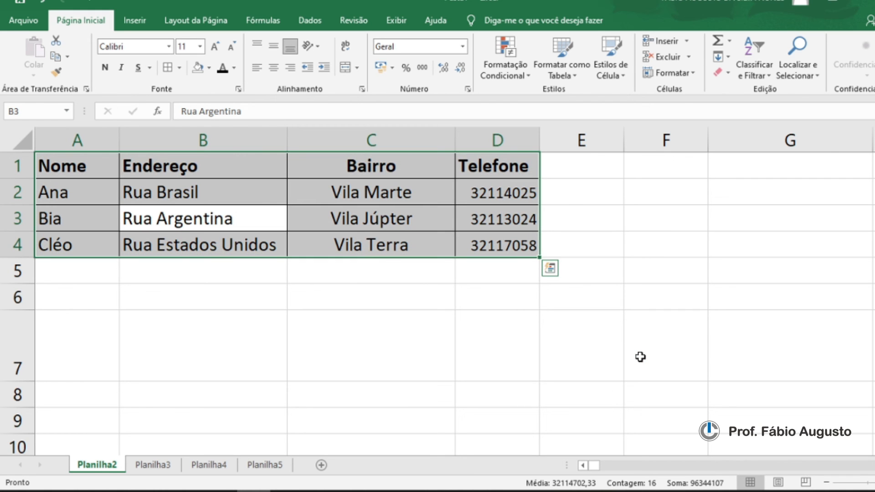
click(423, 228)
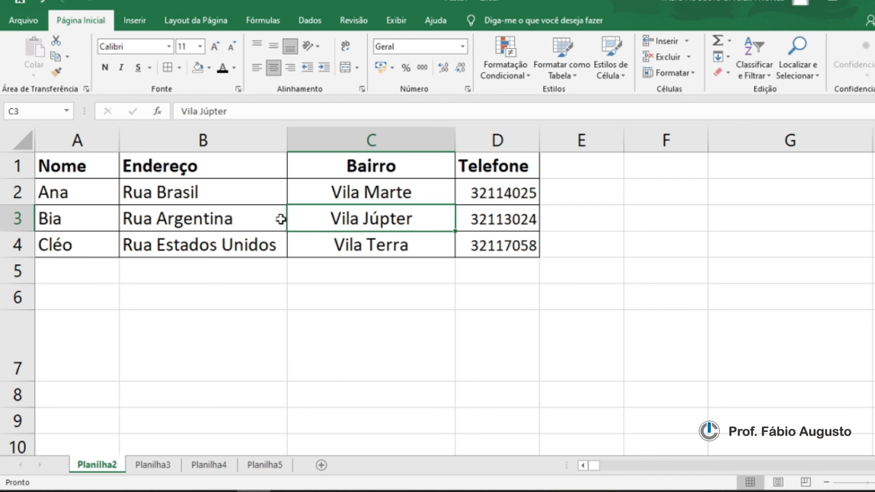
click(252, 200)
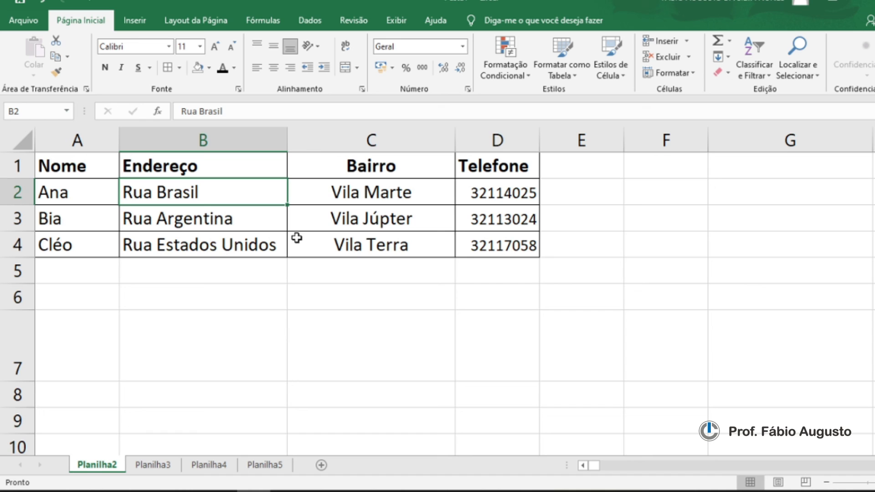
click(239, 220)
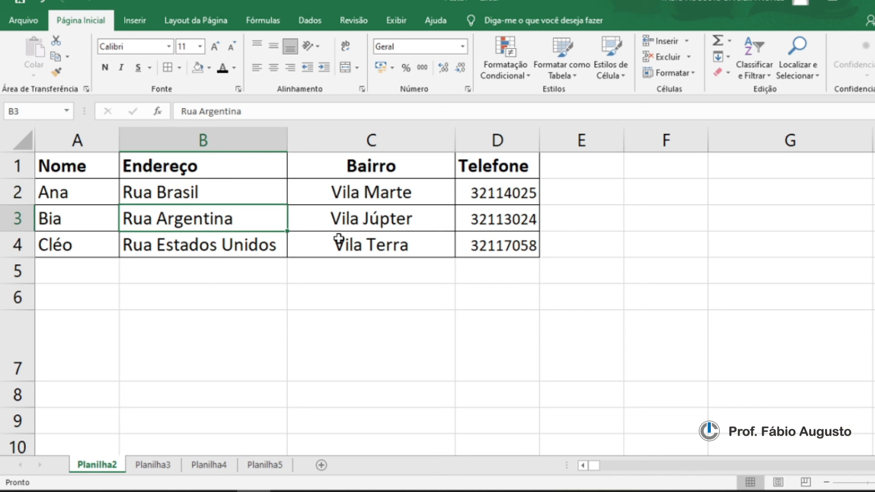
click(322, 221)
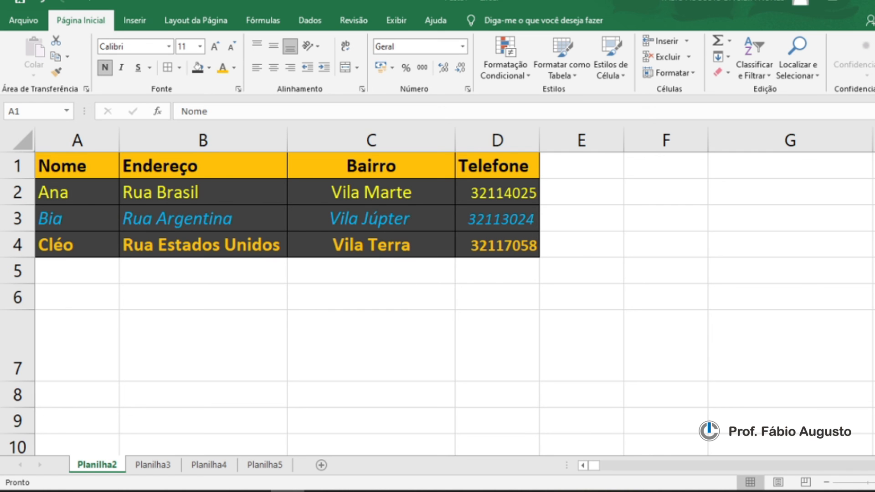
scroll(438, 291, up, 4)
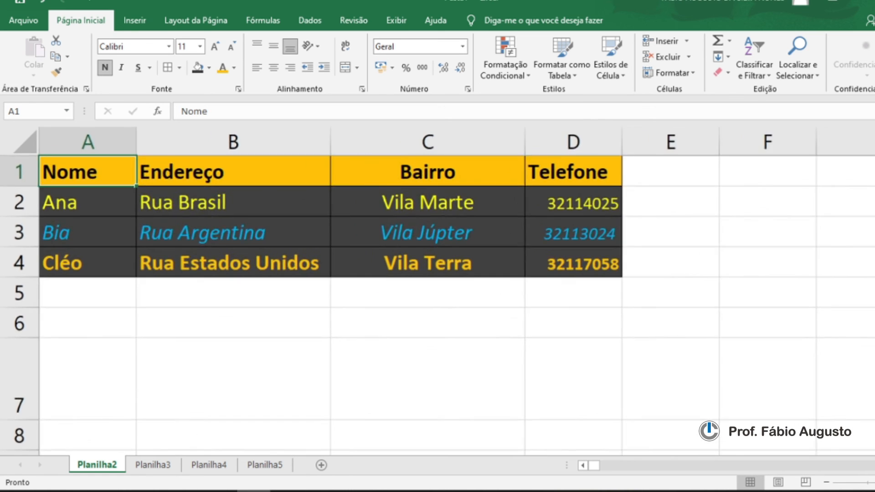
scroll(527, 327, up, 1)
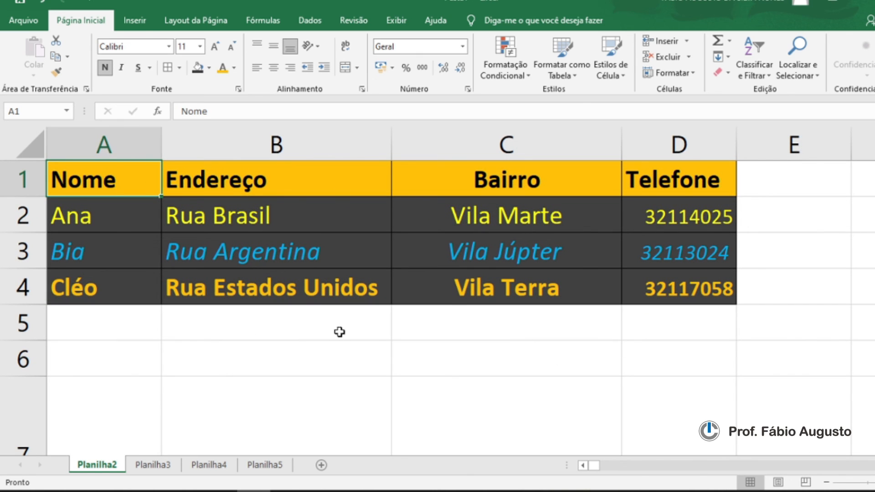
click(211, 337)
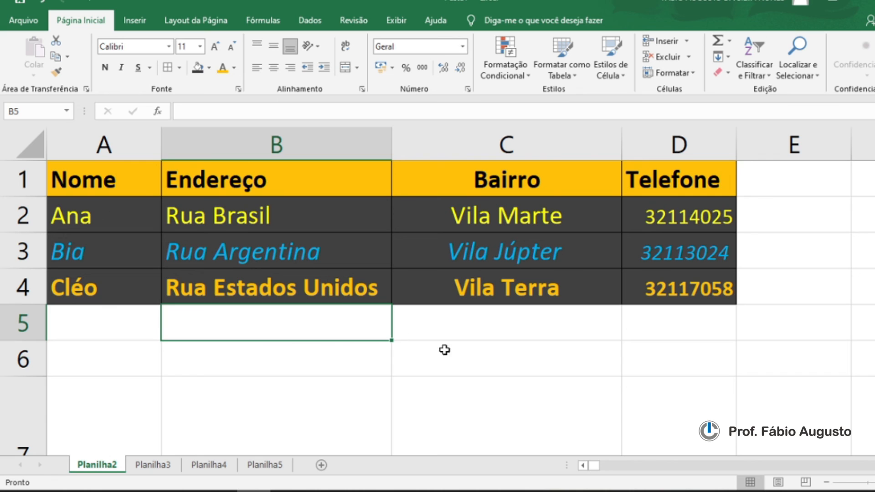
click(483, 336)
click(692, 330)
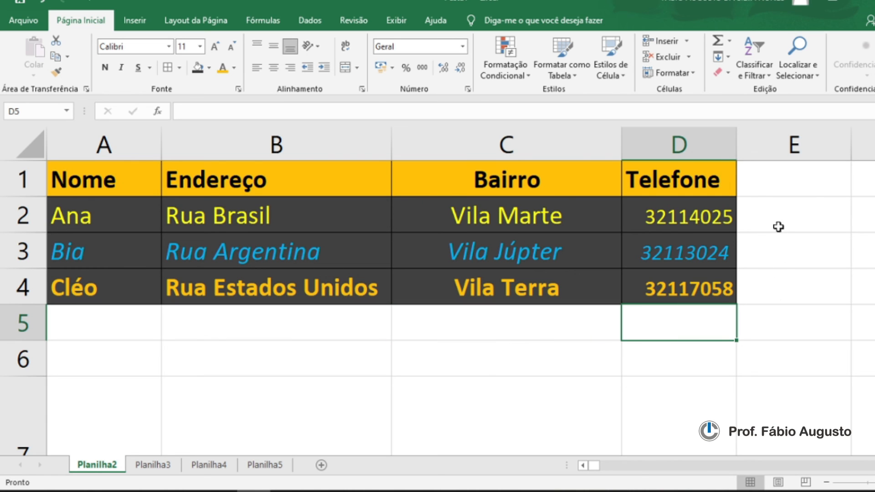